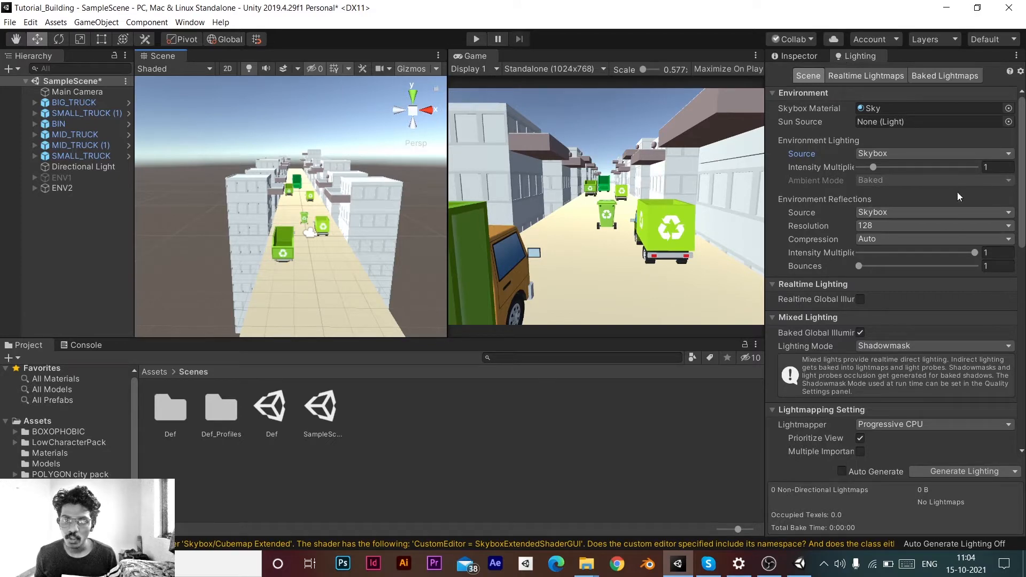
- Look through the rendering window commands and return to the scene's Lighting settings
left_click(189, 22)
mouse_move(207, 192)
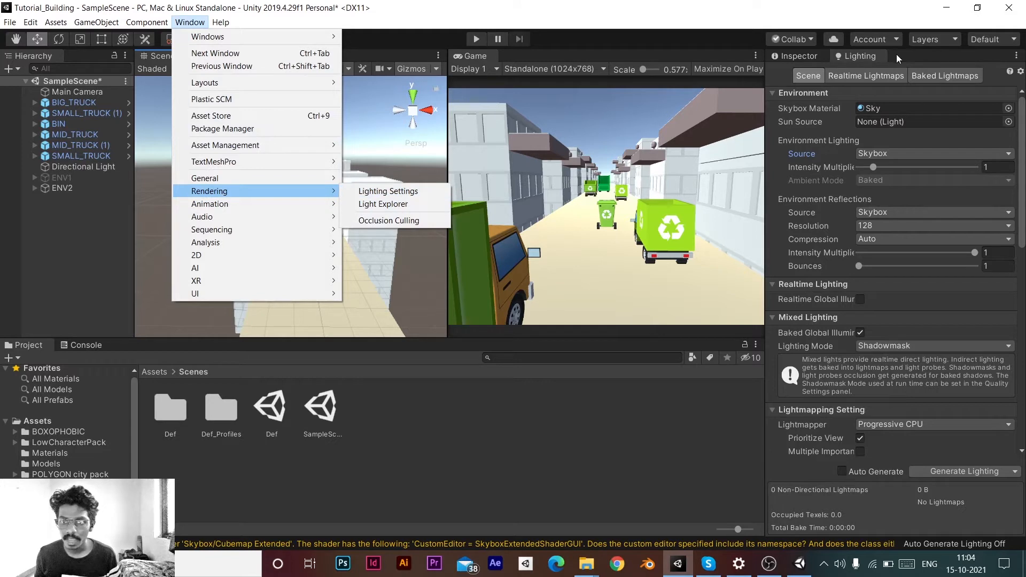
left_click(855, 57)
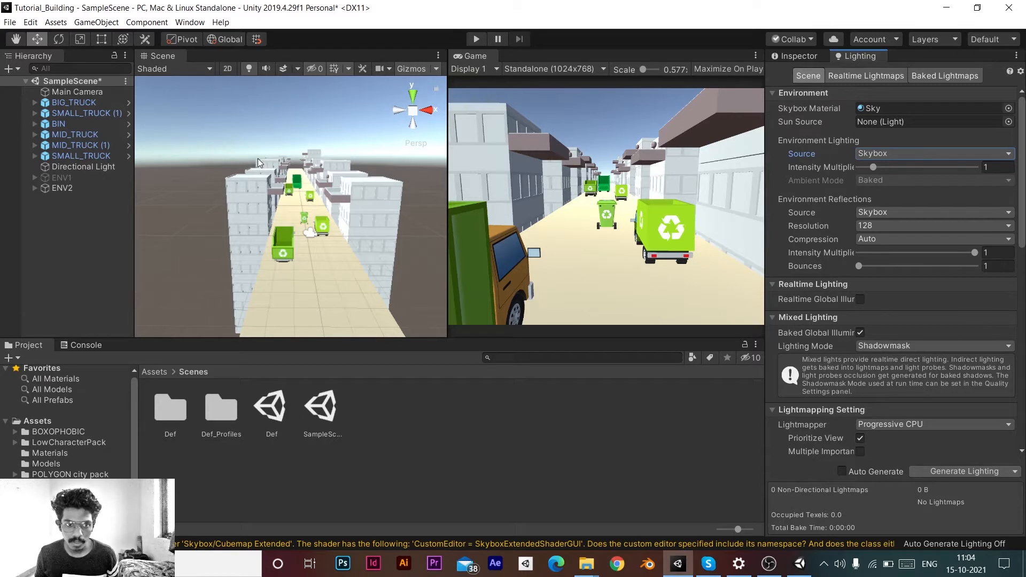
- Examine the street scene's buildings, paths and garbage trucks from several angles in the Scene view
left_click_drag(257, 158, 327, 129, "alt")
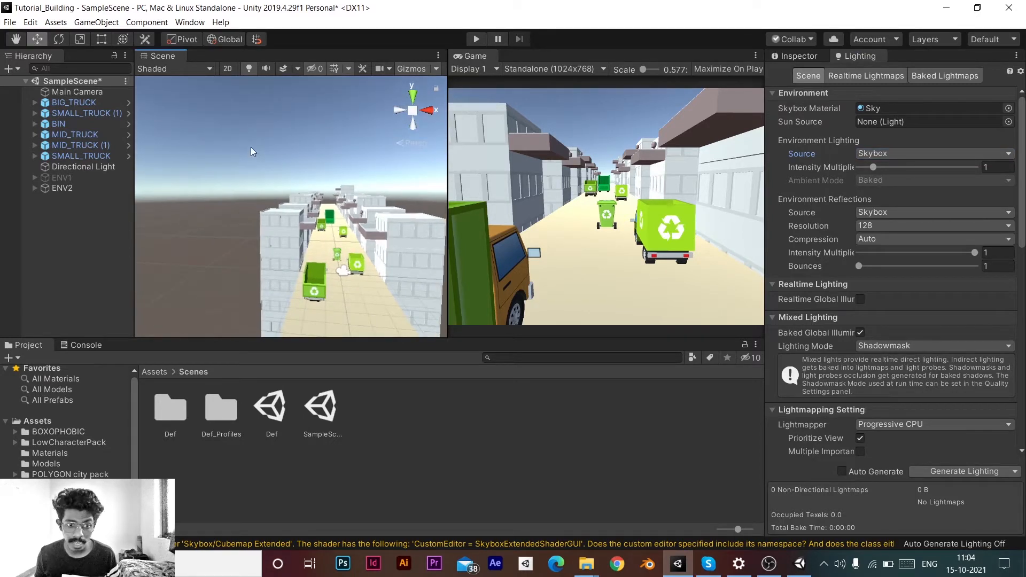
left_click_drag(251, 147, 325, 152, "alt")
left_click_drag(338, 248, 284, 276, "alt")
left_click(284, 276)
left_click_drag(274, 237, 290, 248, "alt")
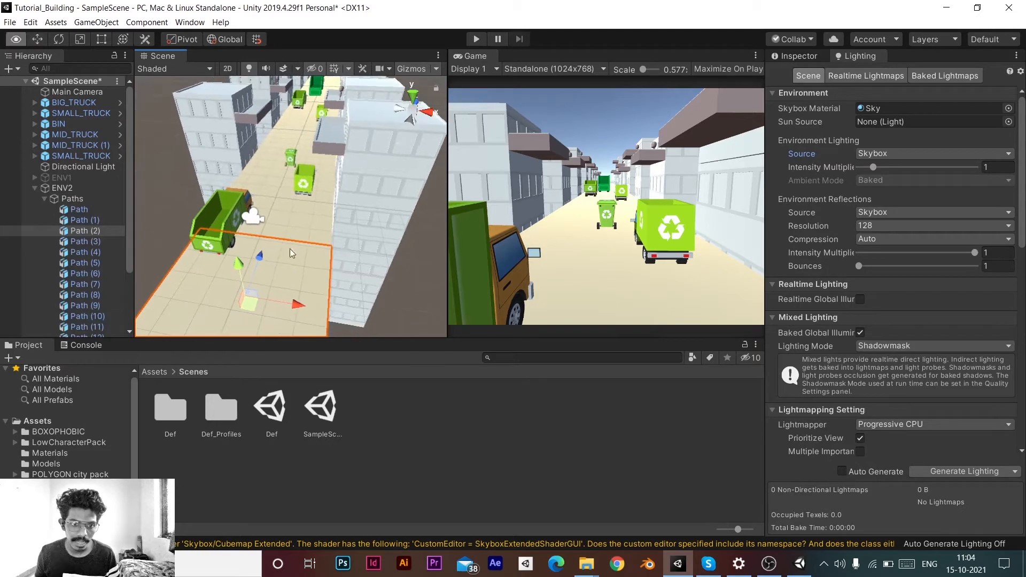
left_click(268, 187)
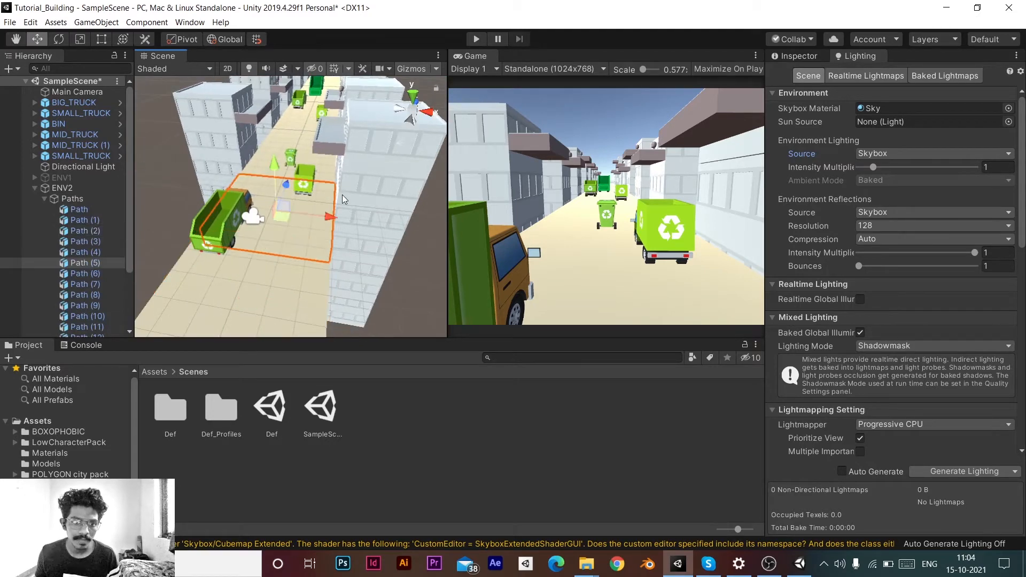
left_click(365, 253)
left_click_drag(381, 290, 235, 251, "alt")
scroll(236, 251, "up", 3)
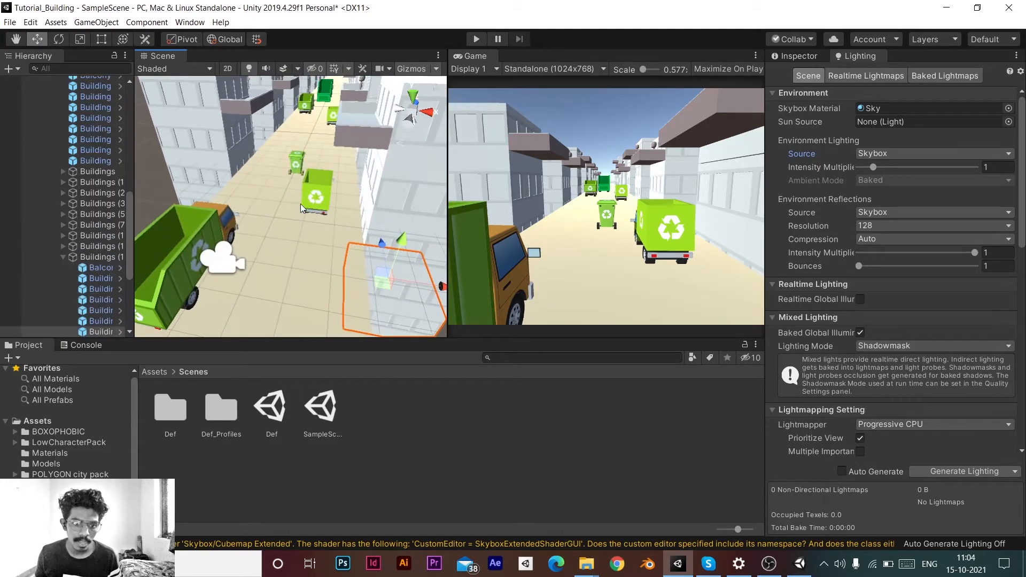
left_click_drag(301, 203, 343, 166, "alt")
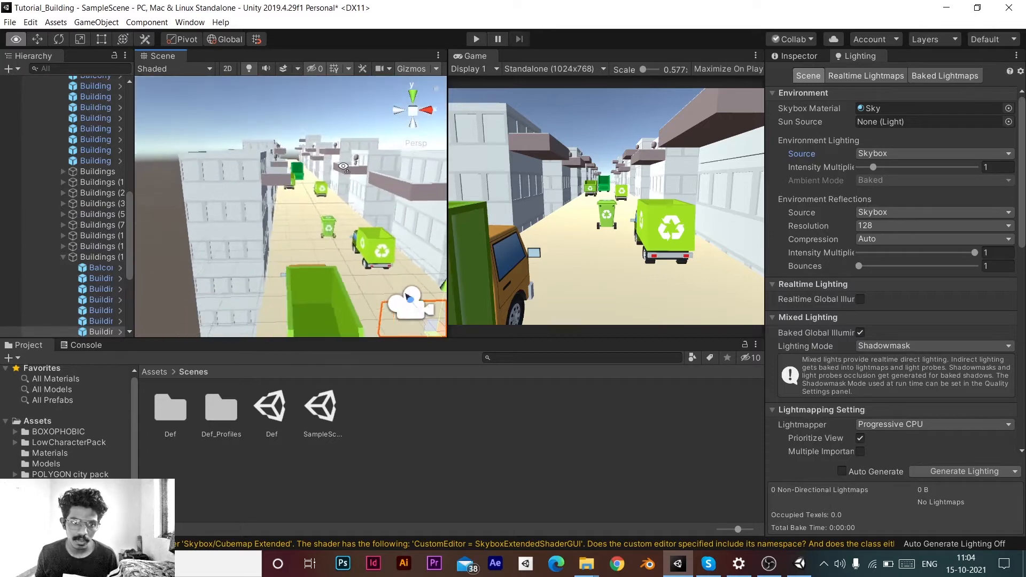
right_click_drag(343, 166, 218, 187)
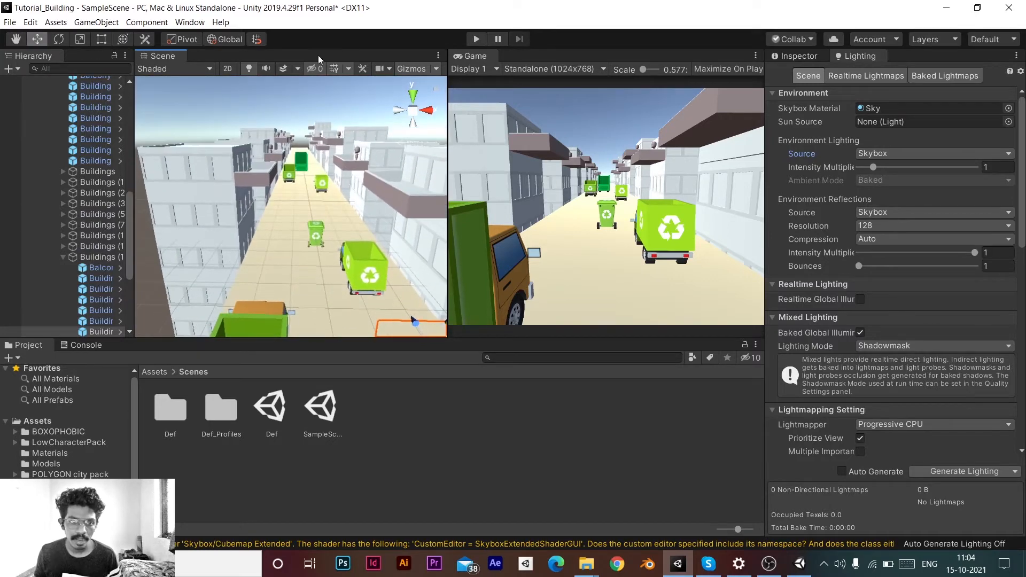
left_click_drag(309, 183, 351, 272, "alt")
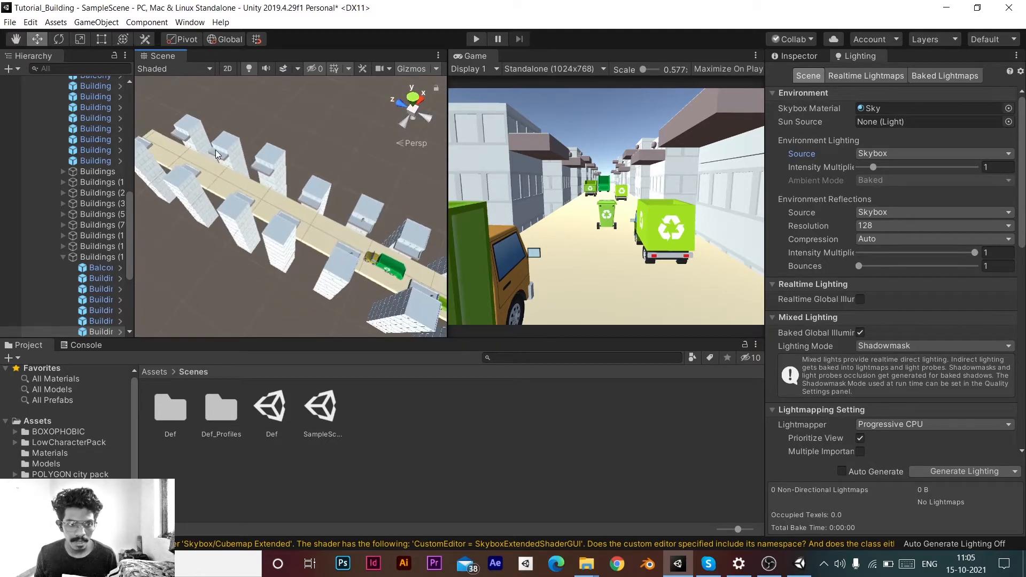
left_click_drag(242, 166, 536, 27, "alt")
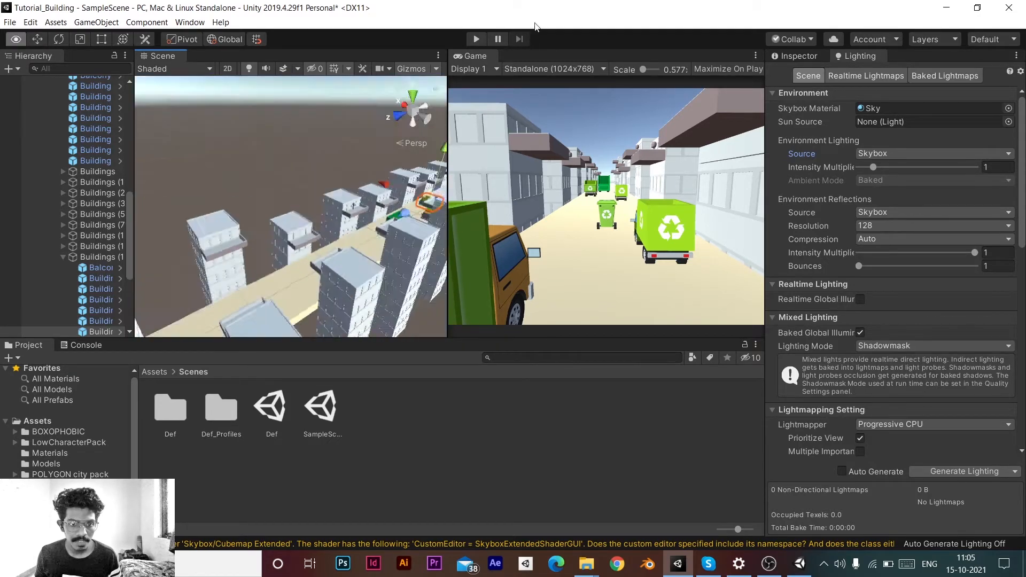
- Focus the Scene view on the Main Camera and inspect the street and trucks around it
key("f")
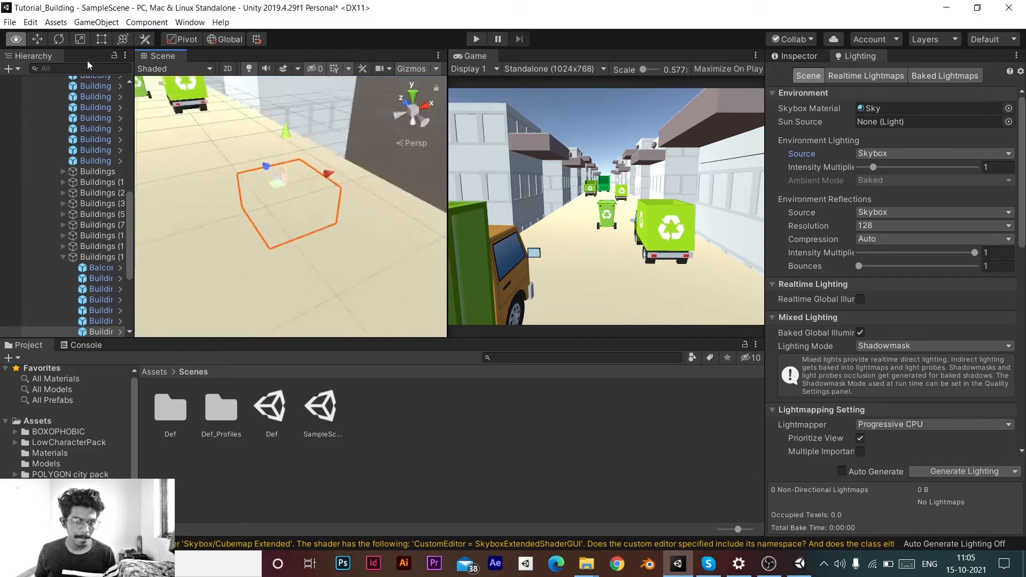
right_click_drag(88, 65, 20, 18)
key("Left")
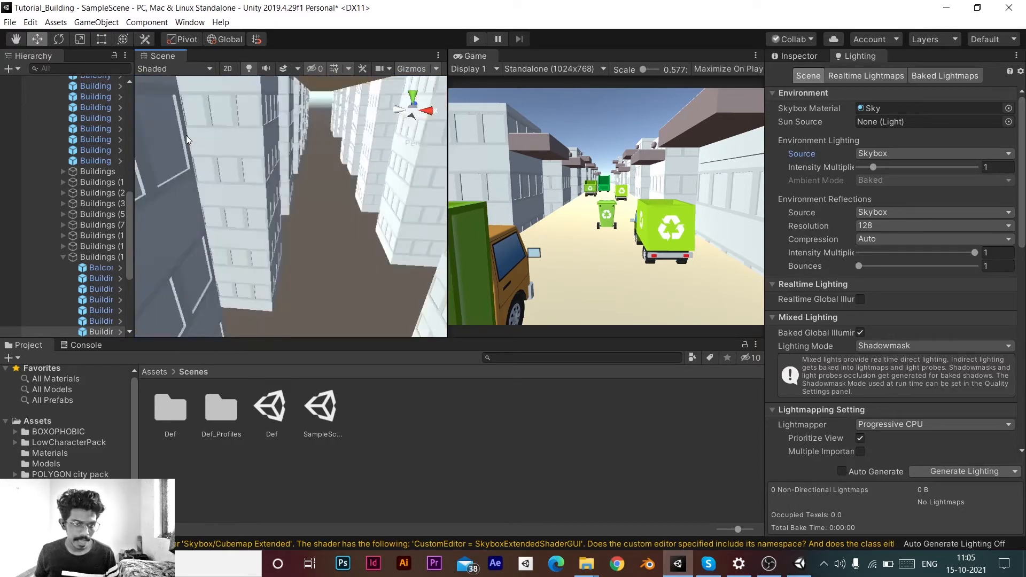
scroll(86, 203, "up", 10)
left_click(80, 92)
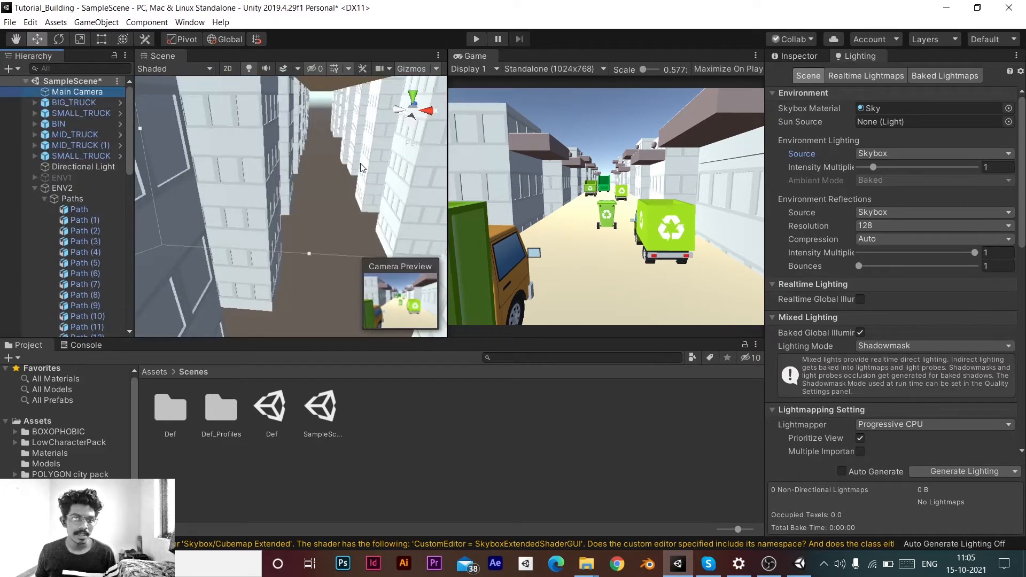
key("f")
right_click_drag(360, 165, 235, 185)
right_click_drag(308, 213, 346, 168)
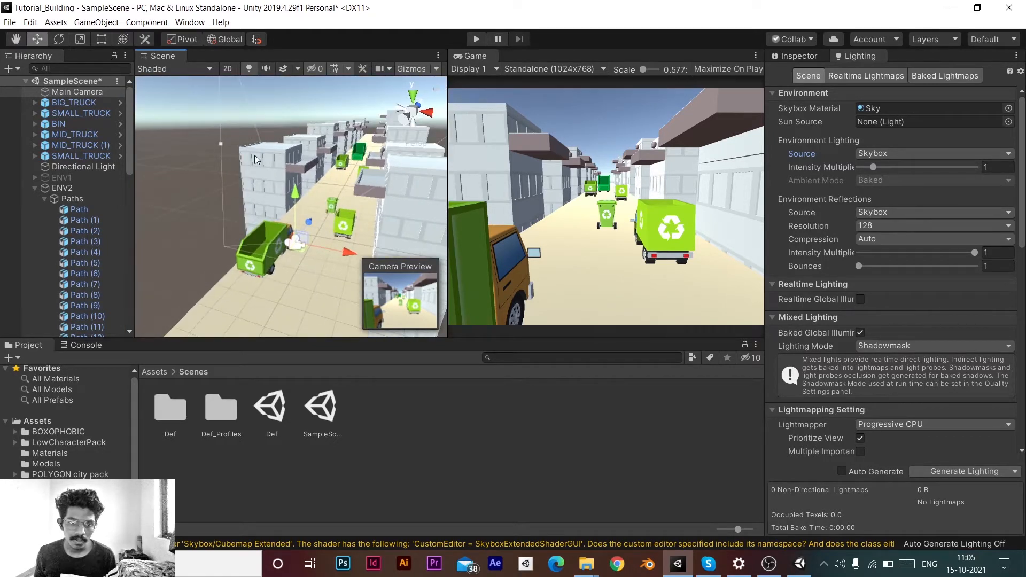
right_click_drag(254, 155, 300, 175)
key("w")
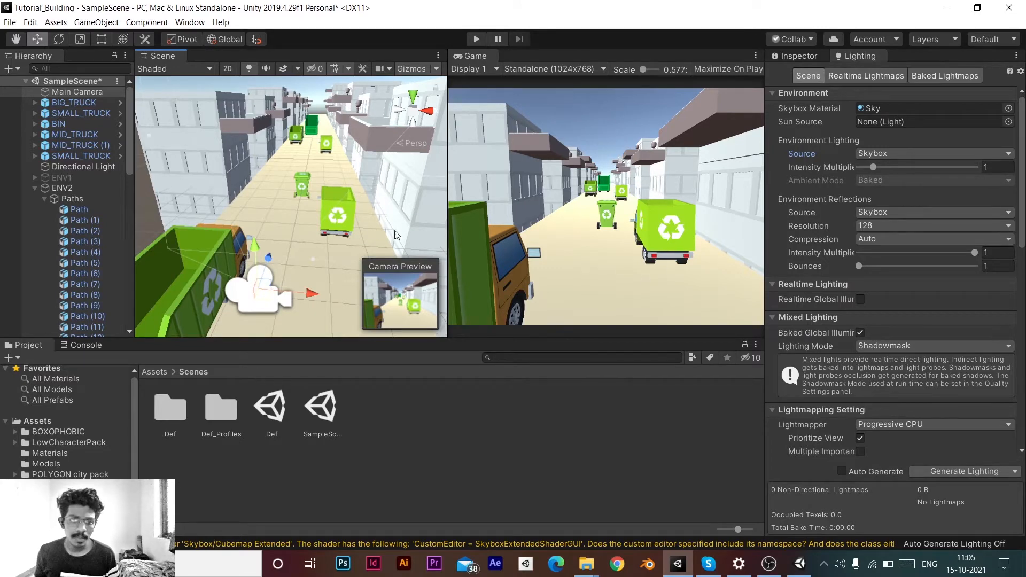
right_click_drag(312, 158, 313, 205)
key("s")
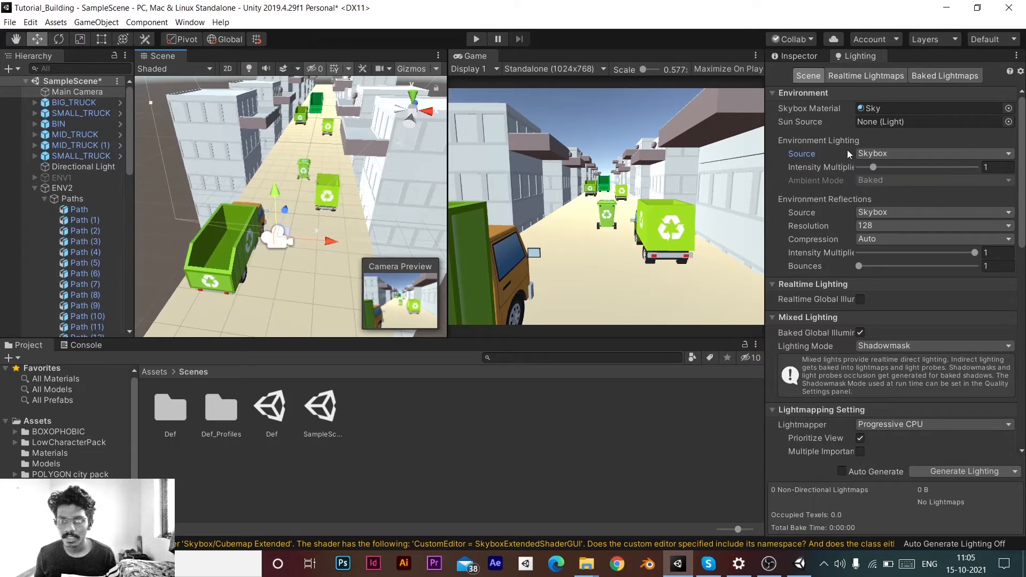
- Change the environment lighting source to Color and check its effect on the street scene
left_click(884, 154)
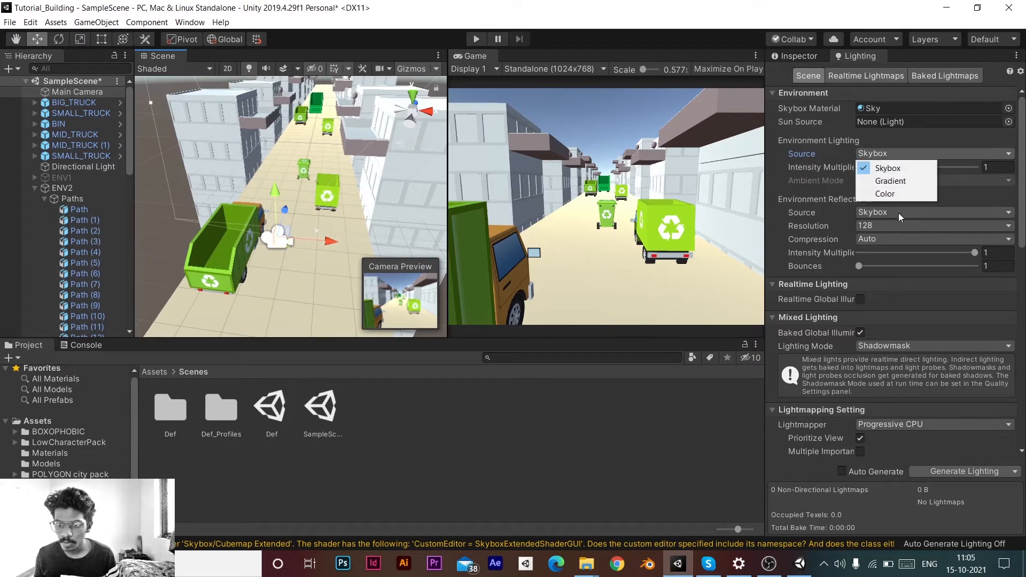
left_click(884, 193)
left_click_drag(412, 162, 434, 153, "alt")
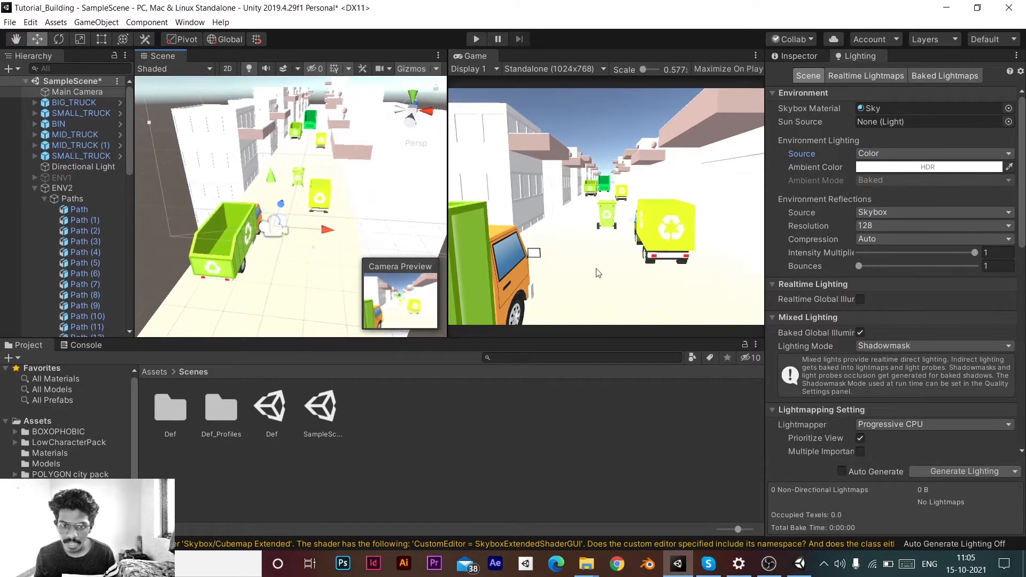
left_click_drag(396, 156, 373, 133, "alt")
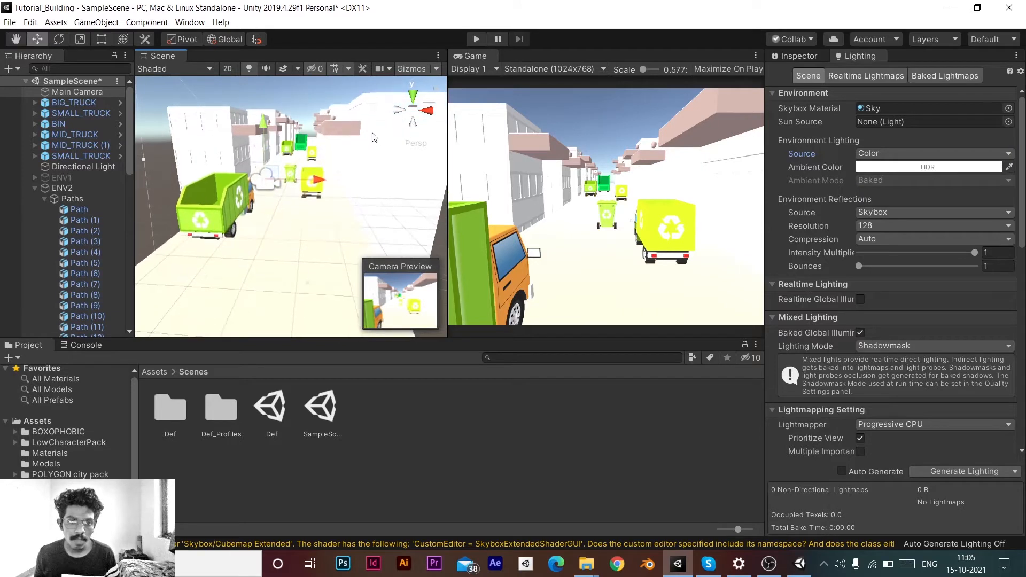
left_click_drag(331, 230, 276, 219, "alt")
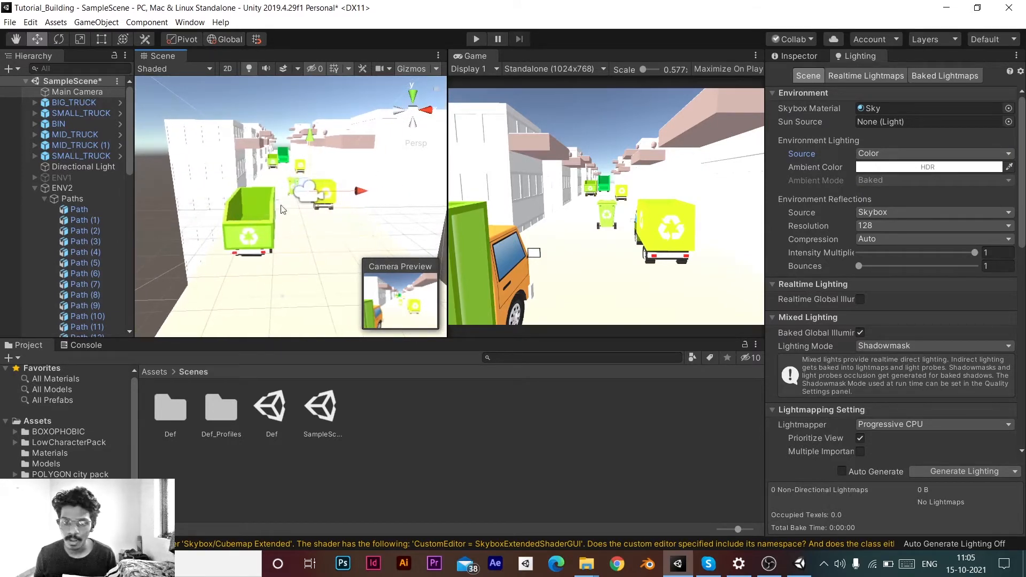
- Set the environment's ambient color to a light peach with RGB 255, 212, 189
left_click(876, 167)
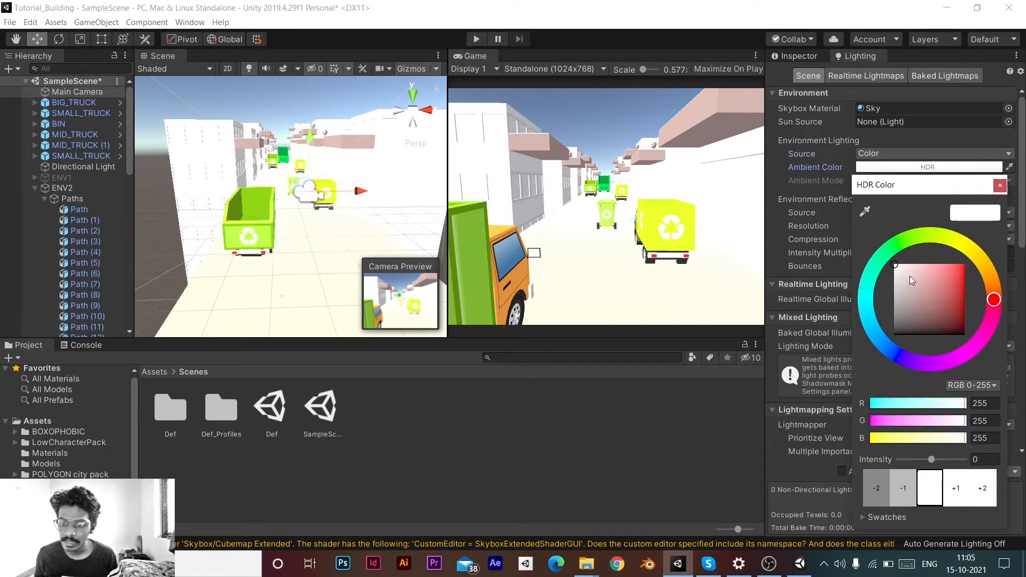
left_click_drag(993, 299, 1005, 273)
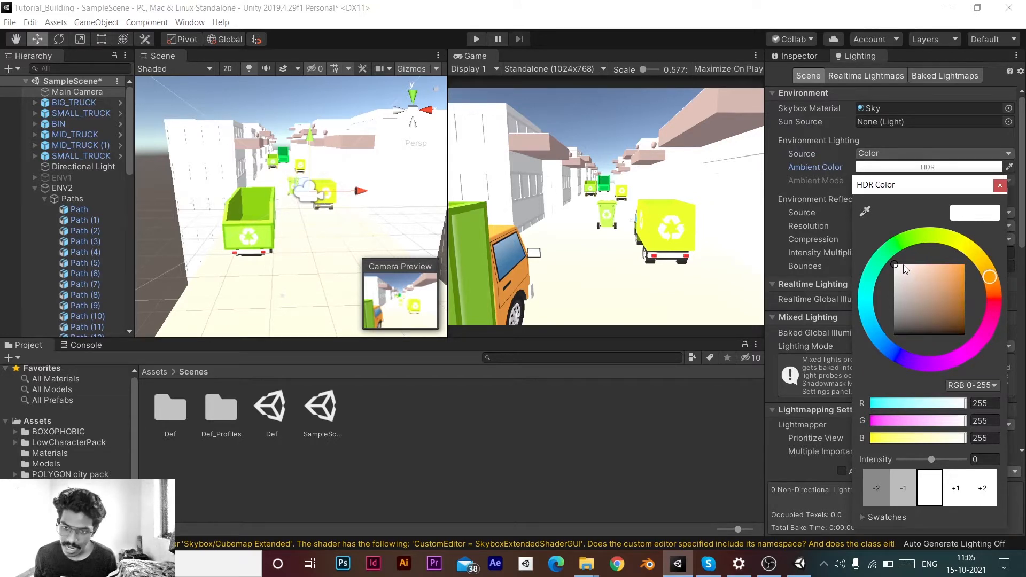
mouse_move(902, 275)
left_mouse_down()
mouse_move(912, 264)
mouse_move(898, 266)
mouse_move(913, 265)
left_mouse_up()
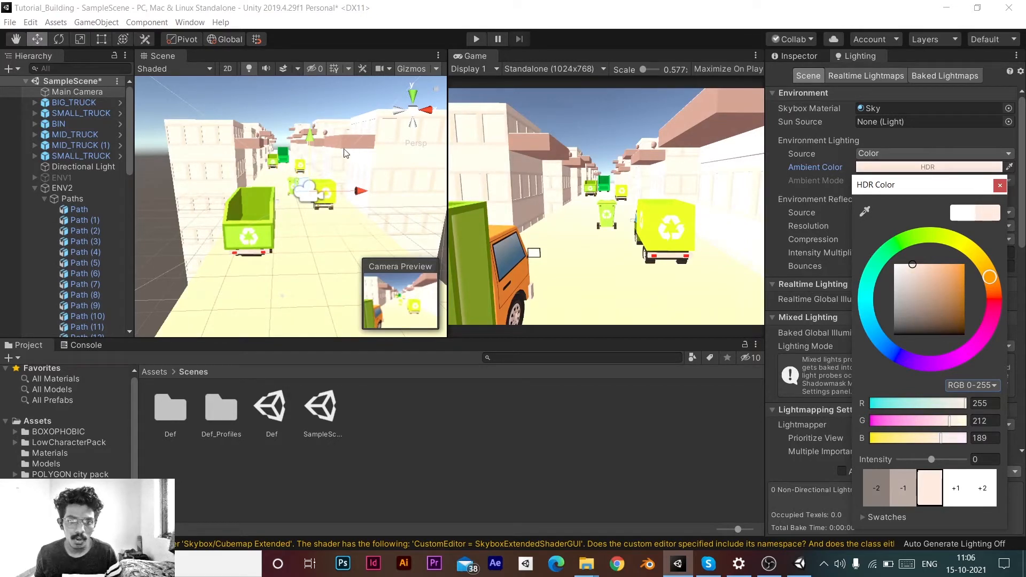
mouse_move(913, 266)
left_mouse_down()
mouse_move(903, 265)
mouse_move(913, 264)
left_mouse_up()
left_click(999, 185)
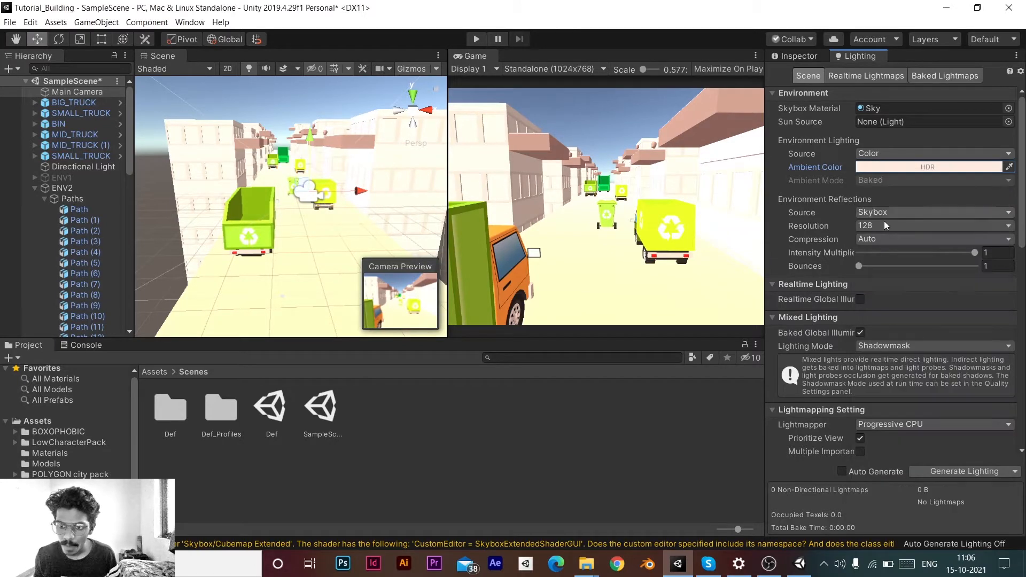
- Set the Directional Light's intensity to 0.7
scroll(868, 312, "down", 5)
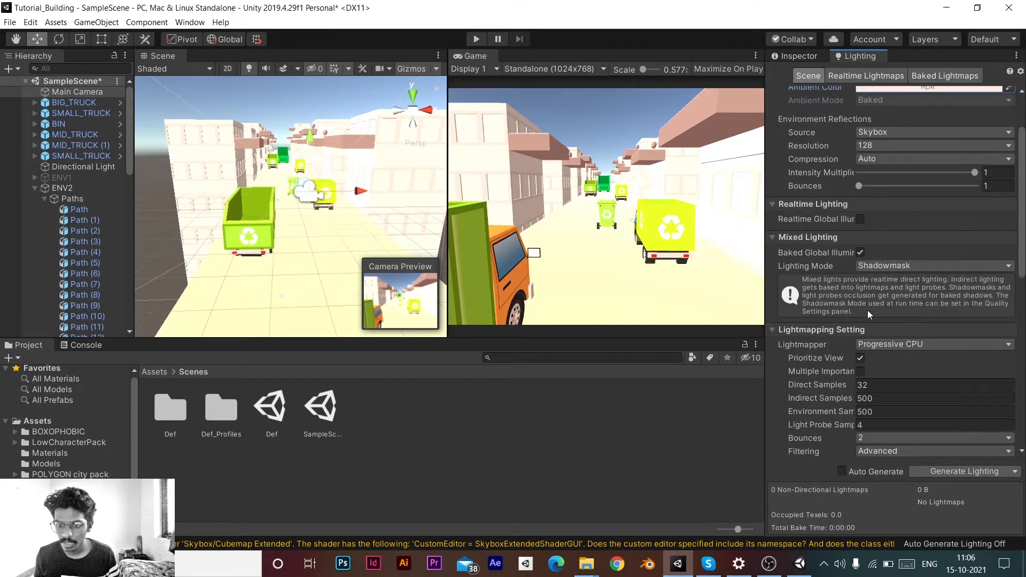
scroll(831, 221, "down", 3)
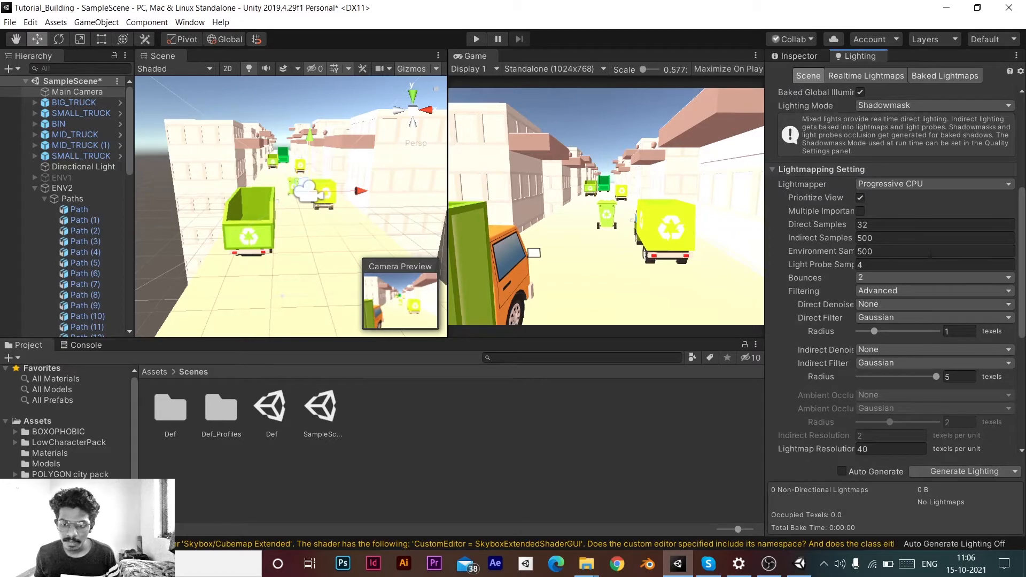
scroll(213, 183, "up", 5)
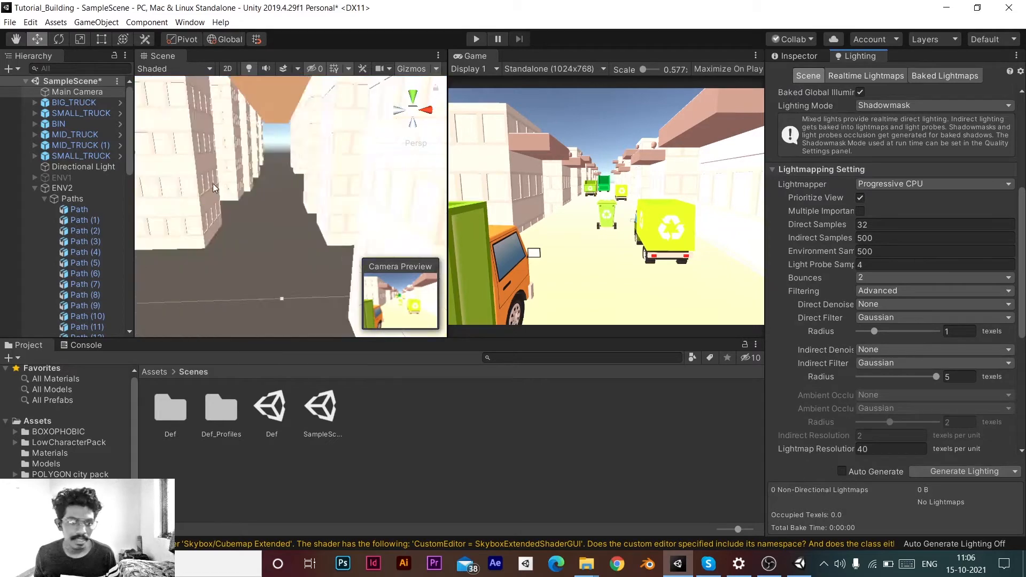
left_click(66, 166)
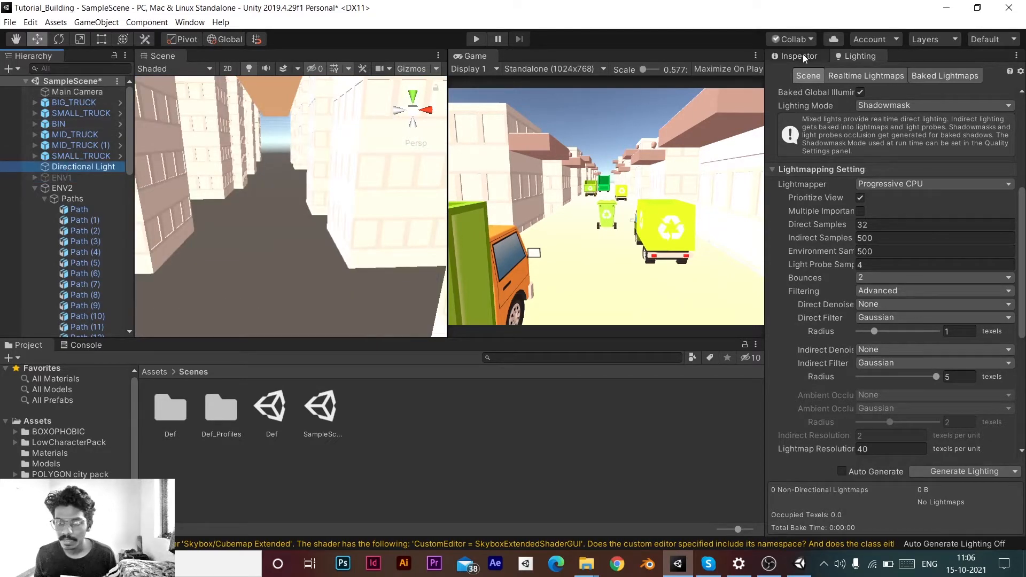
left_click(802, 54)
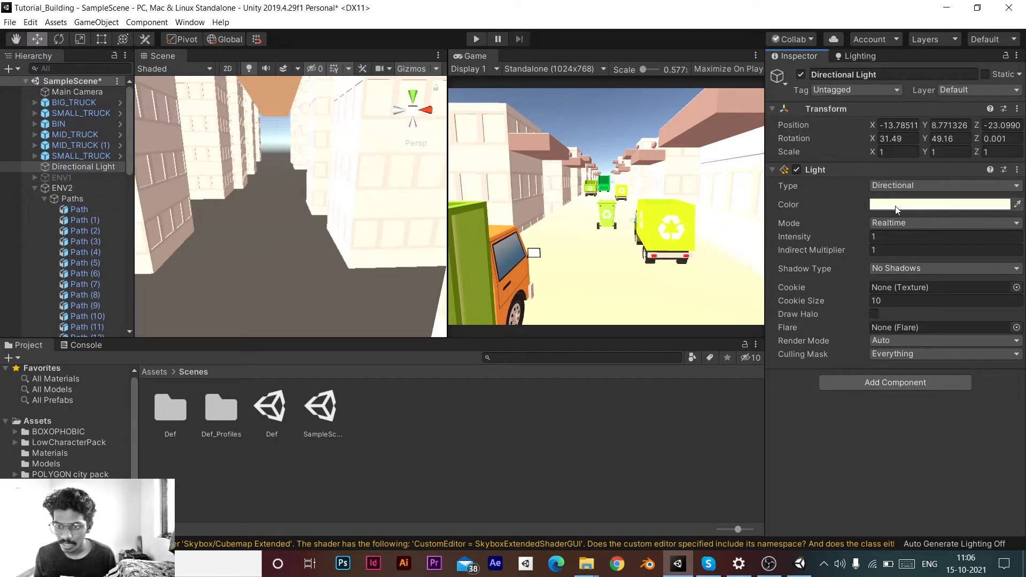
left_click(893, 237)
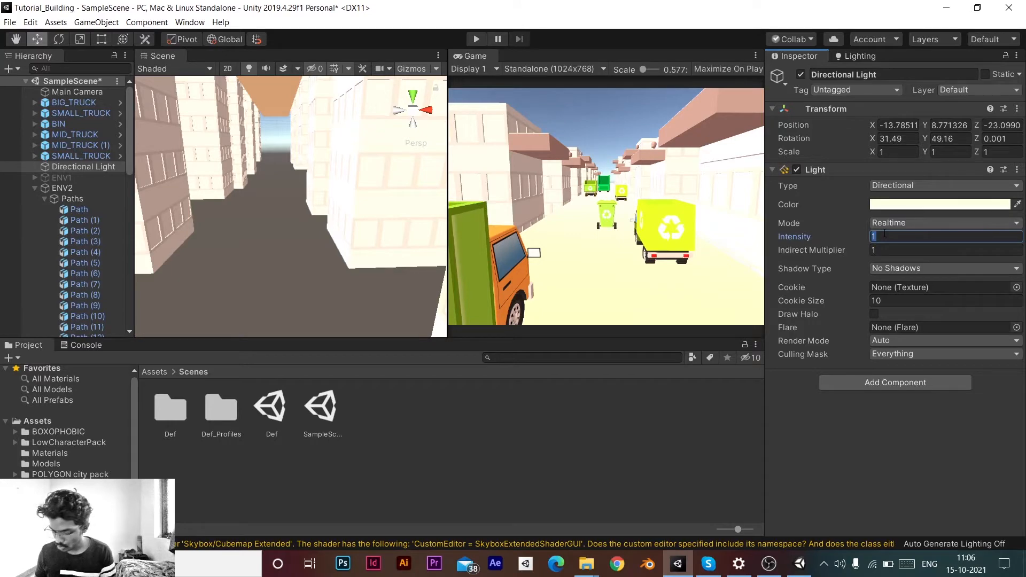
type("0.7")
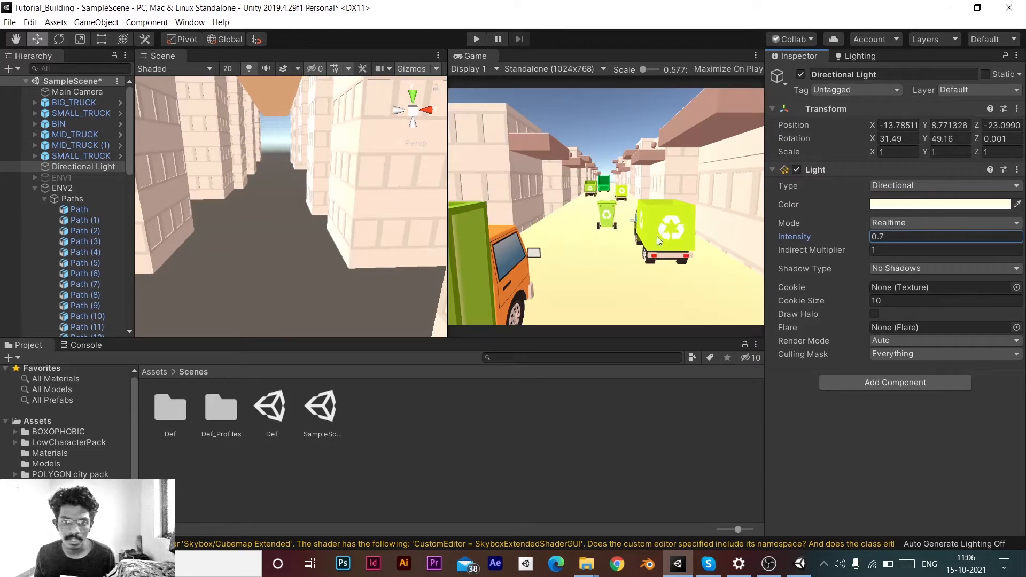
- Try dark olive and red tints on the Directional Light, and settle on the warm off-white color FFF9E6
left_click(890, 205)
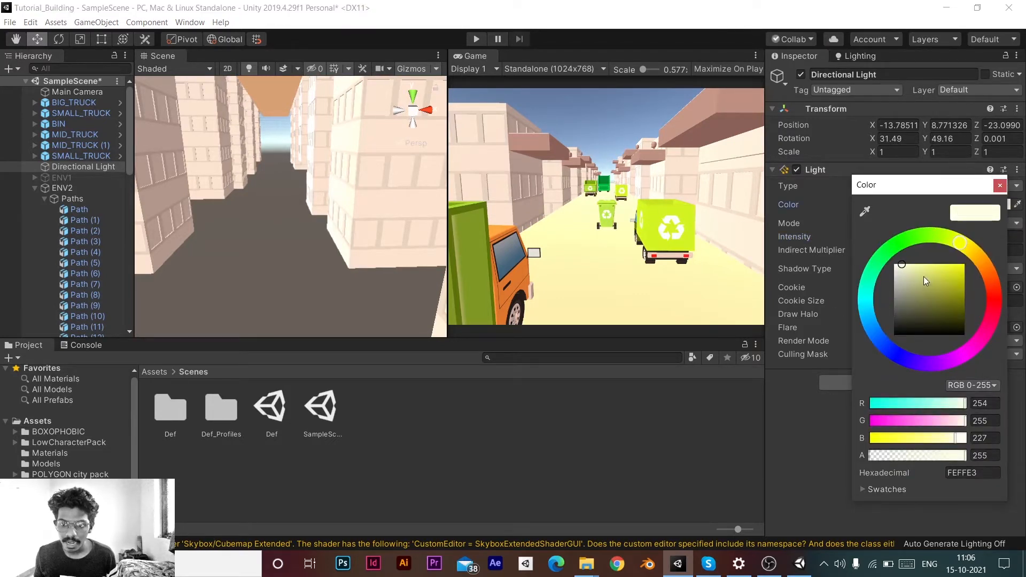
mouse_move(925, 280)
left_mouse_down()
mouse_move(956, 309)
mouse_move(922, 325)
mouse_move(923, 310)
left_mouse_up()
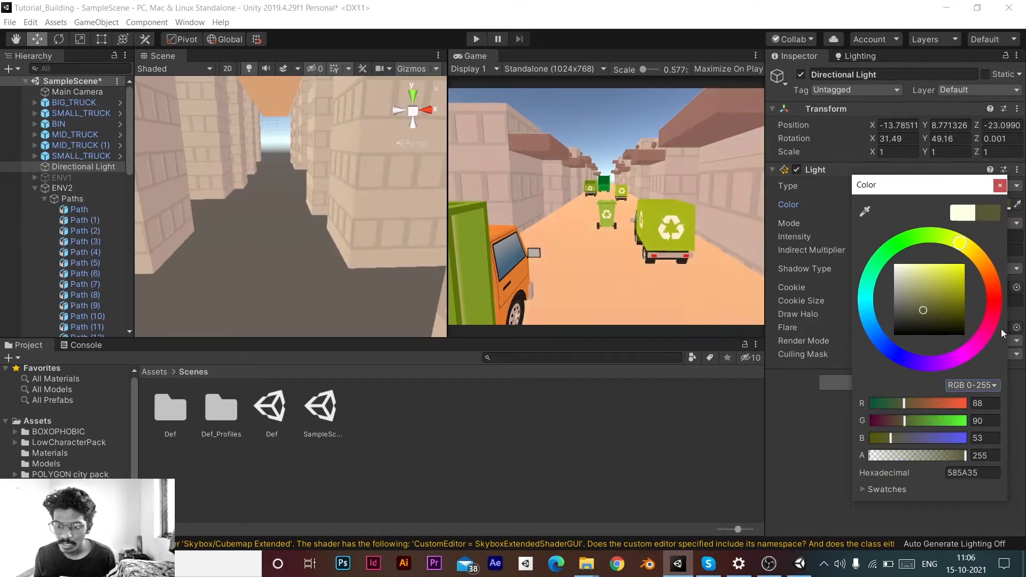
left_click_drag(1001, 329, 1005, 309)
mouse_move(929, 296)
left_mouse_down()
mouse_move(959, 292)
mouse_move(922, 289)
mouse_move(953, 308)
mouse_move(936, 284)
mouse_move(982, 254)
left_mouse_up()
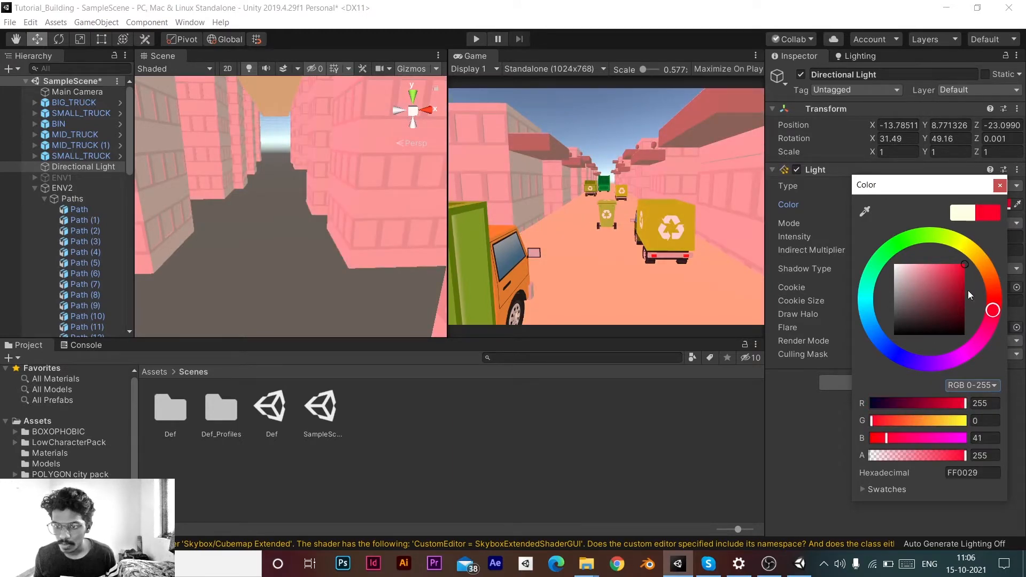
mouse_move(992, 302)
left_mouse_down()
mouse_move(982, 257)
mouse_move(931, 280)
mouse_move(902, 263)
left_mouse_up()
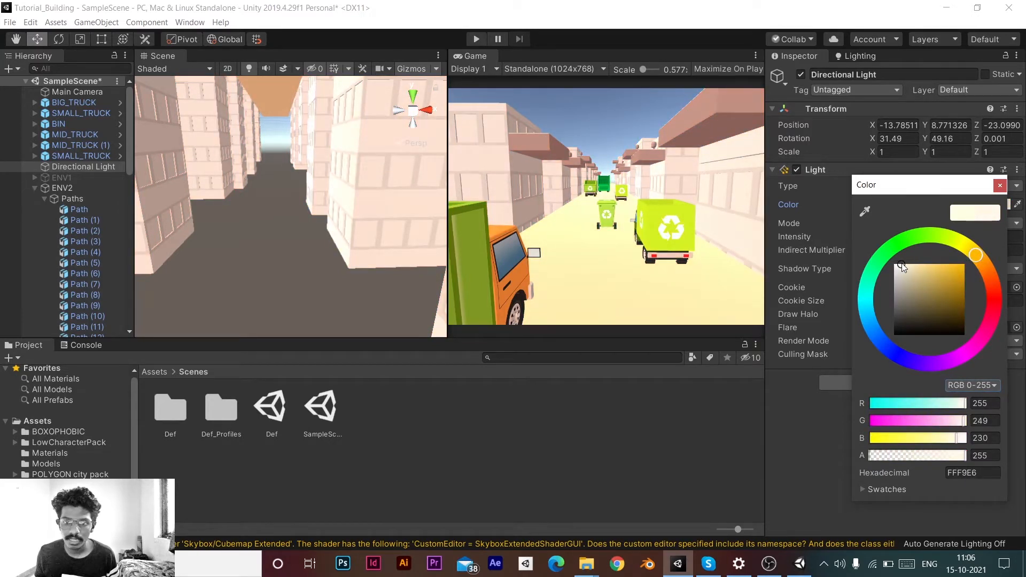
- Set the Directional Light's shadow type to Hard Shadows and inspect the shadows along the street
left_click(999, 185)
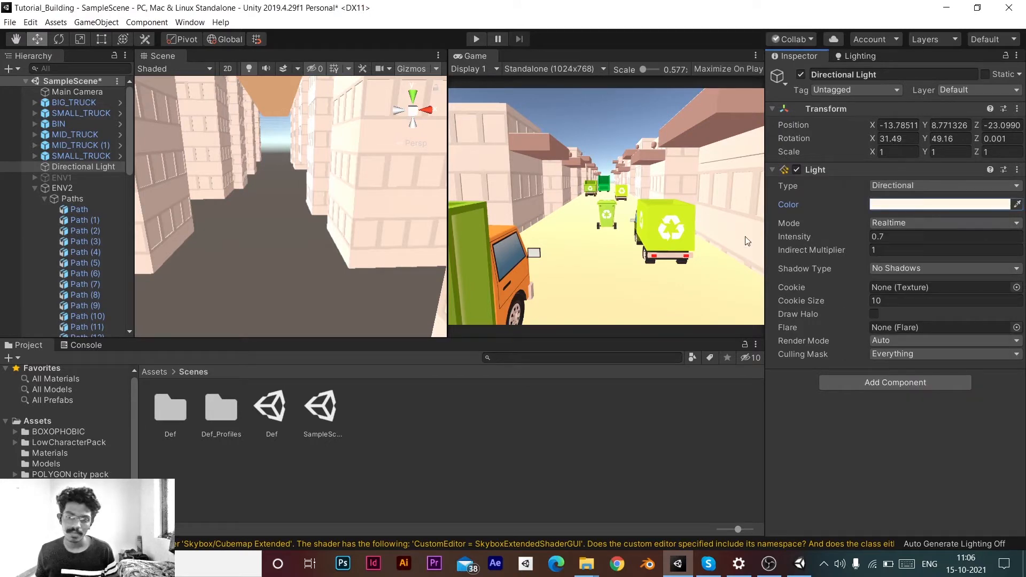
left_click(903, 271)
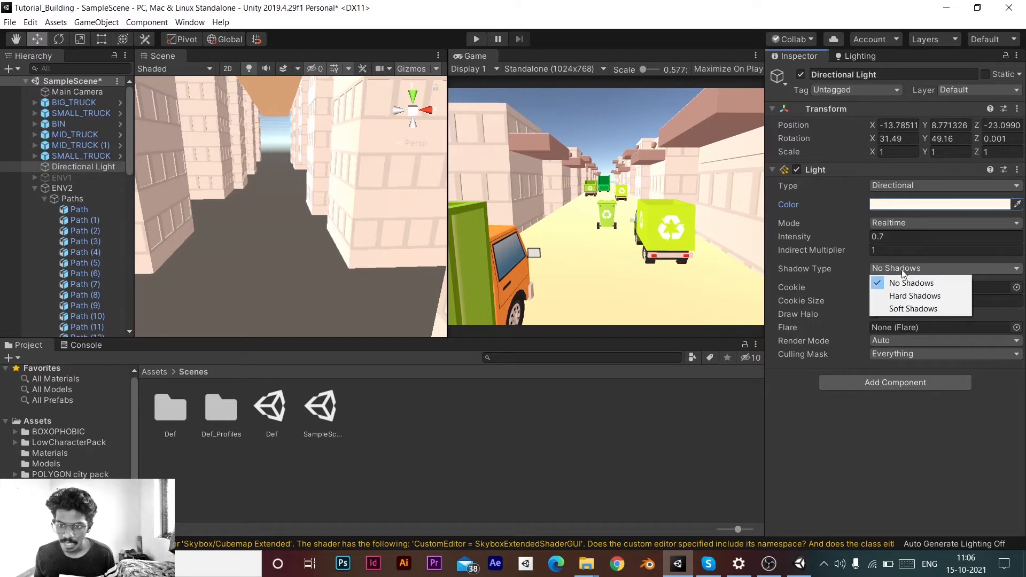
left_click(897, 296)
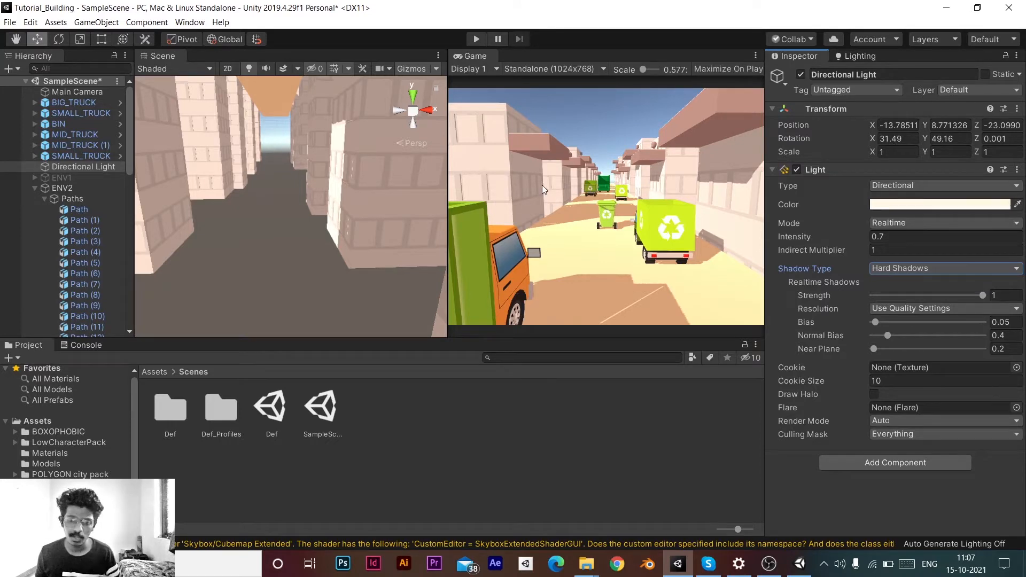
right_click_drag(301, 184, 293, 218)
key("e")
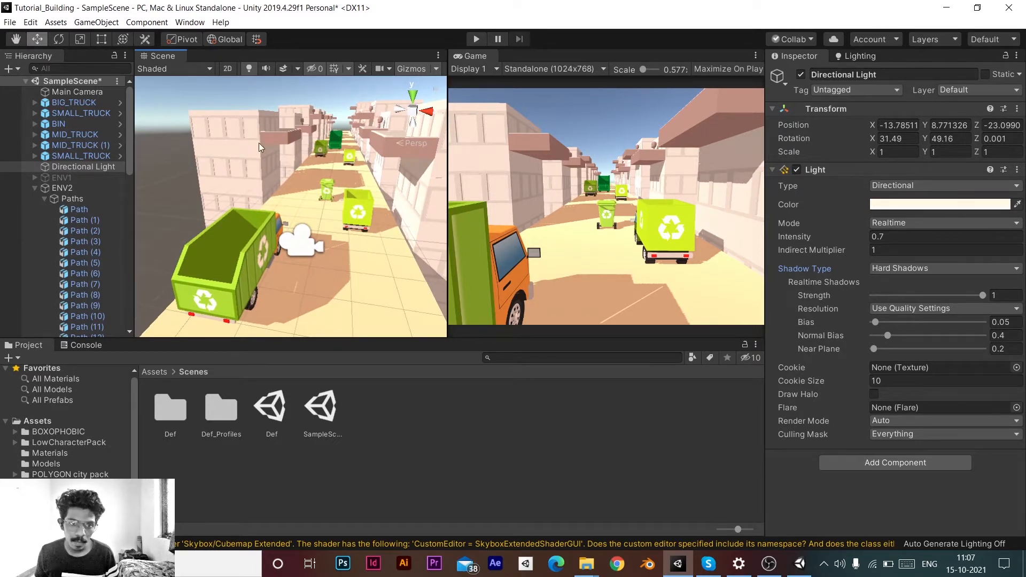
right_click_drag(317, 299, 283, 164)
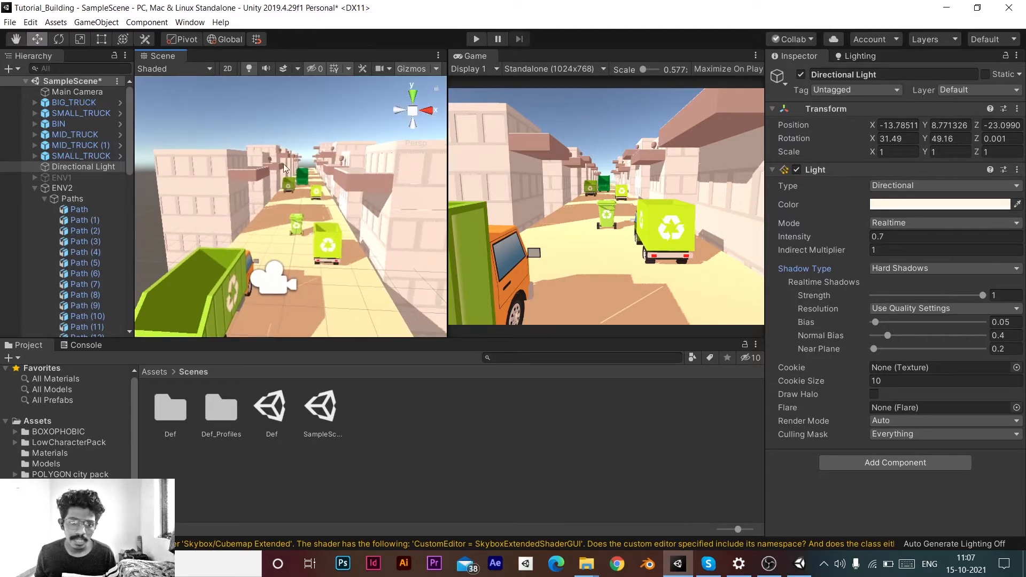
right_click_drag(317, 268, 287, 284)
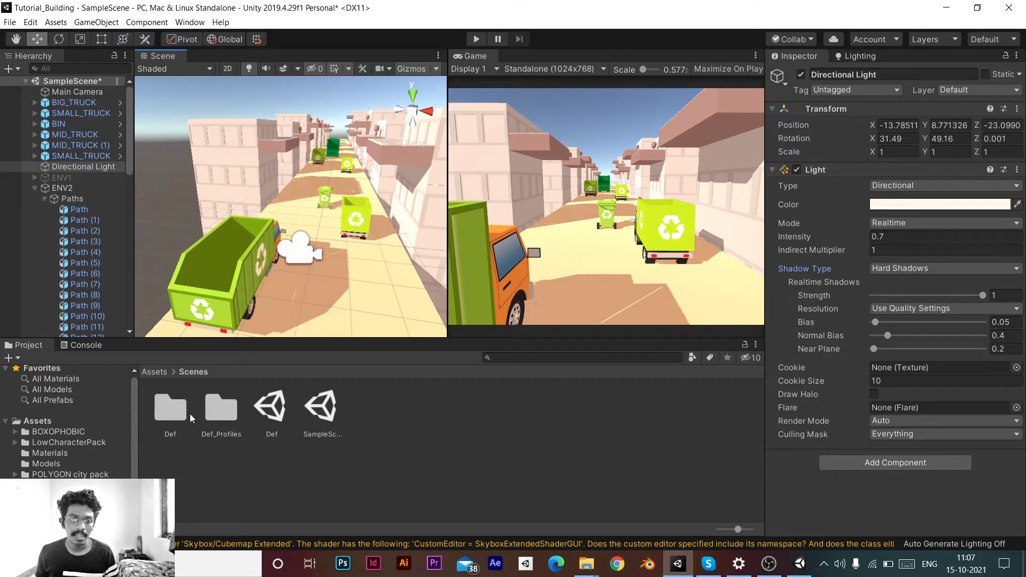
- Apply the Polyverse skybox material from the Materials folder to the scene and inspect the street under it
left_click(155, 372)
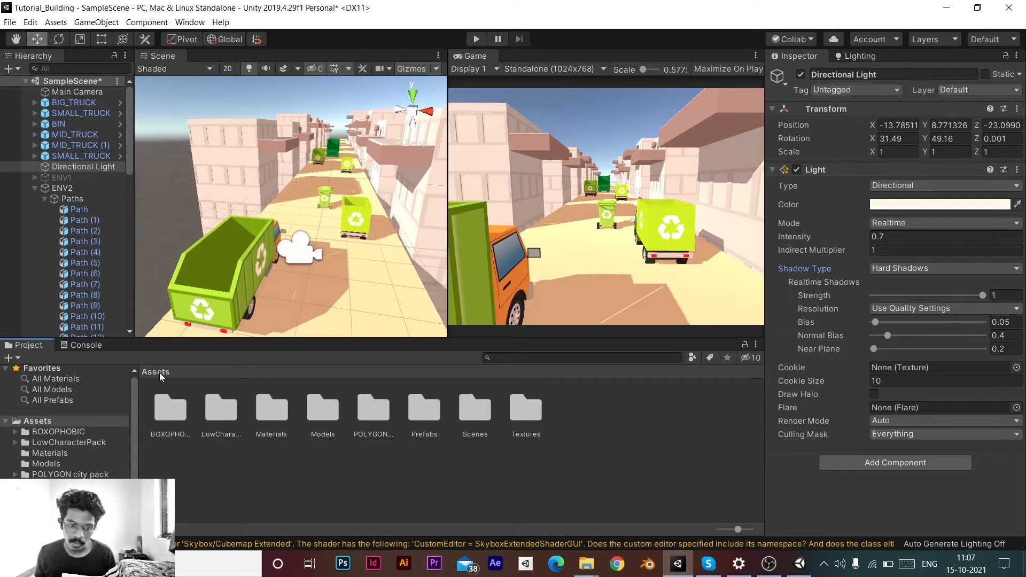
double_click(262, 419)
right_click_drag(310, 224, 319, 199)
key("s")
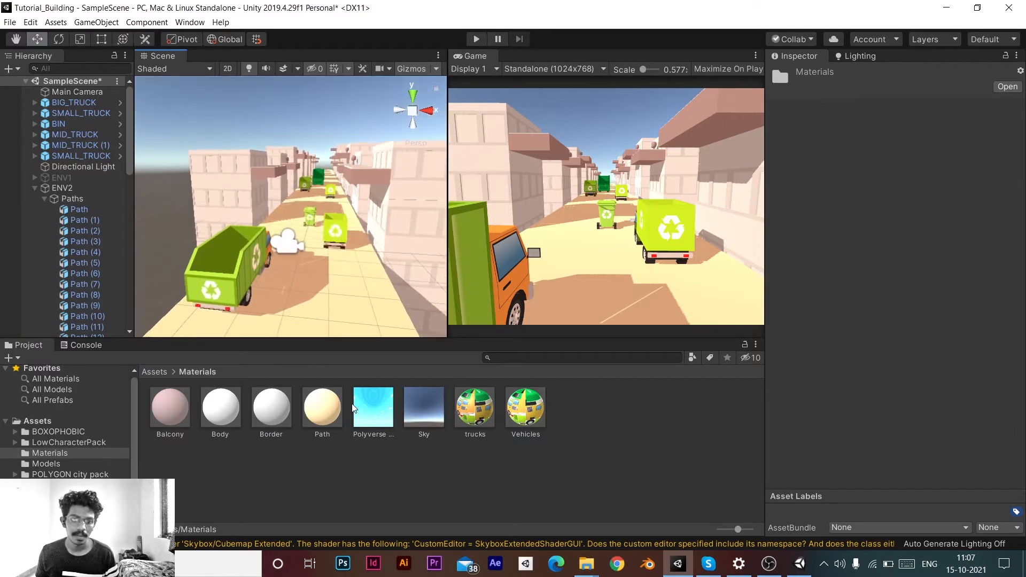
left_click_drag(371, 406, 329, 287)
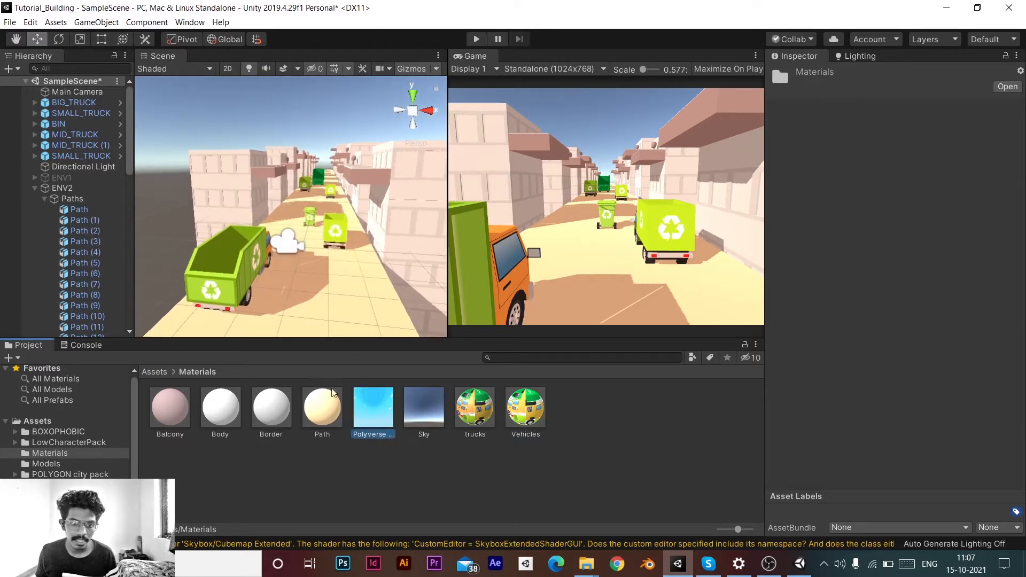
left_click_drag(373, 407, 308, 245)
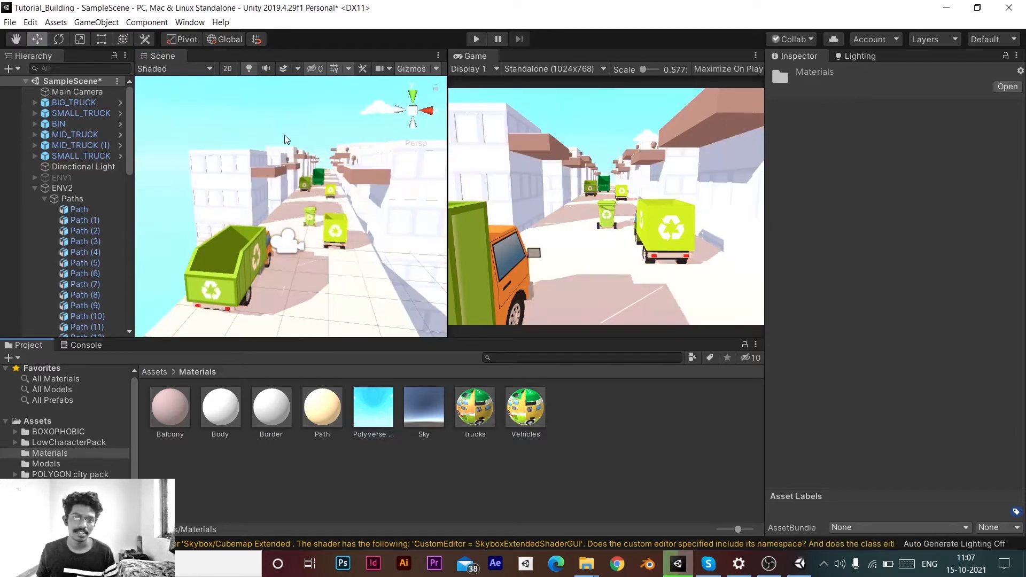
right_click_drag(299, 174, 286, 157)
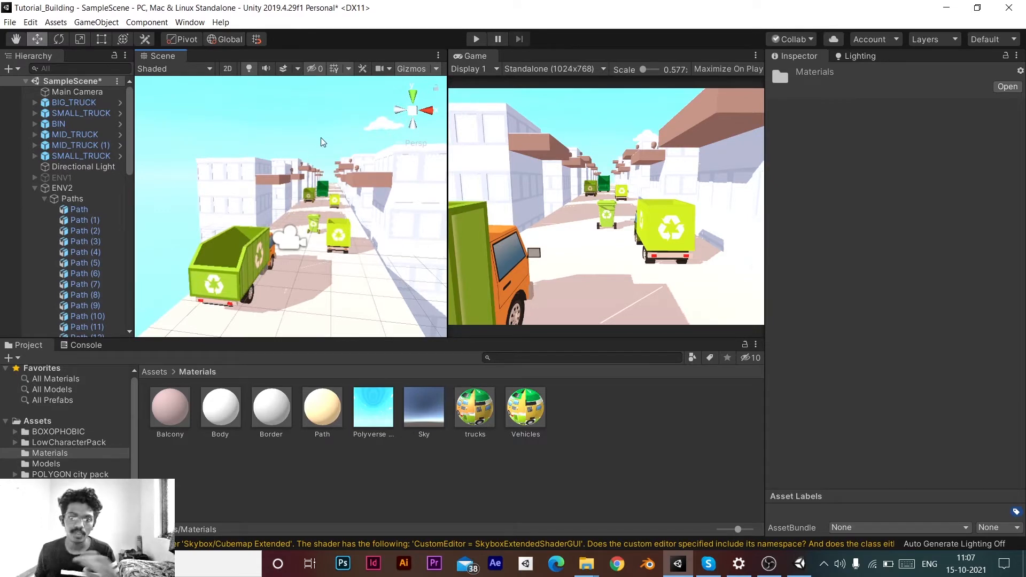
mouse_move(293, 173)
right_mouse_down()
mouse_move(288, 191)
mouse_move(295, 173)
right_mouse_up()
key("w")
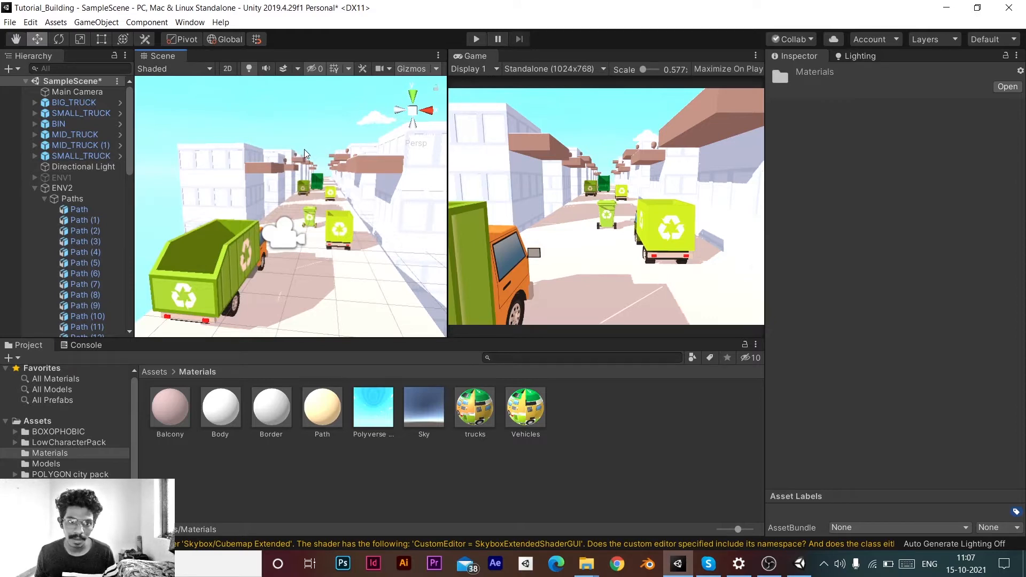
key("w")
right_click_drag(354, 136, 371, 156)
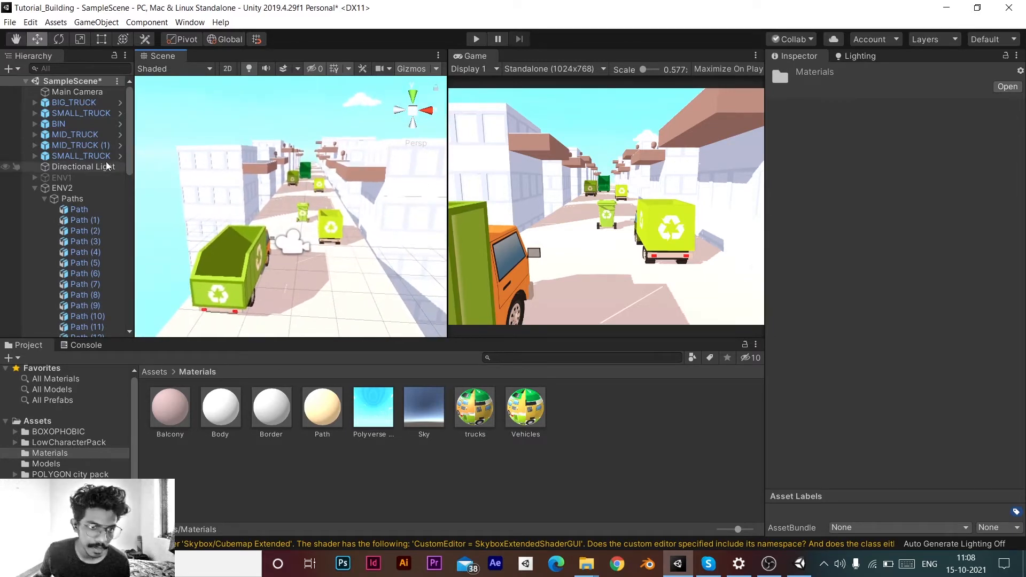
- Collapse the ENV2 group and check in the Package Manager's Unity Registry whether the Post Processing package is installed
left_click(34, 188)
left_click(54, 250)
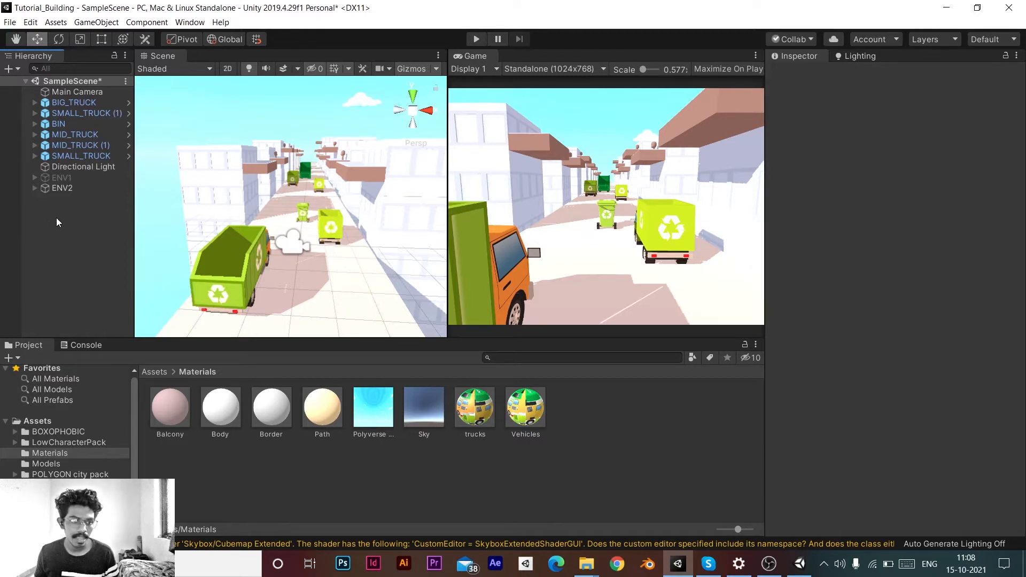
left_click(190, 23)
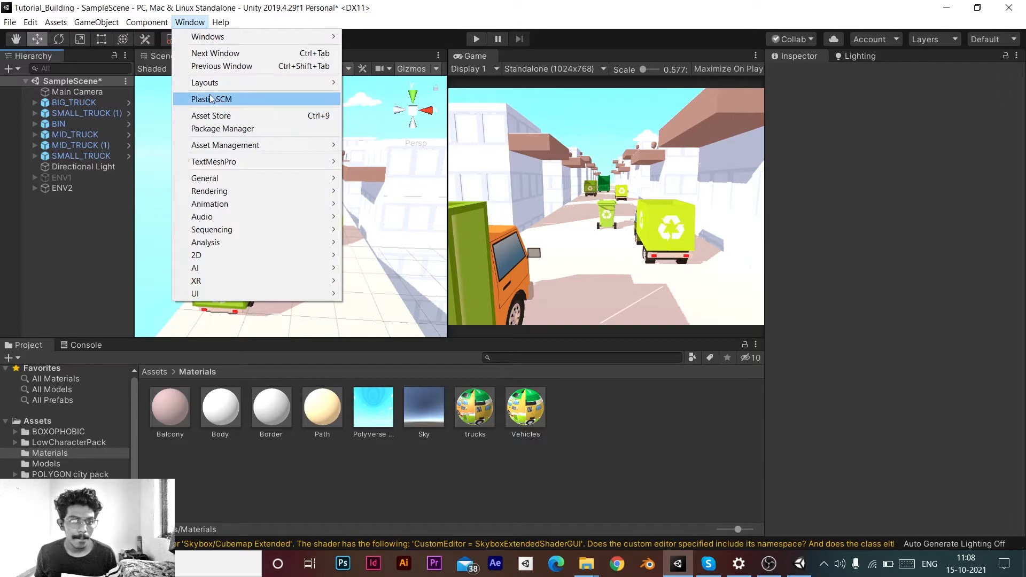
left_click(221, 130)
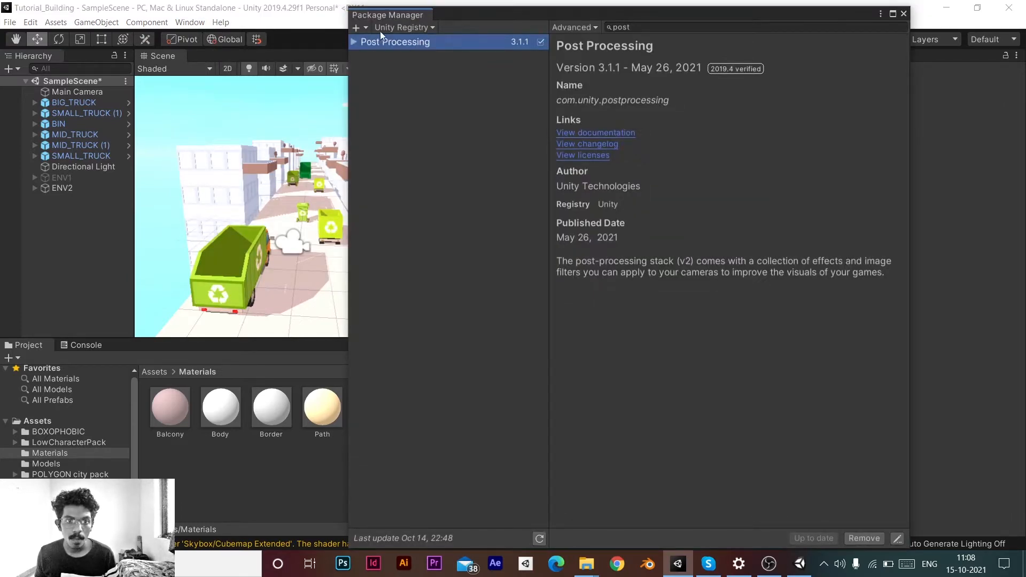
left_click(644, 27)
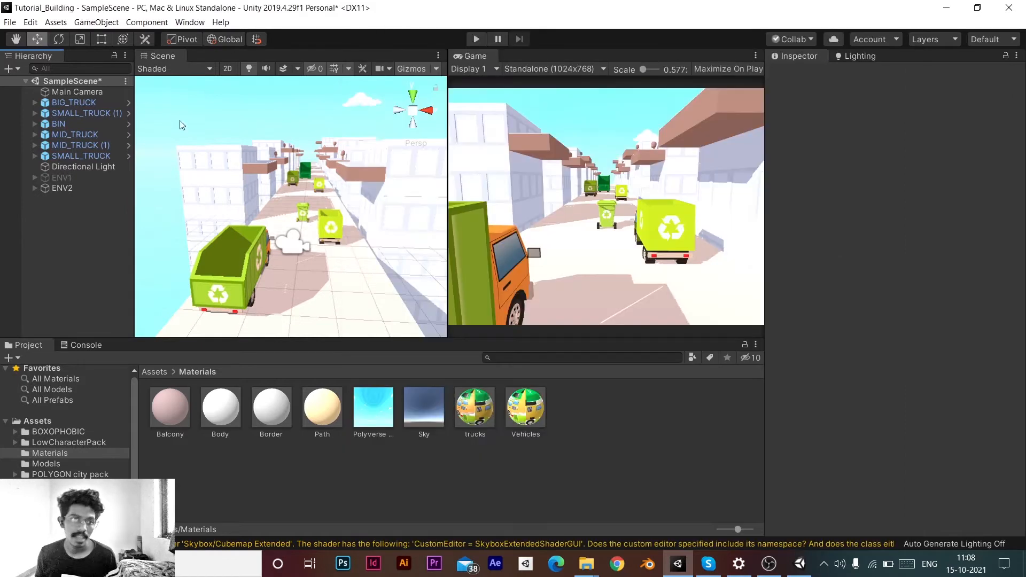
left_click(903, 13)
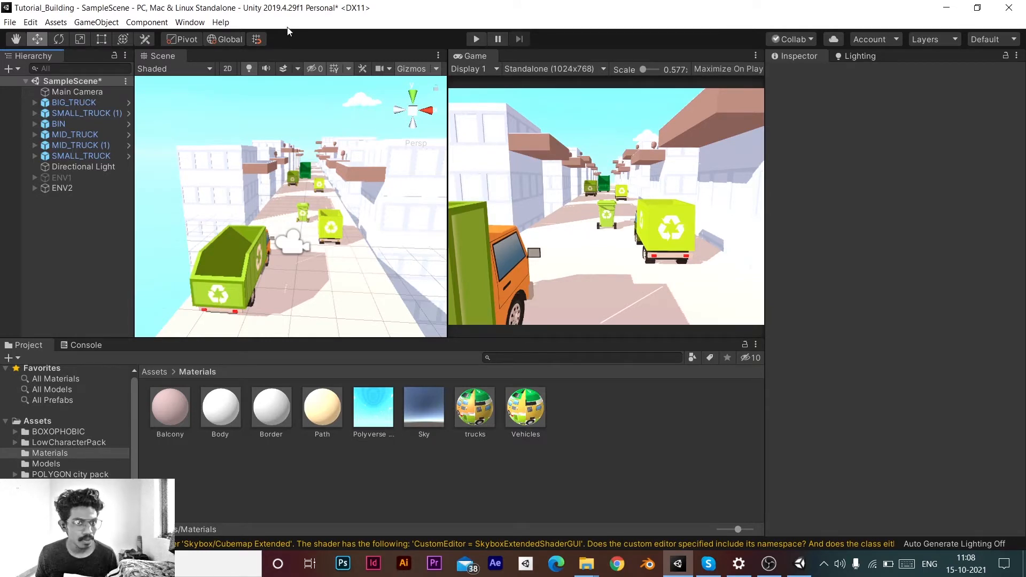
- Add a Post-process Volume object to the scene and create a new profile for it
mouse_move(341, 155)
right_mouse_down()
mouse_move(308, 162)
mouse_move(327, 171)
right_mouse_up()
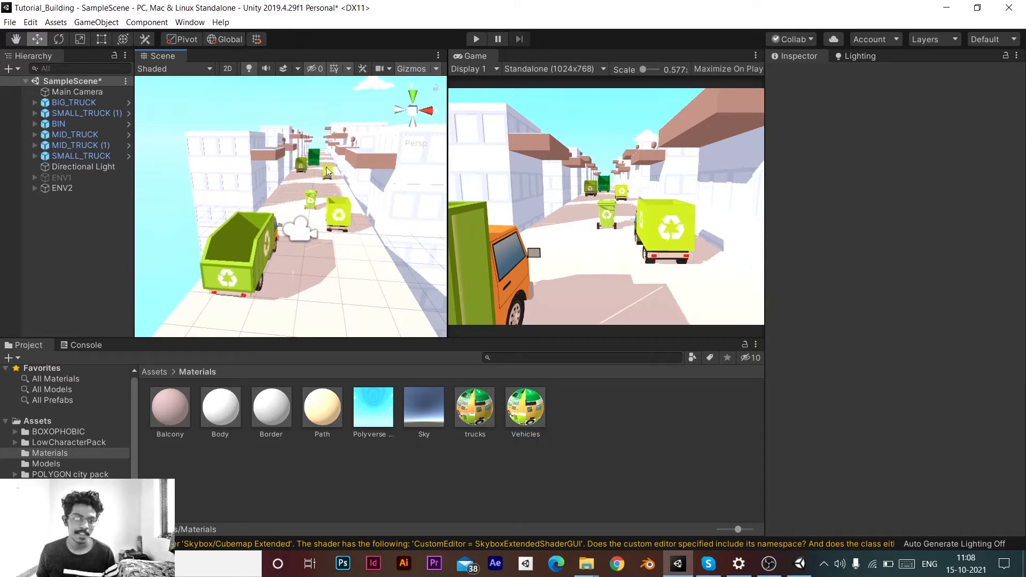
scroll(270, 152, "down", 5)
left_click(85, 204)
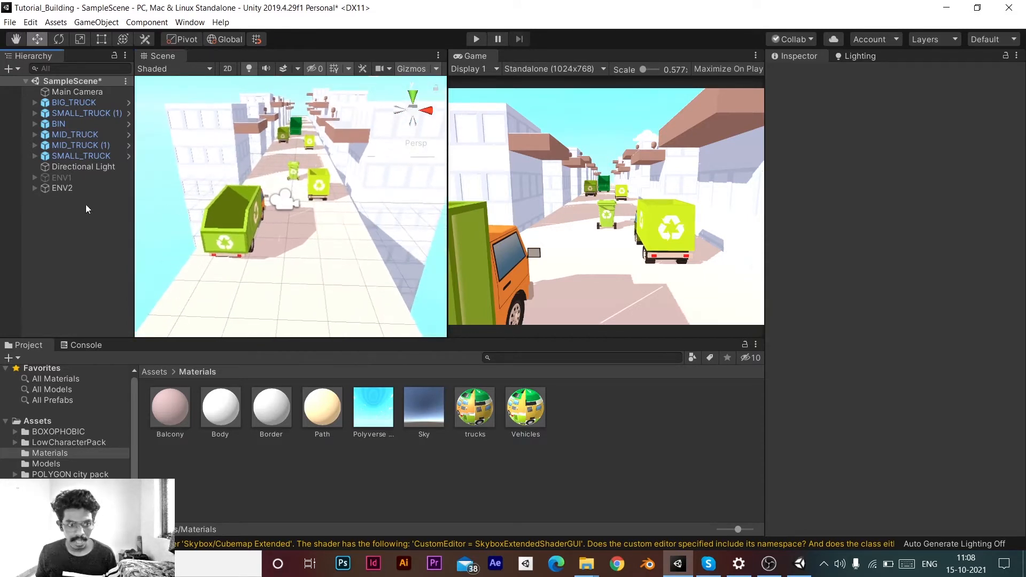
right_click(44, 226)
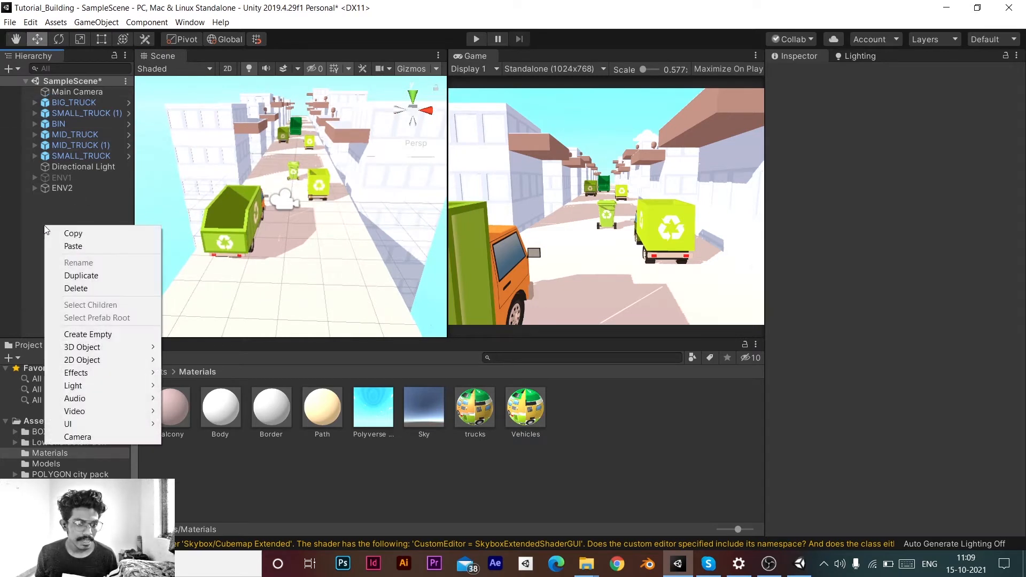
mouse_move(101, 350)
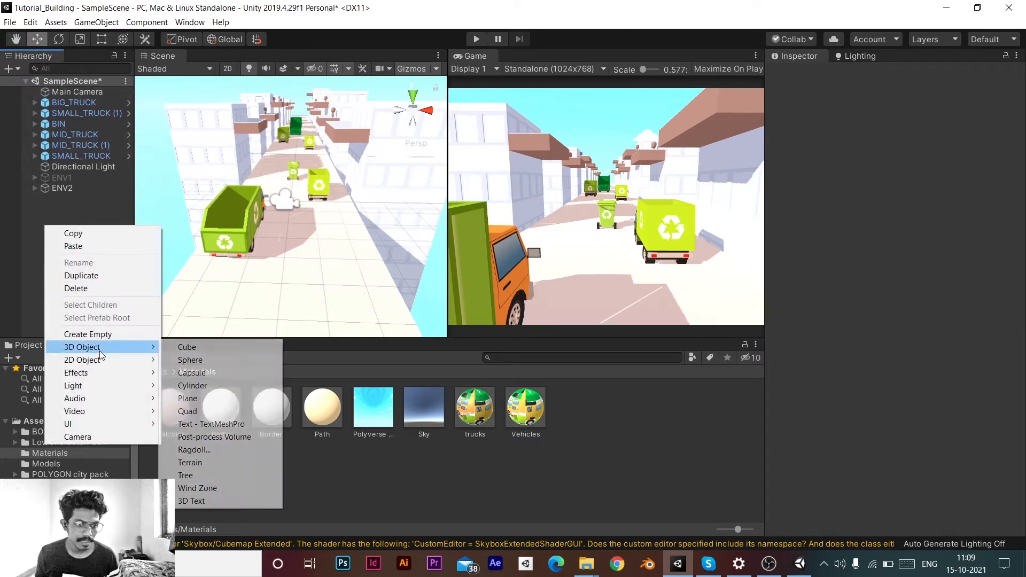
left_click(218, 437)
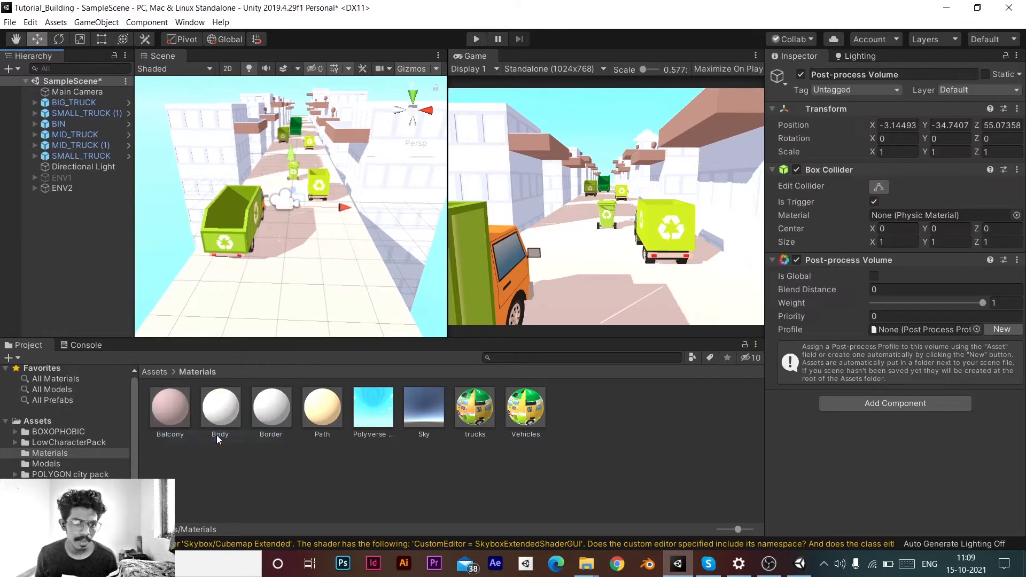
left_click(62, 254)
left_click(79, 199)
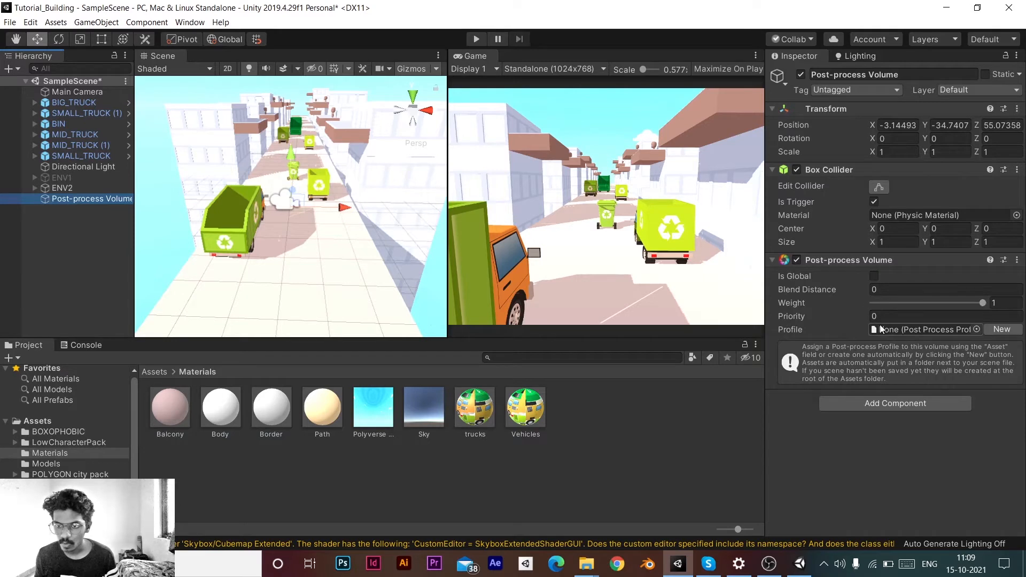
left_click(996, 331)
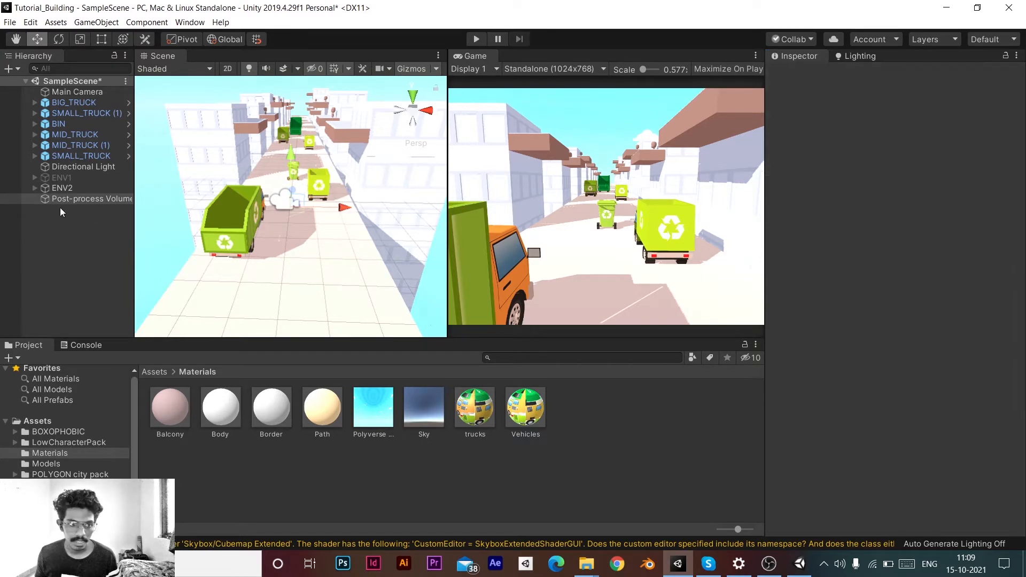
- Add a new layer named Post Processing as User Layer 8, starting from the Post-process Volume's layer setting
left_click(62, 188)
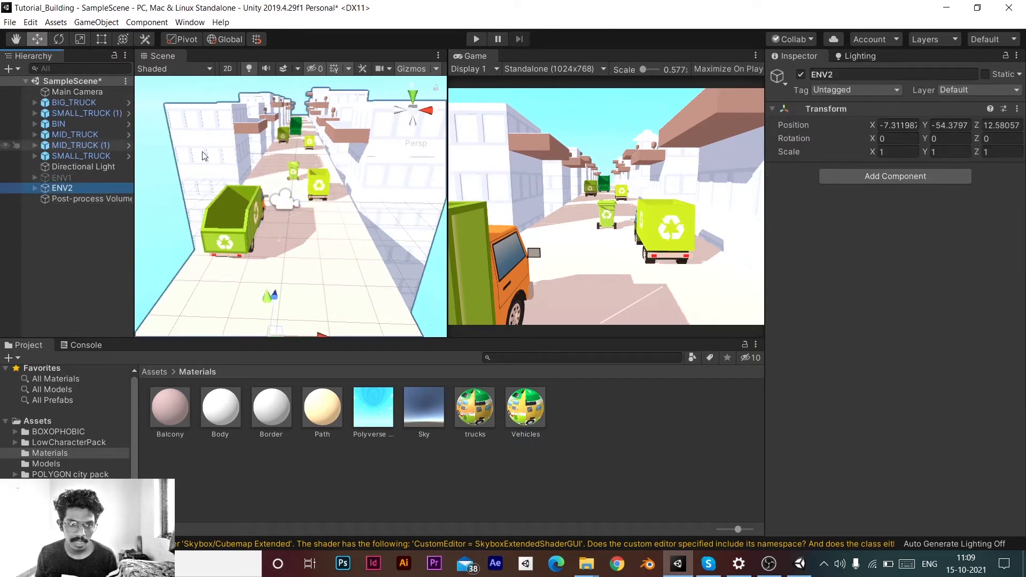
left_click(99, 278)
left_click(92, 200)
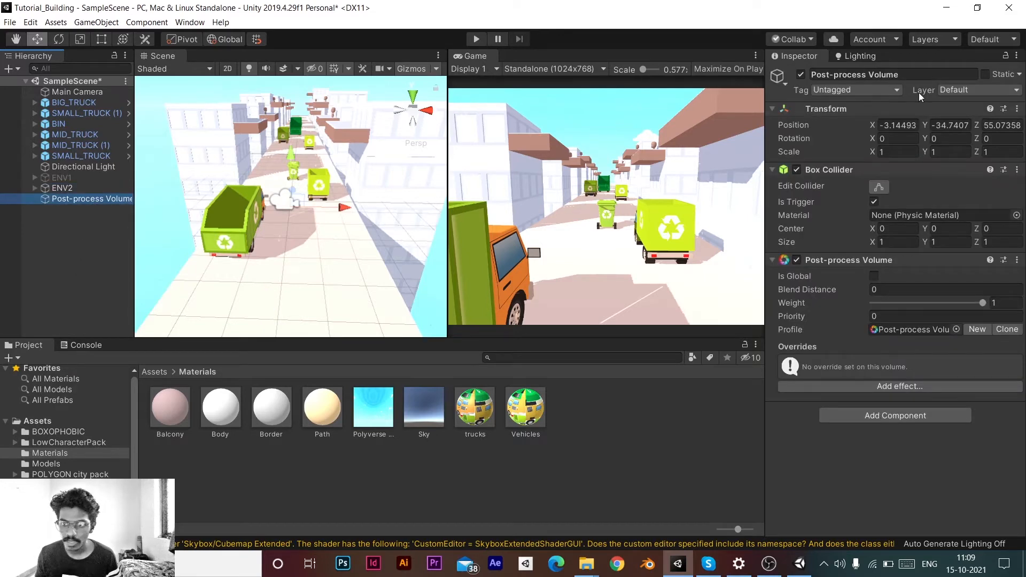
left_click(947, 89)
left_click(947, 171)
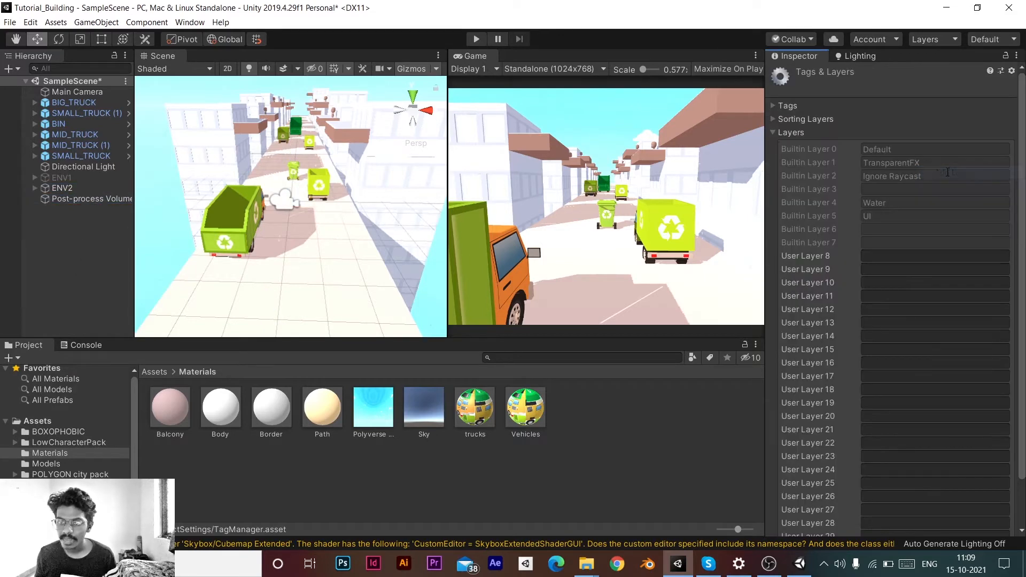
left_click(899, 255)
type("Po")
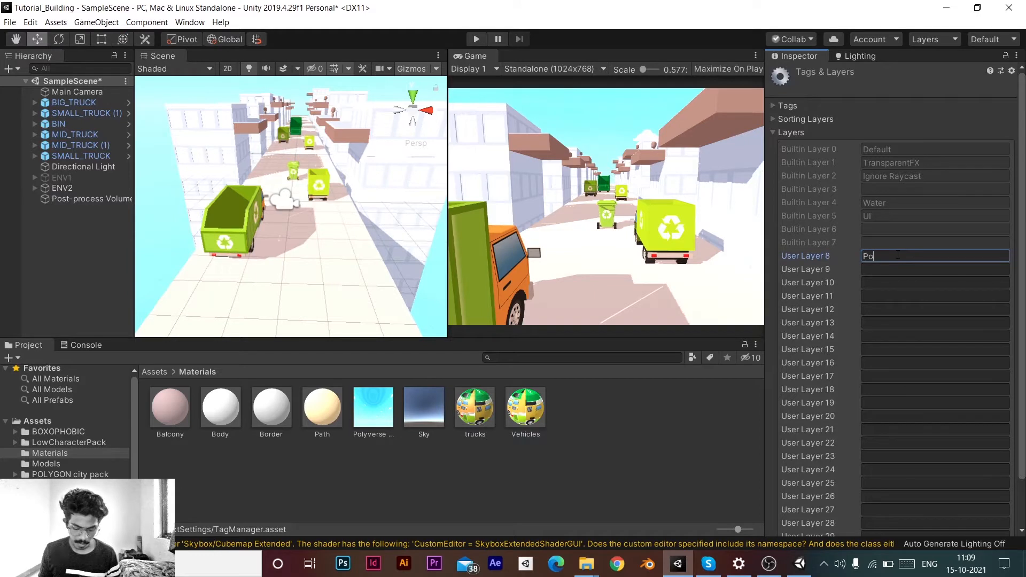
type("st Process")
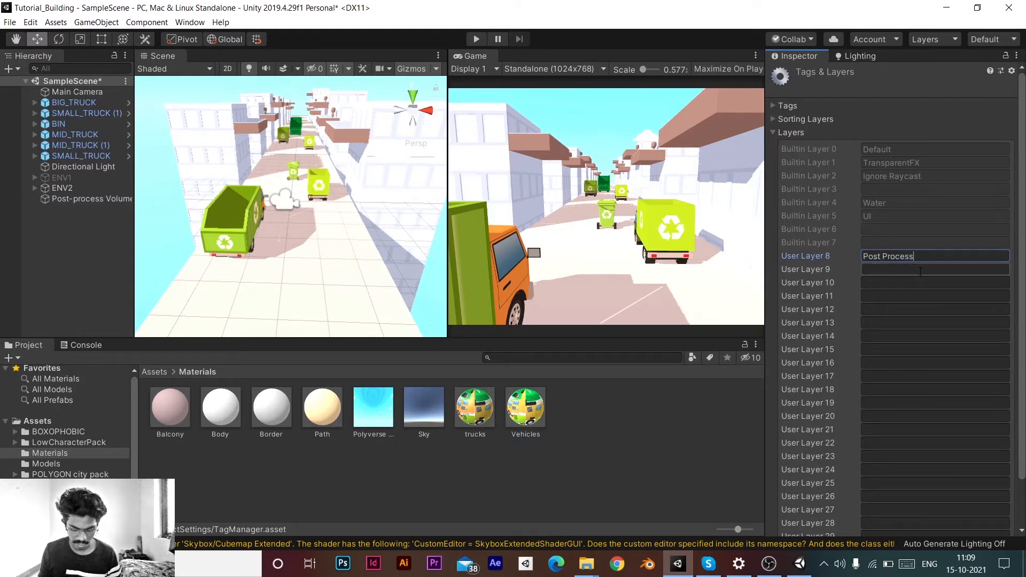
type("ing")
key("Return")
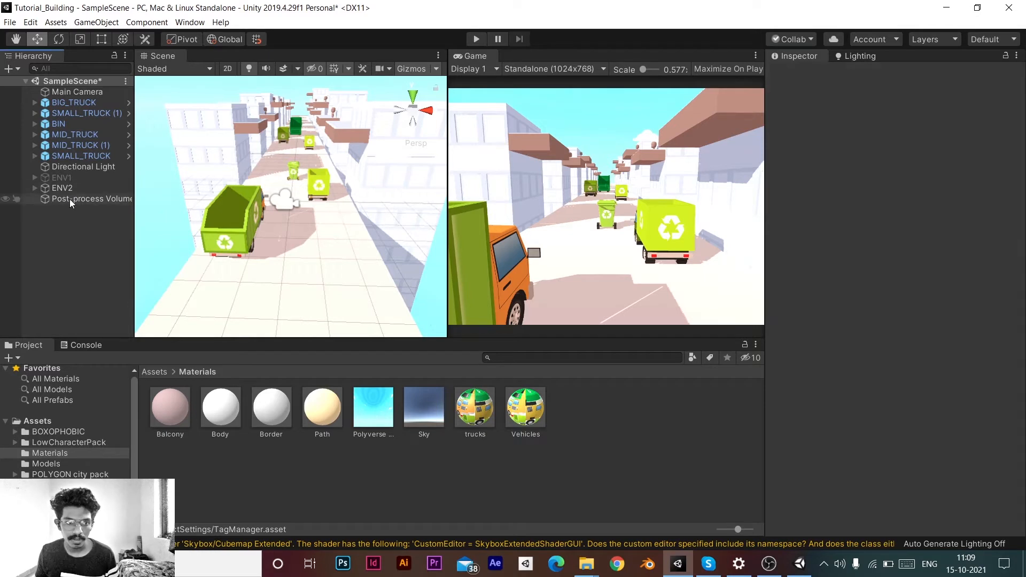
- Assign the Post-process Volume to the Post Processing layer
left_click(69, 199)
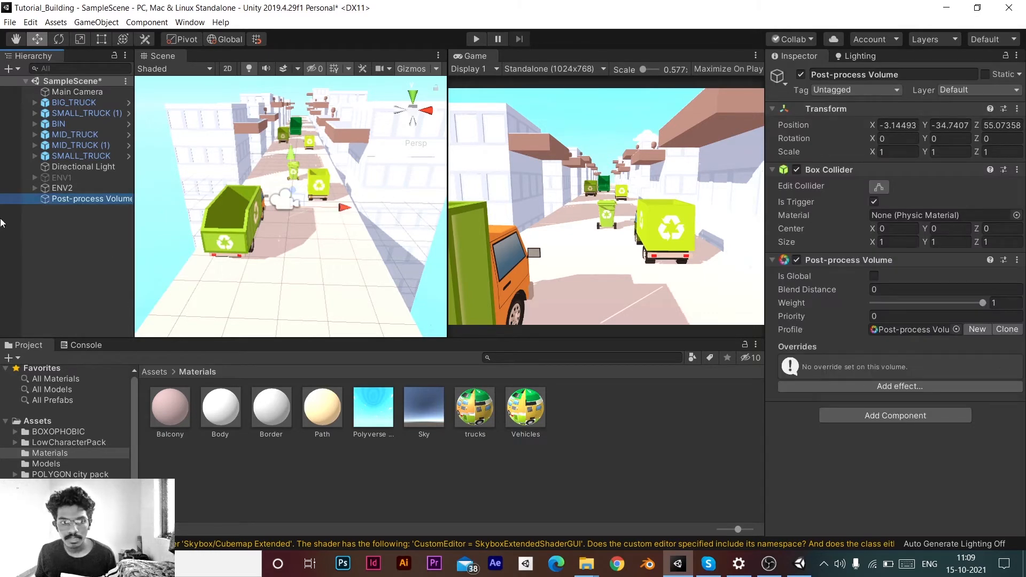
left_click(977, 91)
left_click(966, 167)
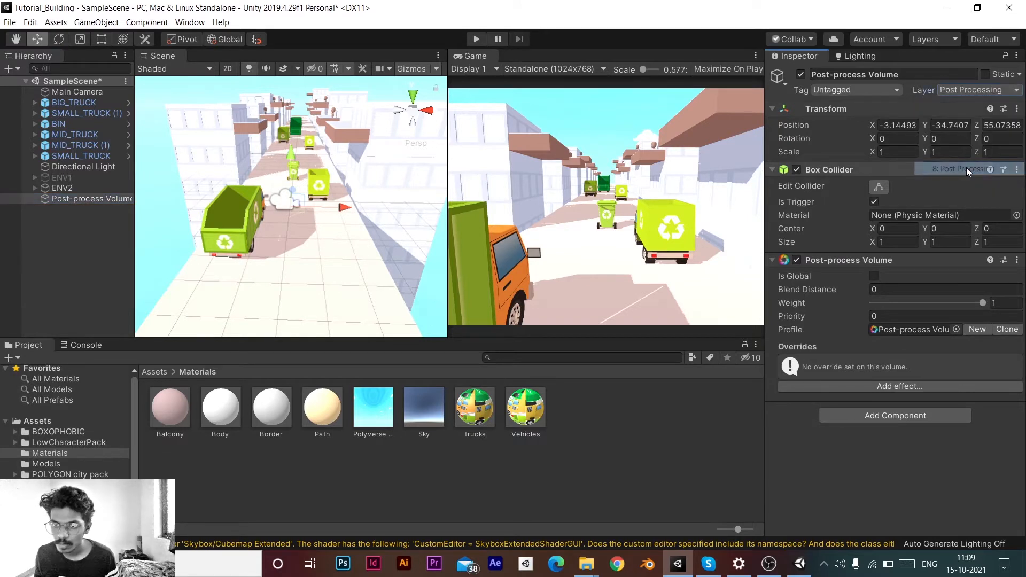
- Add a Post-process Layer component to the Main Camera and set its volume blending layer to Post Processing
left_click(19, 222)
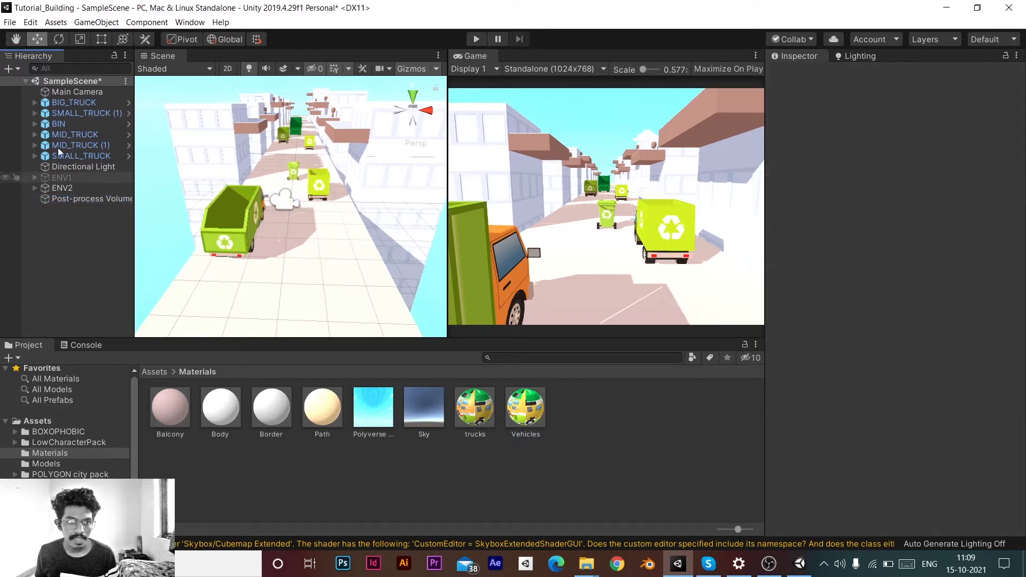
left_click(64, 91)
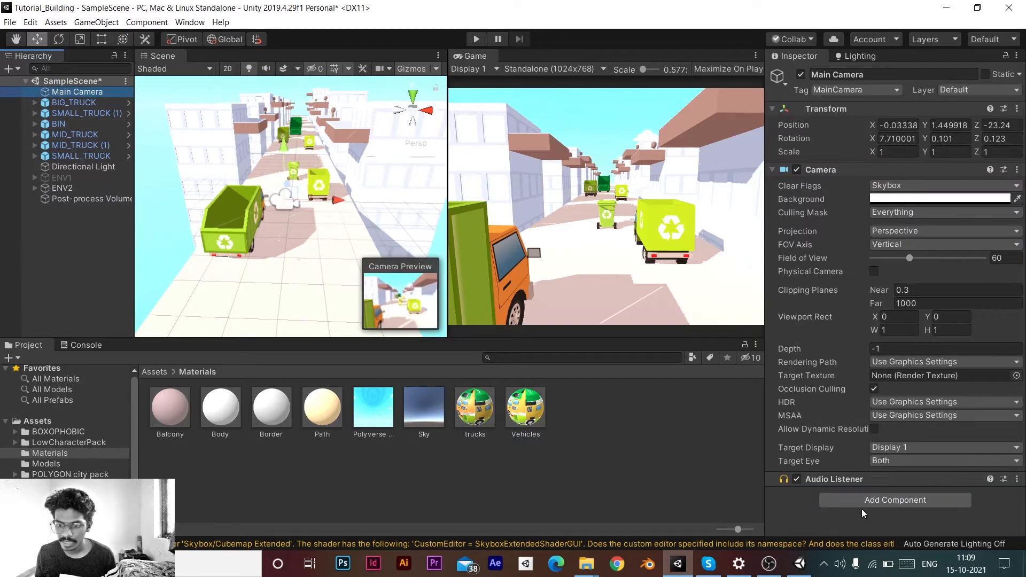
left_click(861, 495)
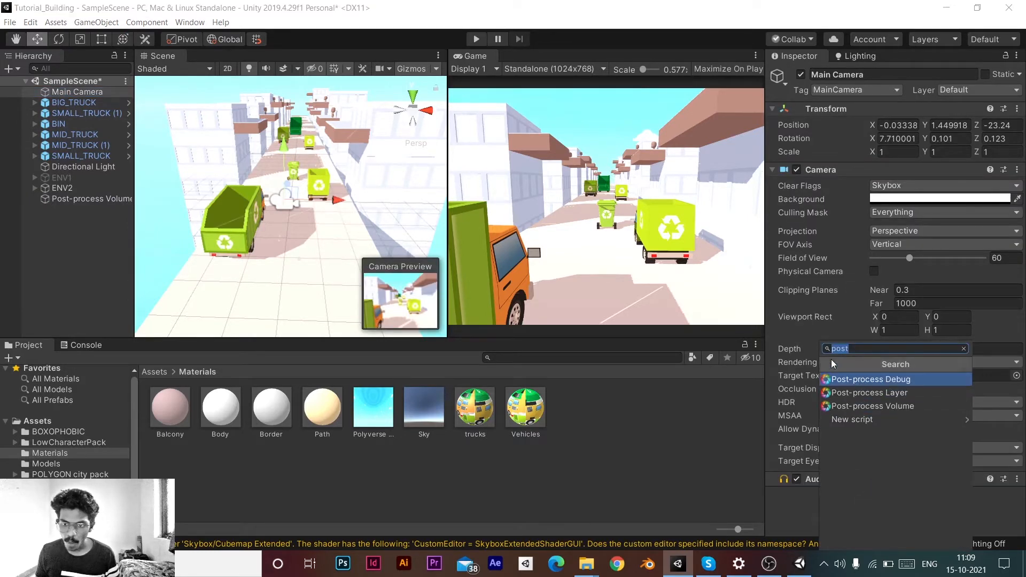
left_click(885, 392)
scroll(899, 363, "down", 5)
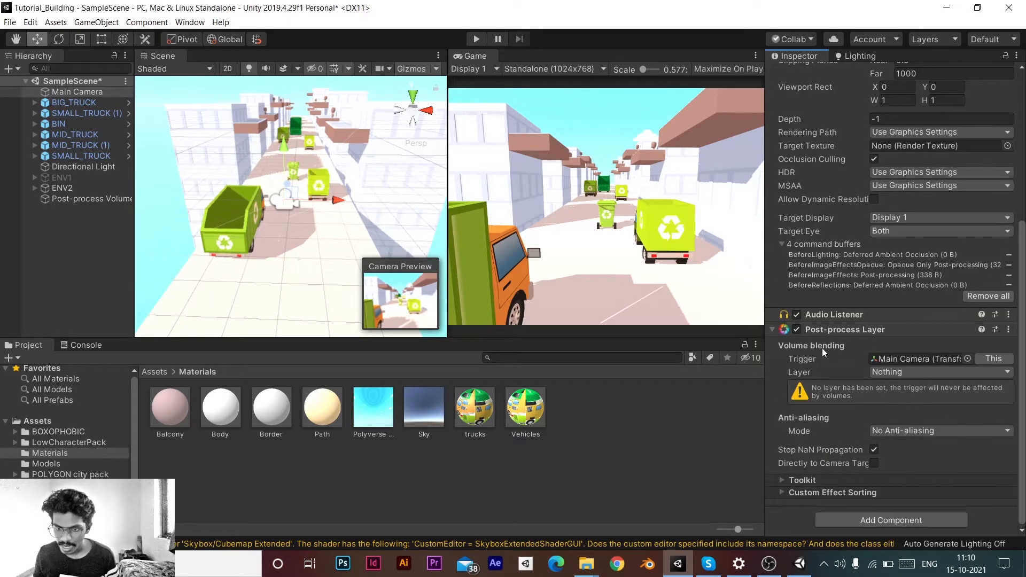
left_click(905, 372)
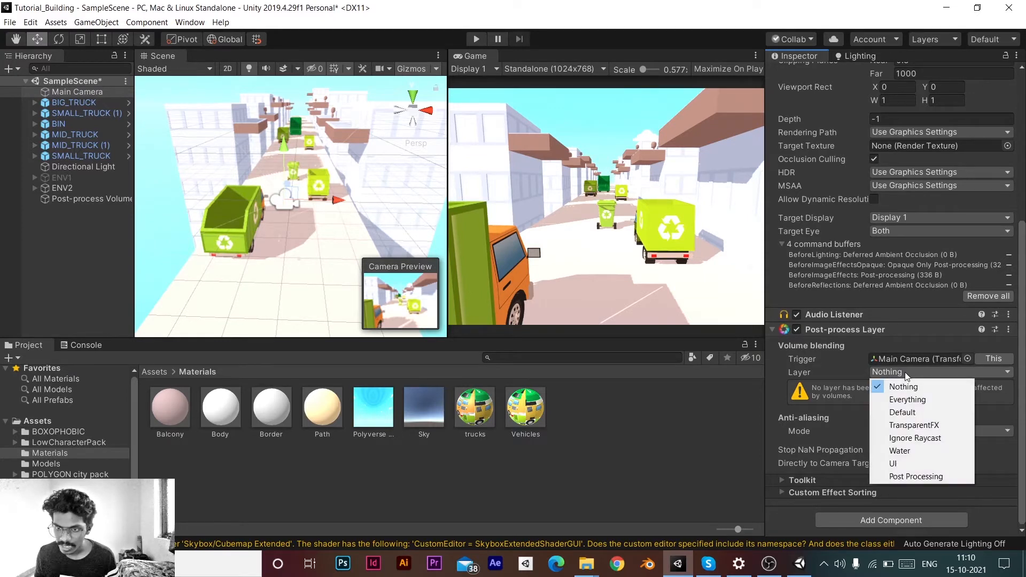
left_click(914, 473)
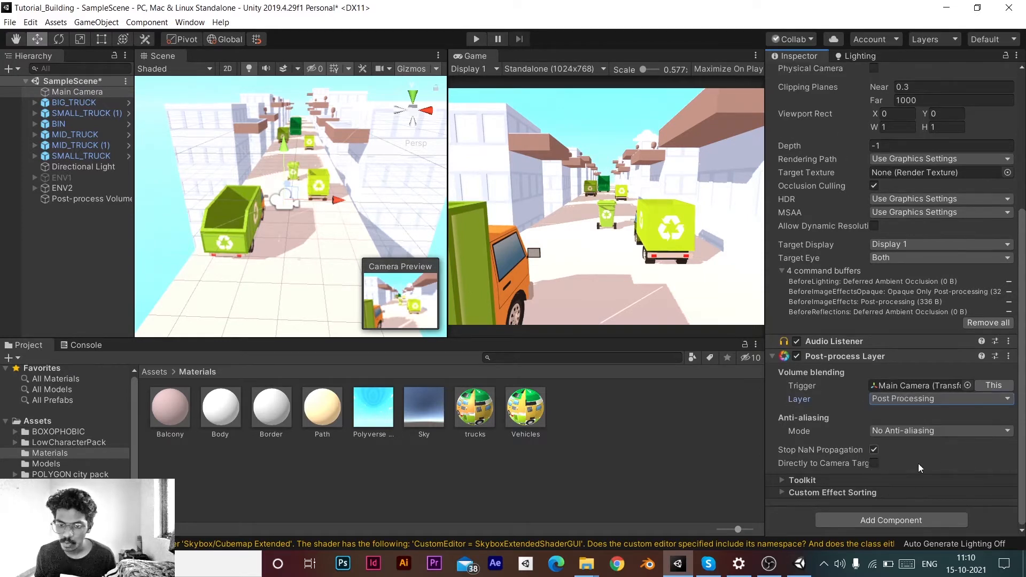
- Make the Post-process Volume global and add an Ambient Occlusion effect to it
left_click(80, 262)
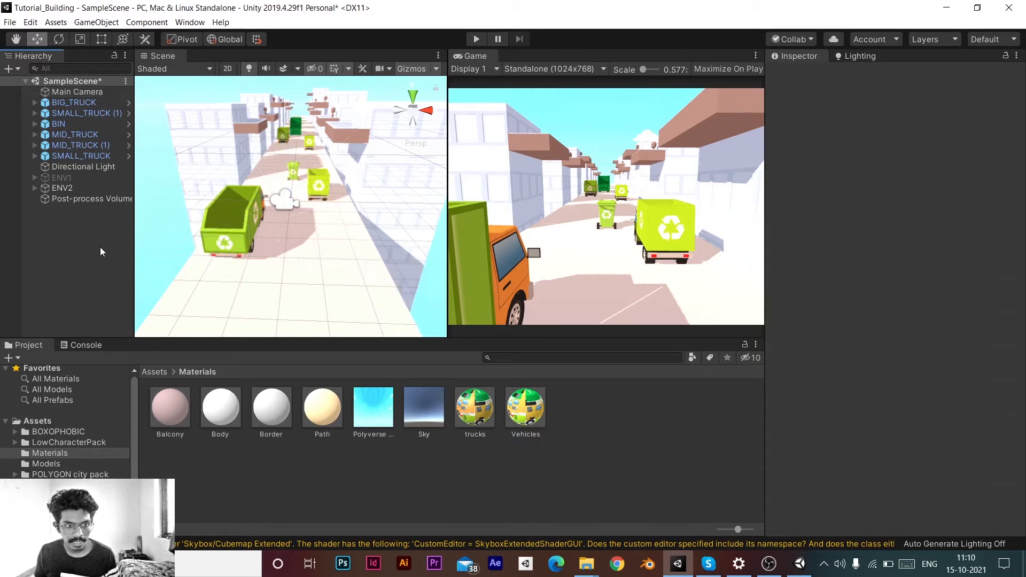
left_click(93, 199)
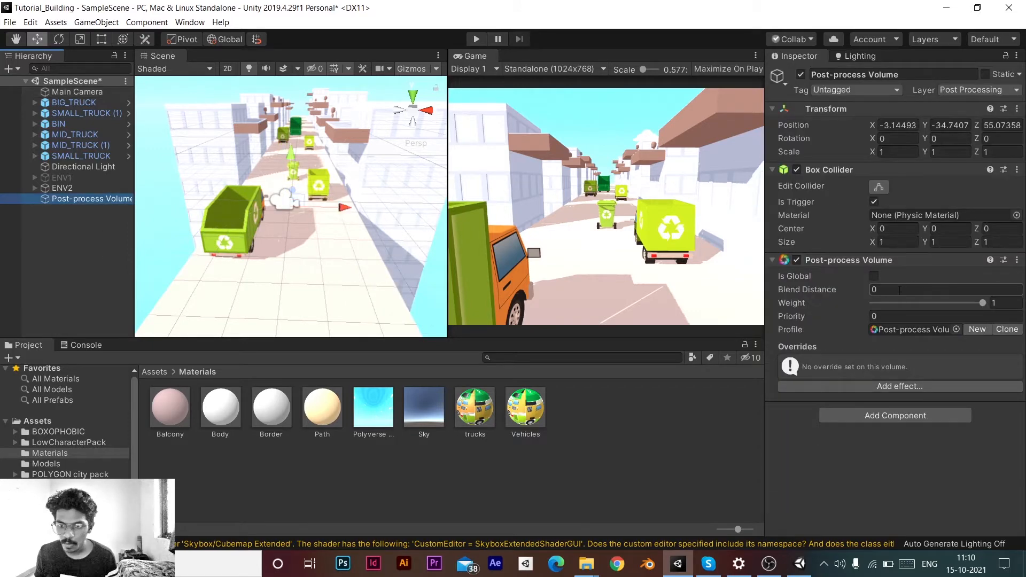
left_click(875, 276)
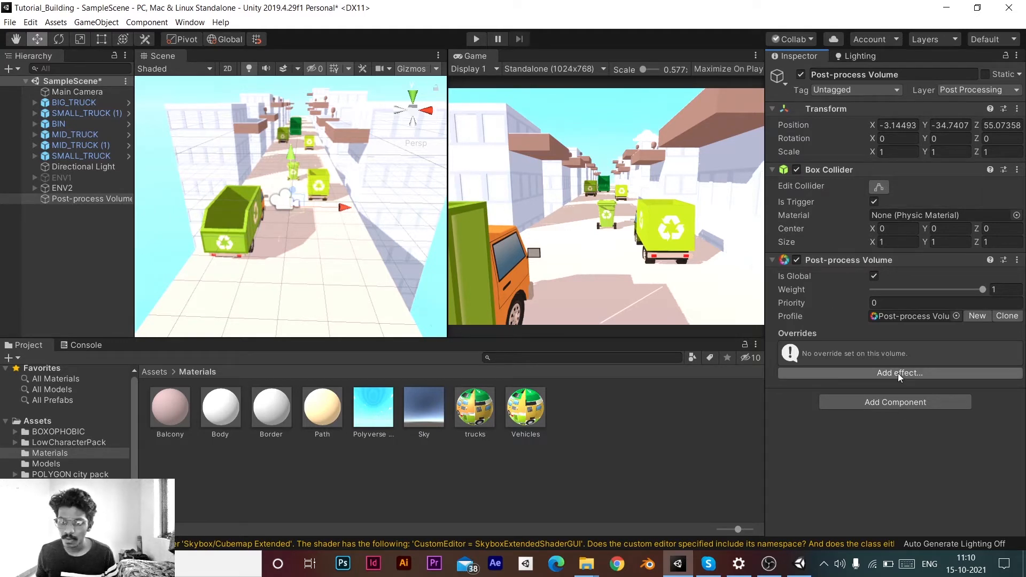
left_click(873, 373)
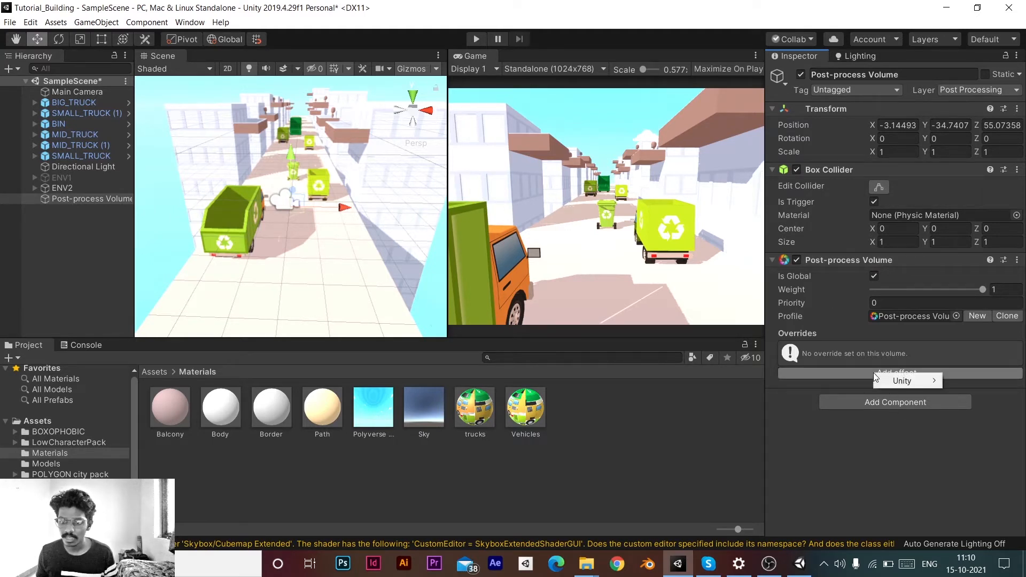
mouse_move(896, 382)
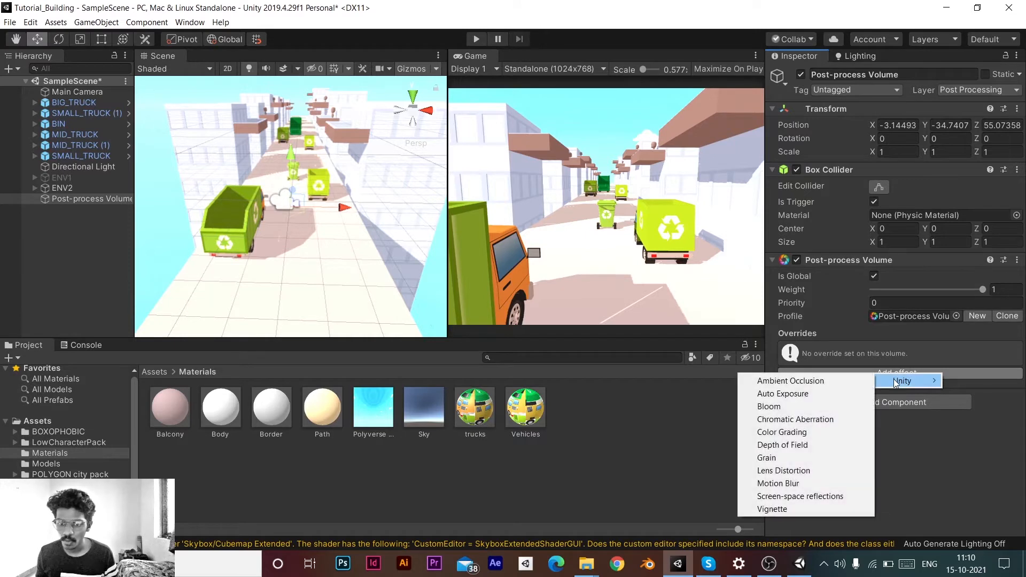
left_click(832, 379)
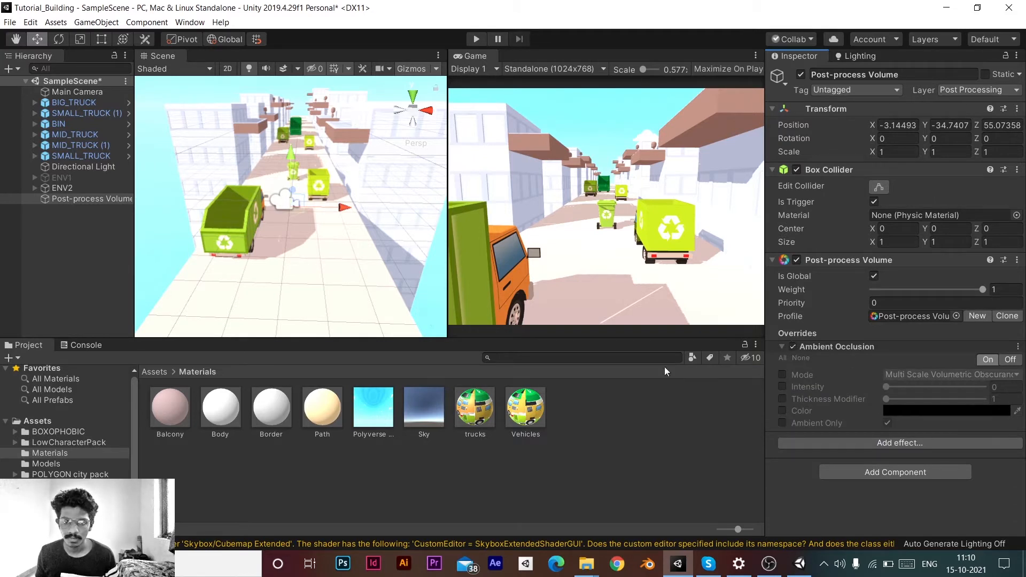
- Enable the Mode, Intensity, Thickness Modifier, Color and Ambient Only overrides of the Ambient Occlusion effect
right_click_drag(340, 178, 306, 158)
key("w")
right_click_drag(306, 157, 293, 132)
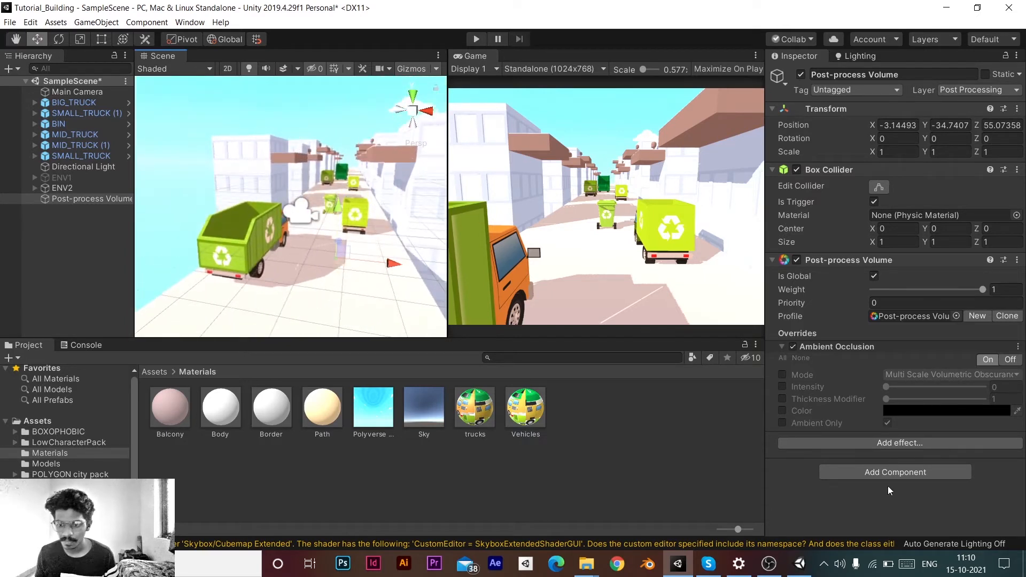
left_click(781, 374)
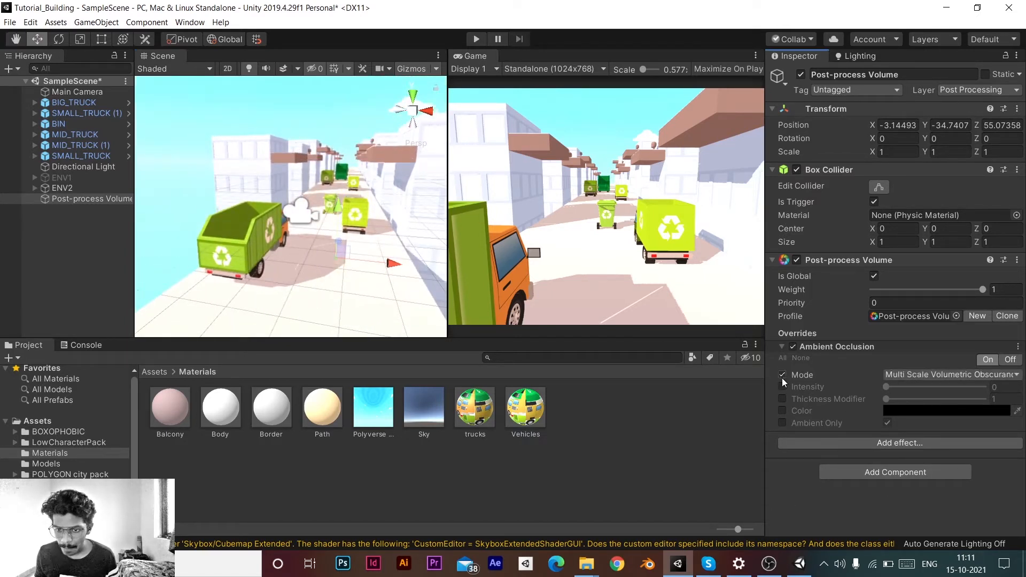
left_click(783, 387)
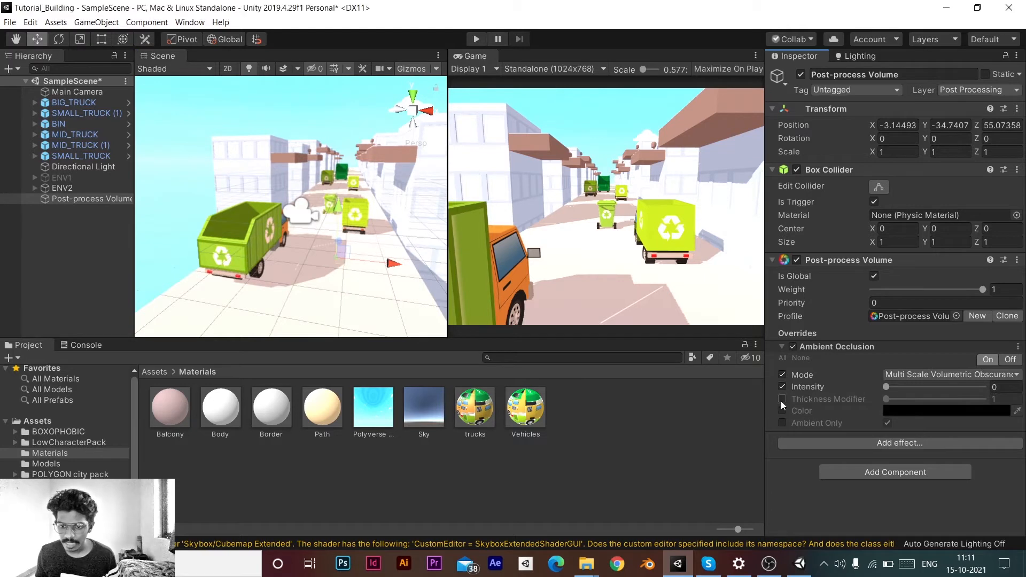
left_click(782, 398)
left_click(782, 422)
left_click(782, 410)
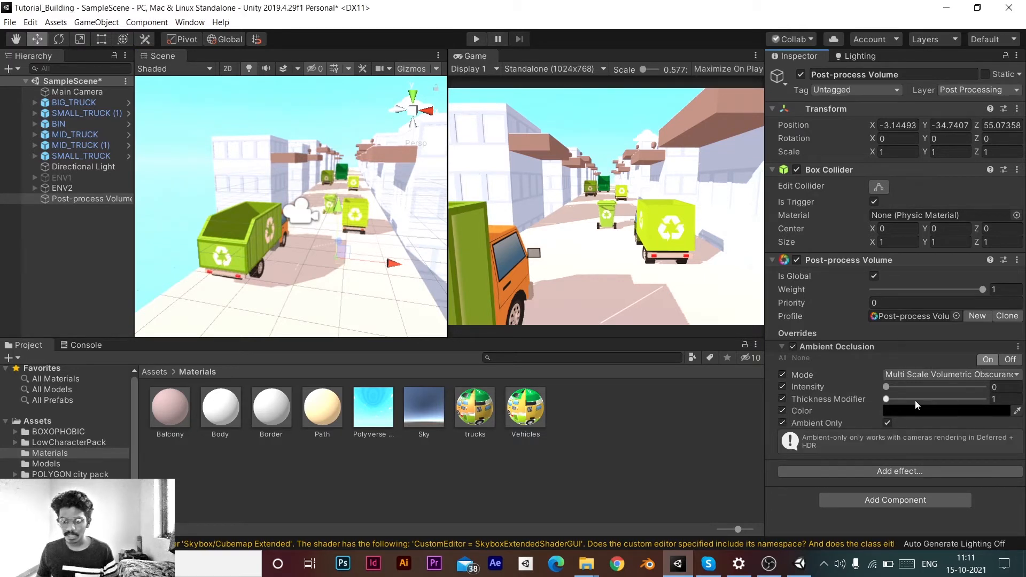
- Try Ambient Occlusion intensities up to 4 and set the intensity to 0.66
left_click_drag(887, 383, 1009, 425)
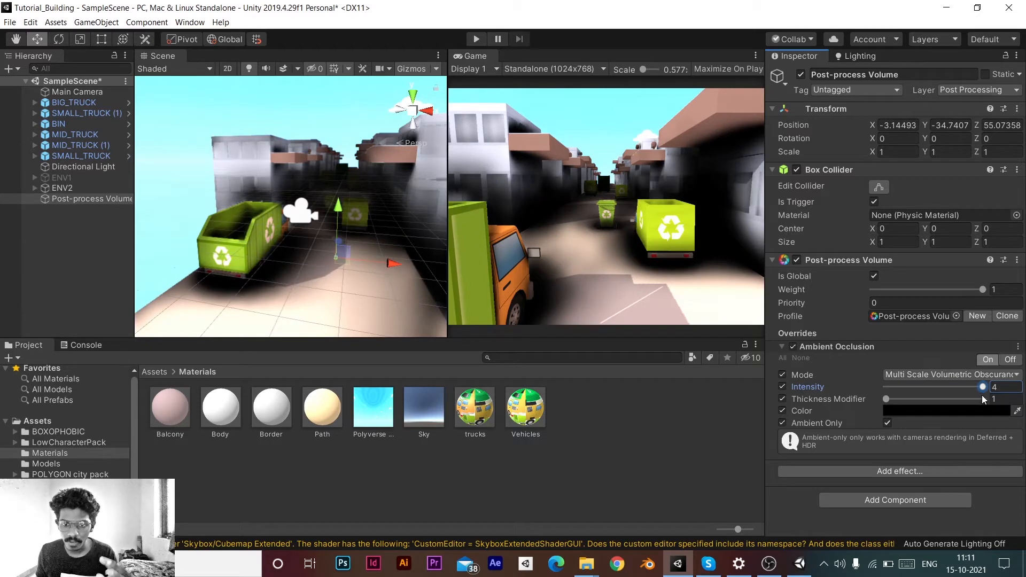
left_click_drag(982, 394, 906, 387)
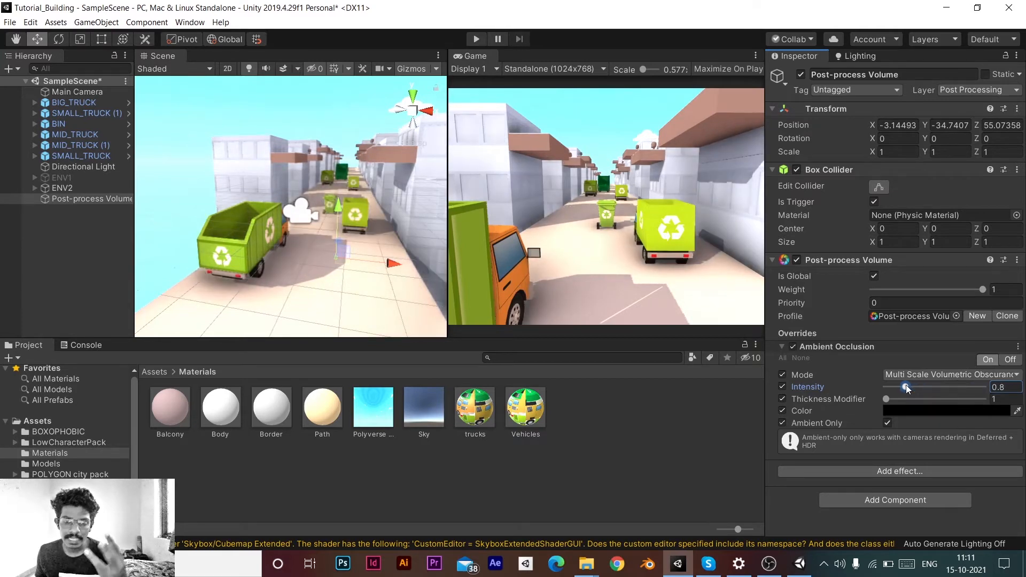
left_click_drag(906, 386, 908, 387)
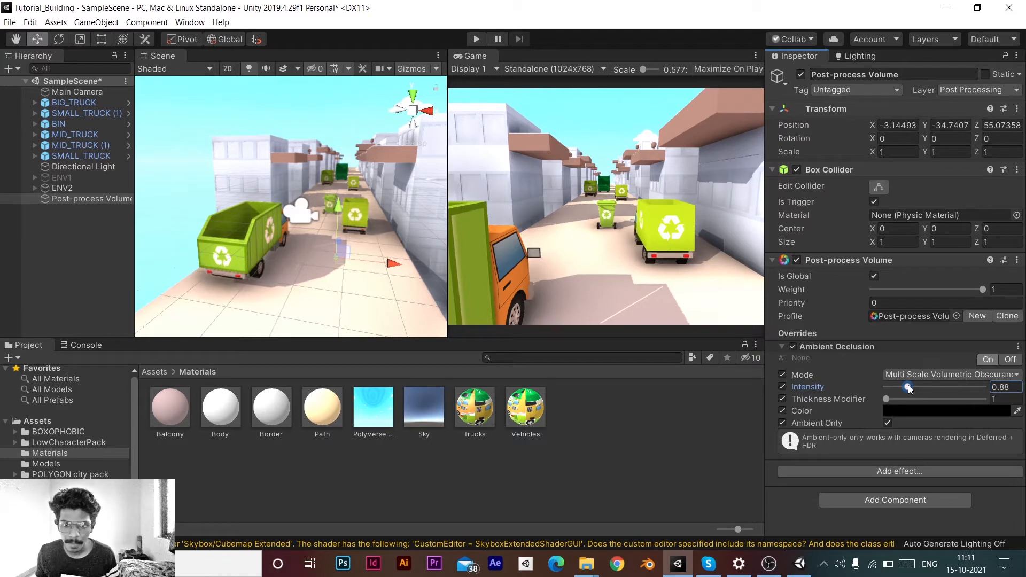
left_click_drag(908, 385, 902, 384)
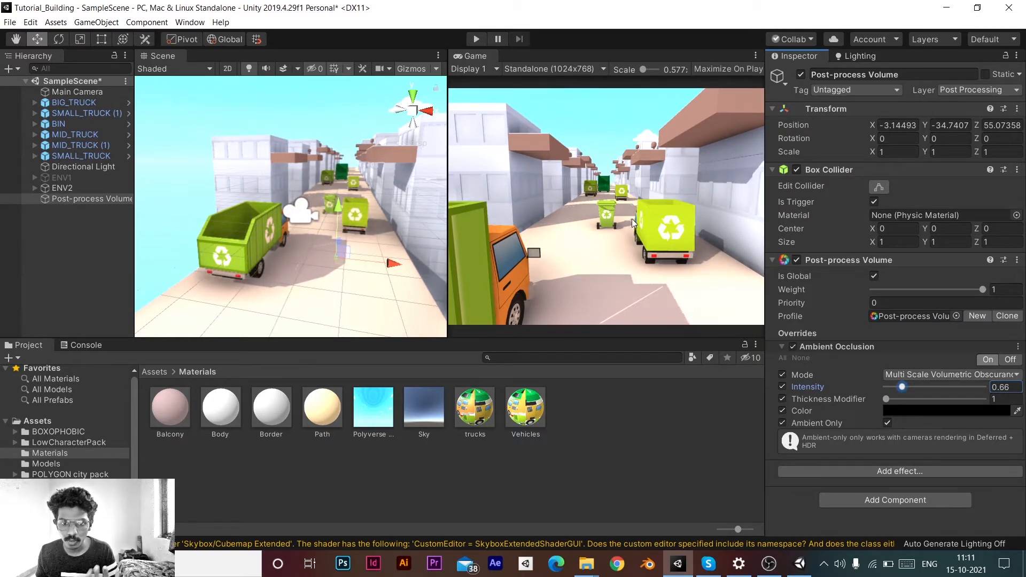
- Add an Auto Exposure effect and enable its Filtering, Minimum, Maximum, Exposure Compensation, Type and Speed Up overrides
left_click(870, 472)
mouse_move(909, 478)
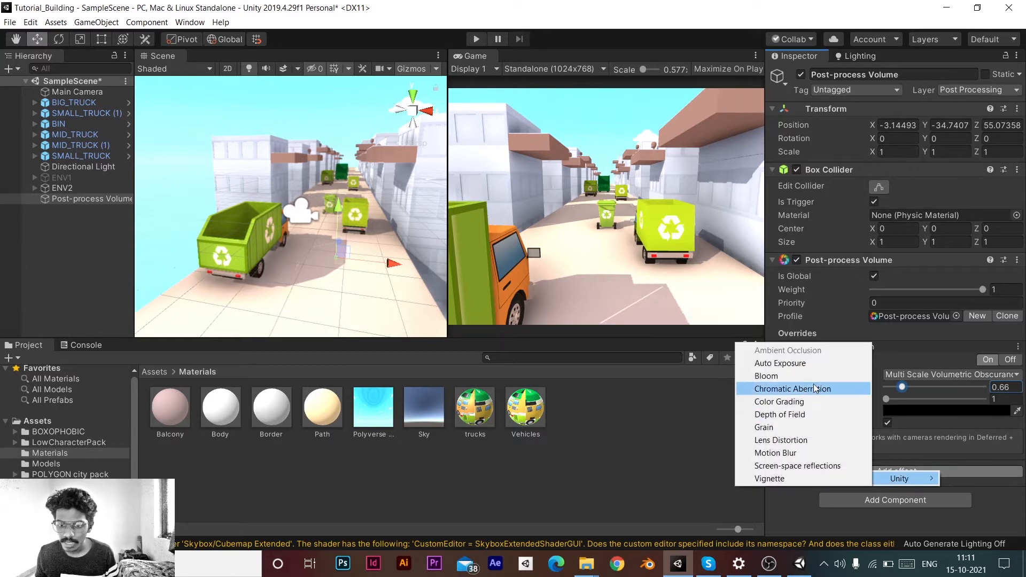
left_click(774, 364)
left_click(838, 463)
scroll(851, 450, "down", 5)
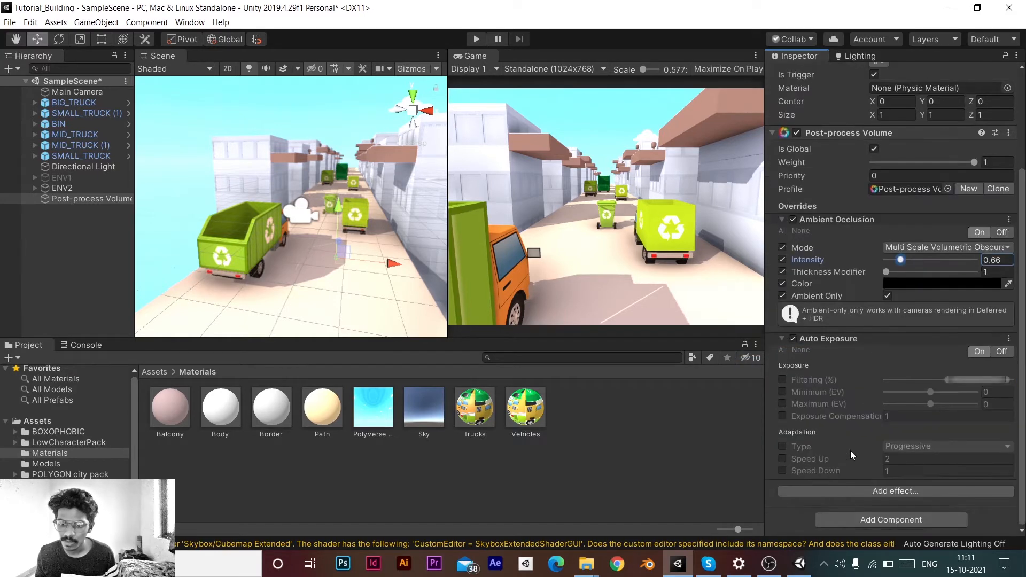
left_click(781, 380)
left_click(782, 392)
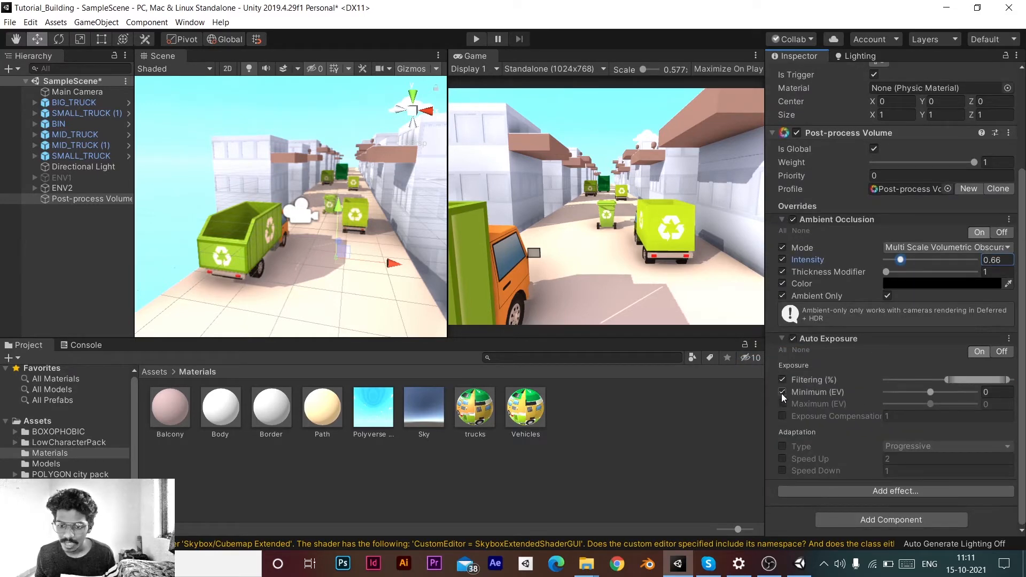
left_click(782, 404)
left_click(782, 416)
left_click(781, 446)
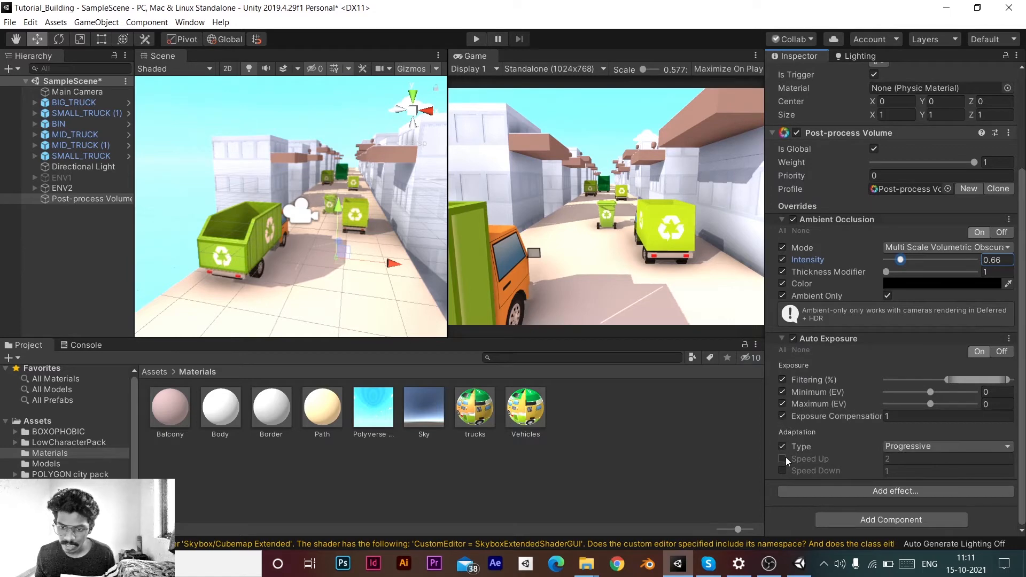
left_click(781, 459)
- Try Auto Exposure with a minimum of -1.8 EV and a maximum of 4.8 EV, and switch the effect off
left_click_drag(930, 394, 921, 395)
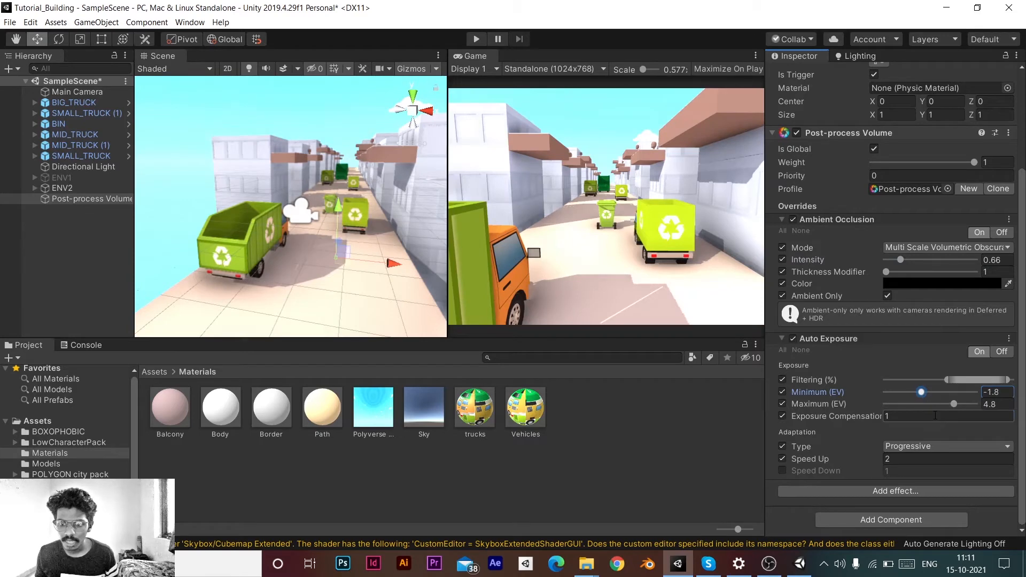
left_click(792, 339)
- Add a Bloom effect to the volume and enable its Intensity, Threshold, Soft Knee and Clamp overrides
left_click(860, 490)
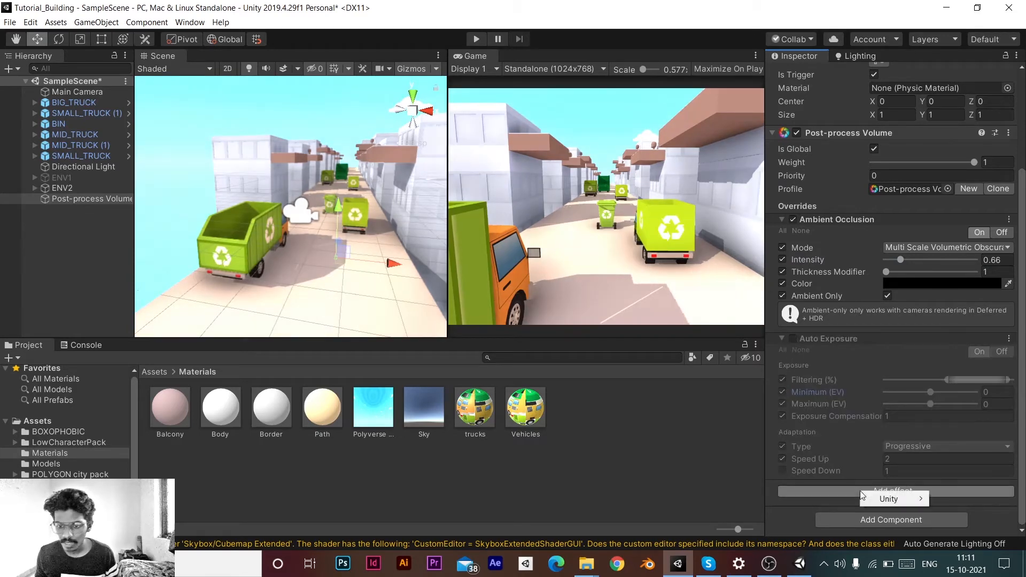
mouse_move(898, 498)
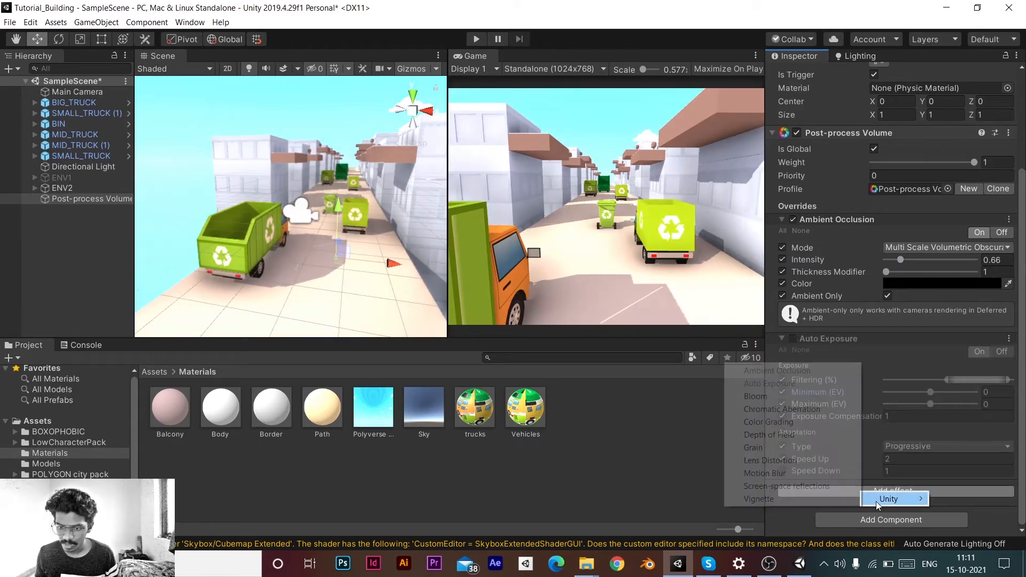
left_click(765, 398)
scroll(826, 374, "down", 5)
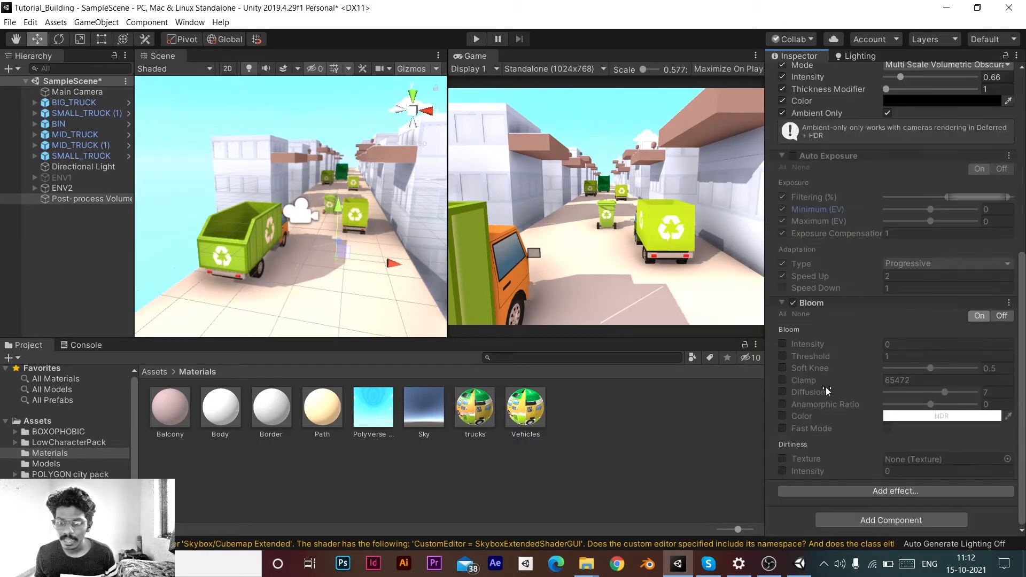
left_click(781, 344)
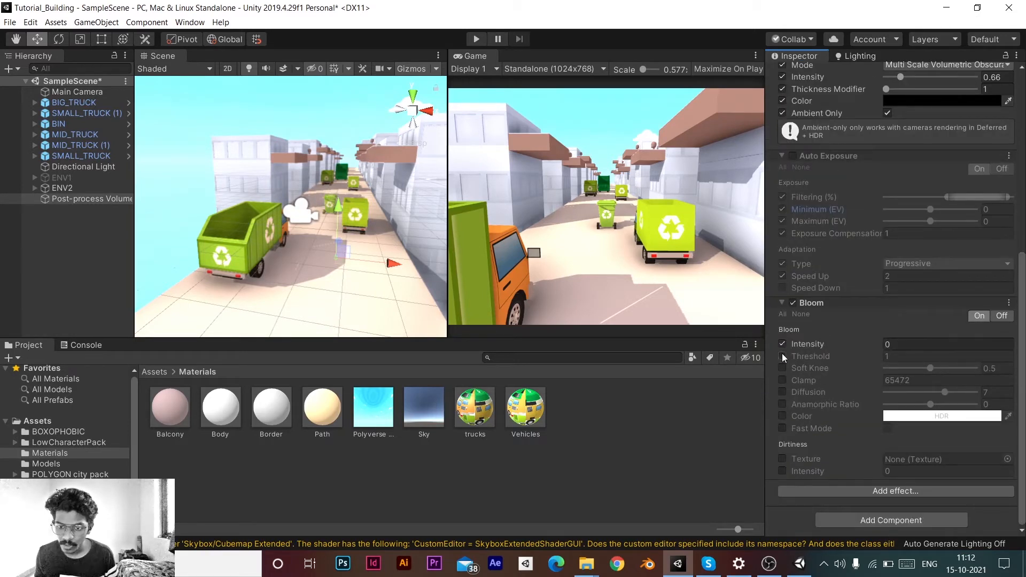
left_click(781, 355)
left_click(781, 369)
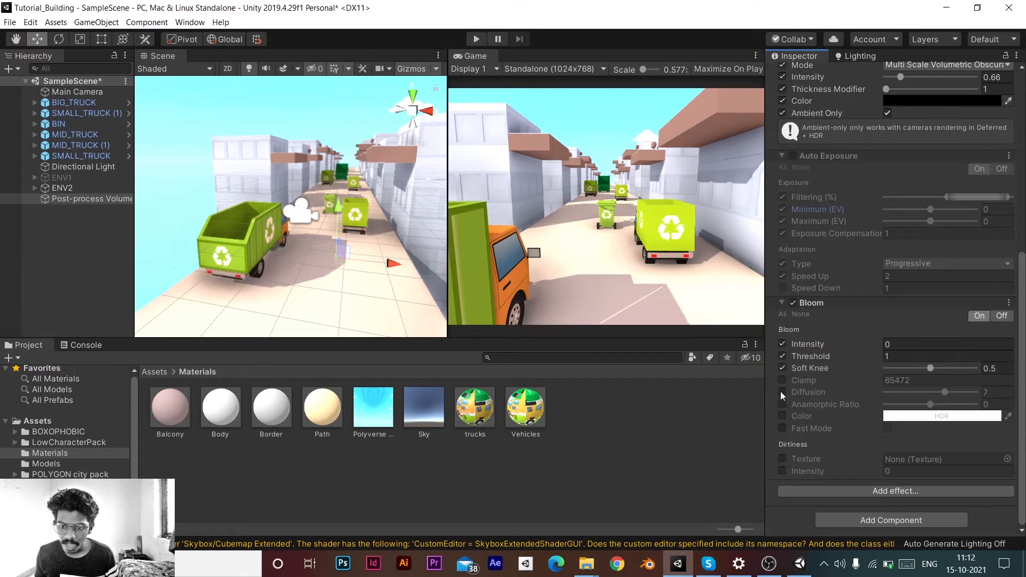
left_click(783, 380)
mouse_move(791, 409)
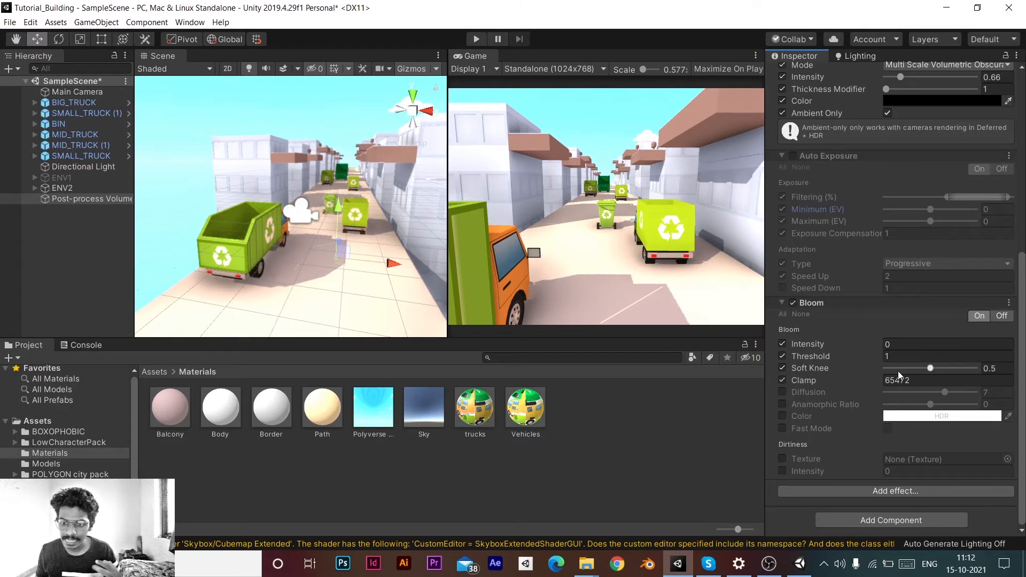
- Try Bloom intensities of 0.88, 12.99 and 0.27, and set the intensity to 1.27
left_click_drag(861, 347, 896, 356)
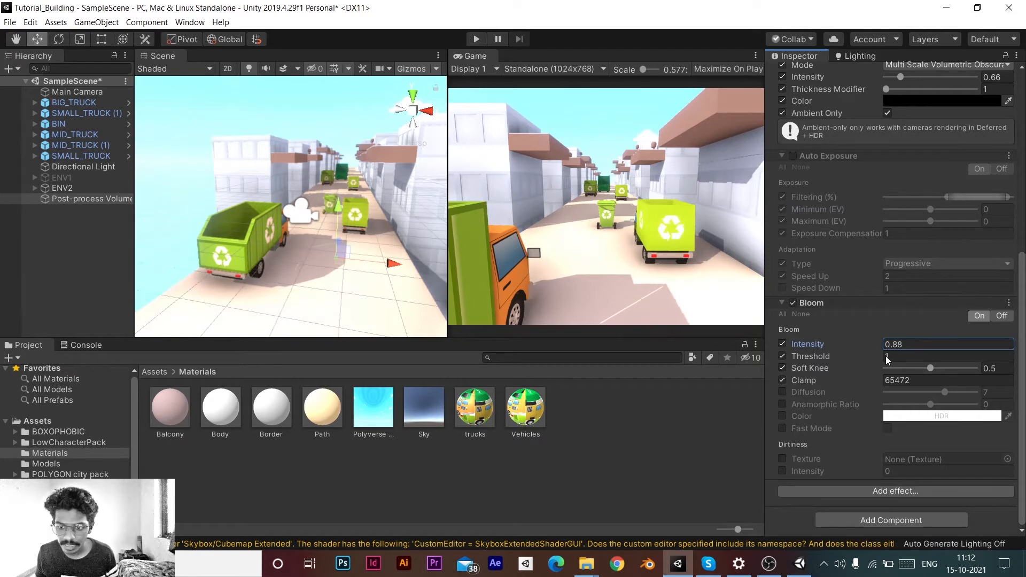
left_click_drag(877, 353, 329, 397)
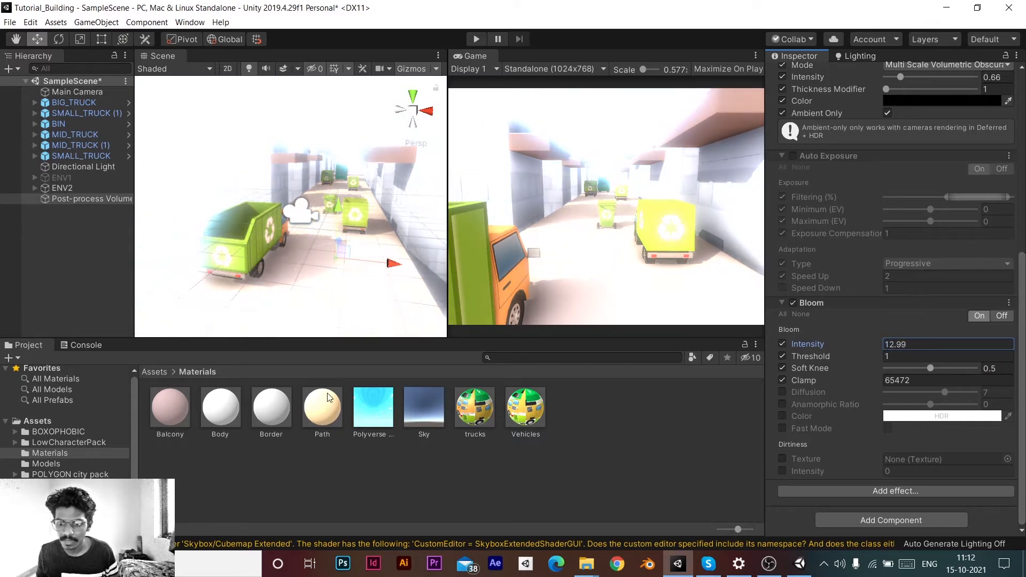
left_click(933, 344)
type("0.27")
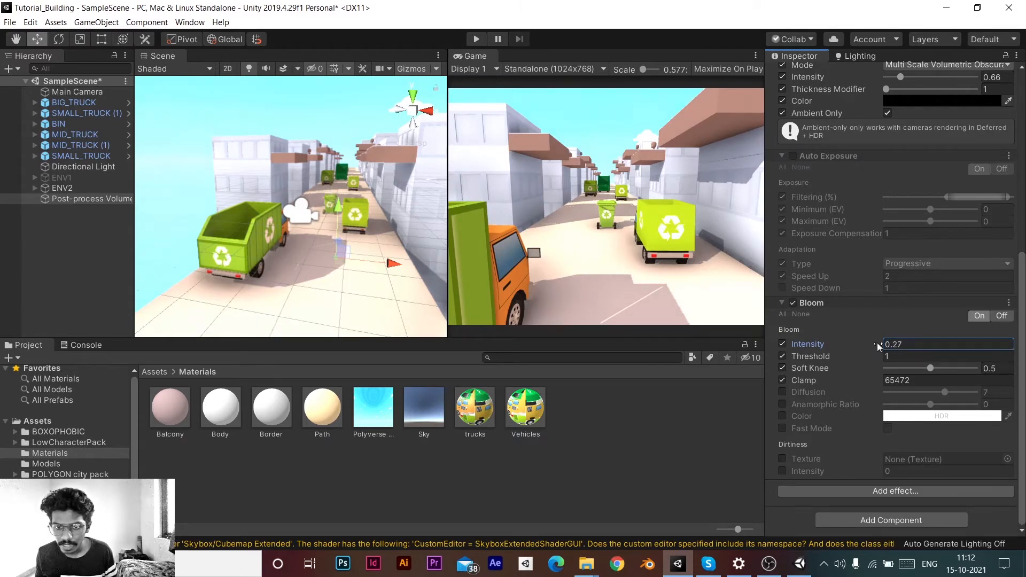
left_click_drag(877, 345, 900, 353)
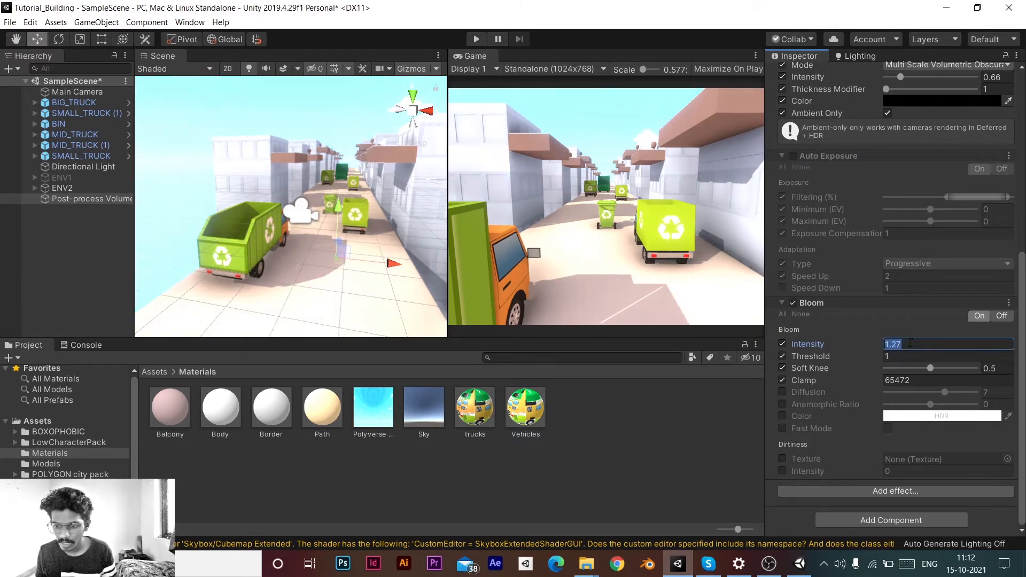
- Set the Bloom intensity to 0.1 and add a Chromatic Aberration effect to the post-process volume
type("0.1")
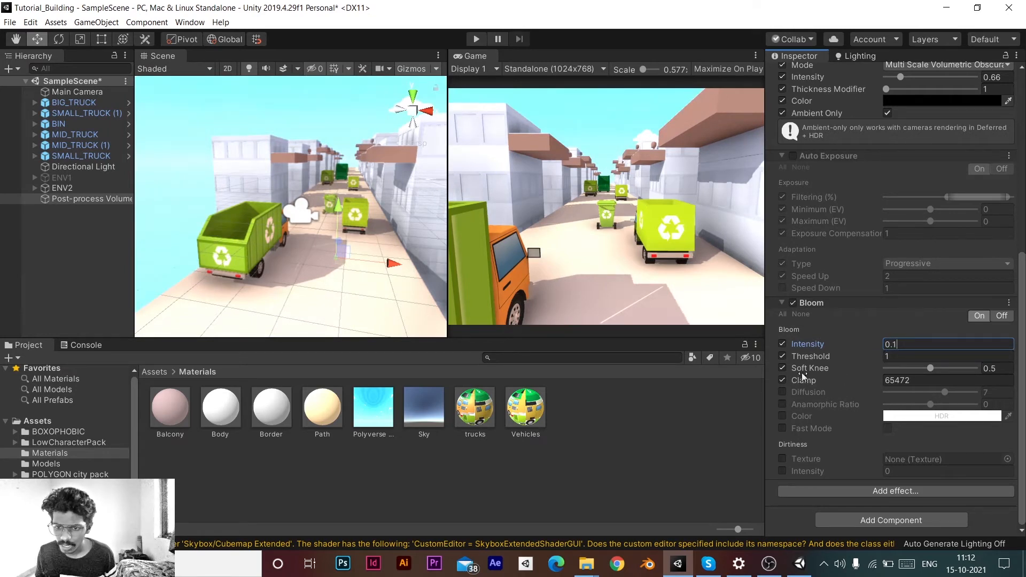
left_click(839, 493)
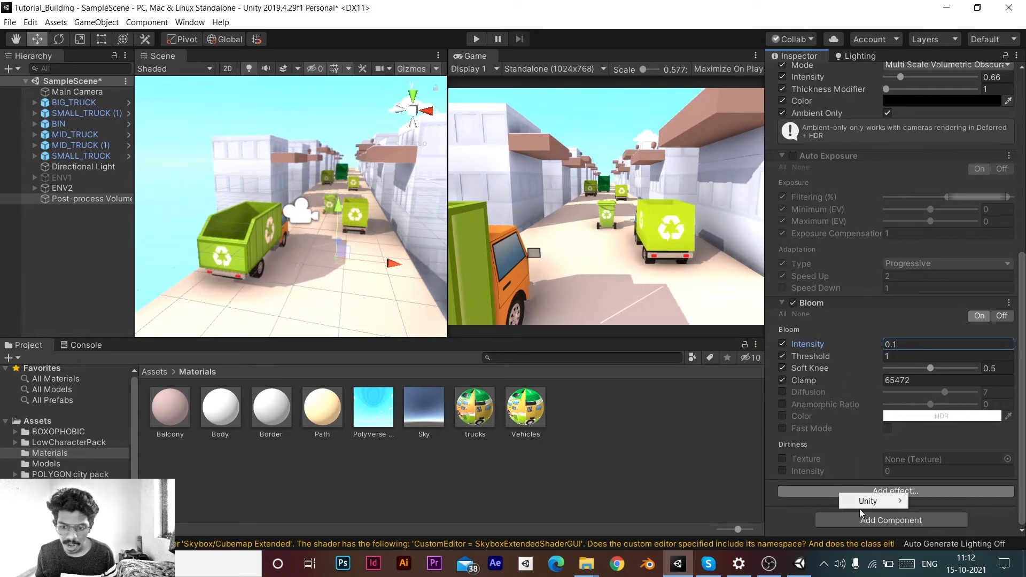
left_click(857, 496)
mouse_move(861, 504)
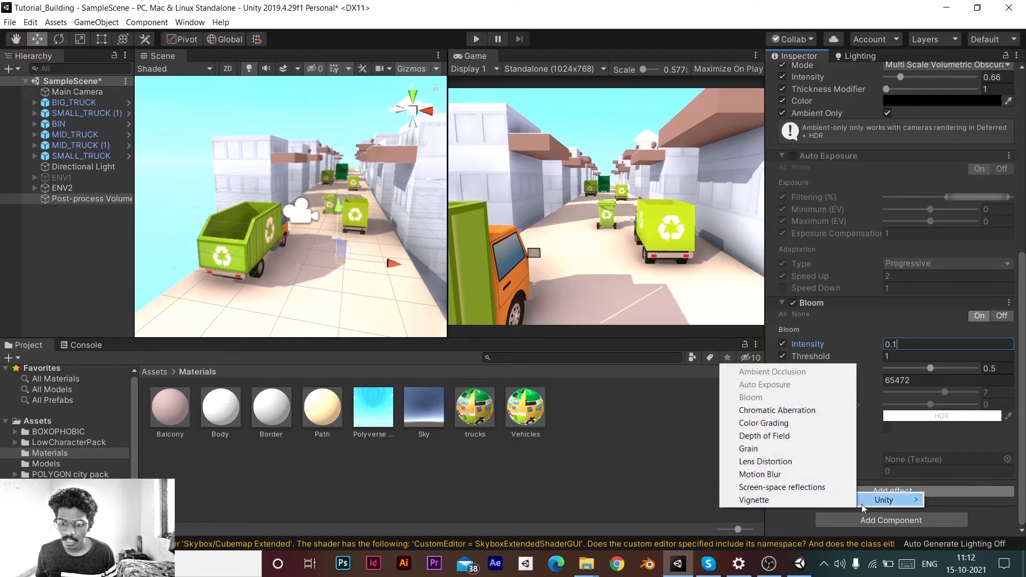
left_click(765, 410)
scroll(785, 396, "down", 3)
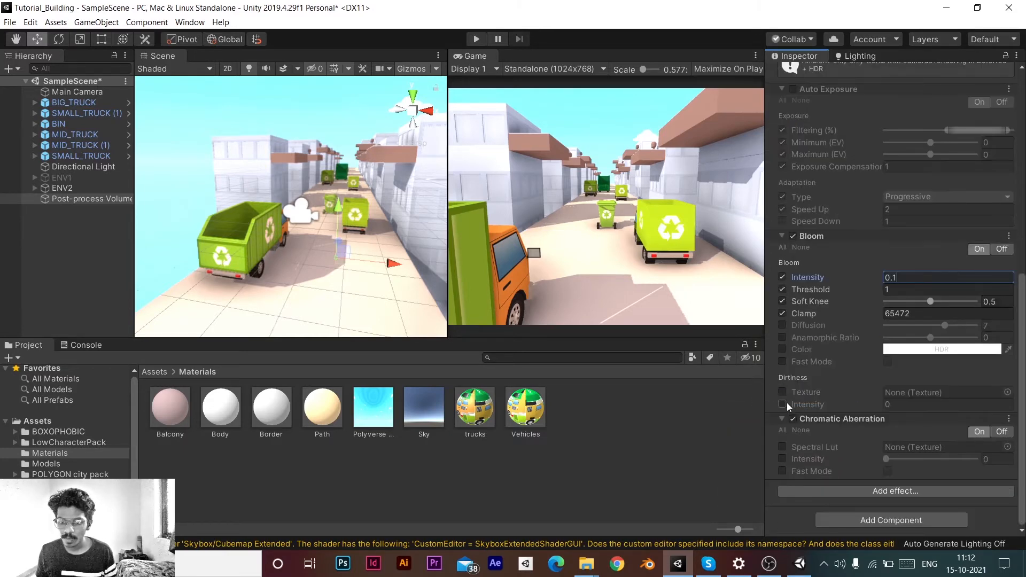
- Enable the Chromatic Aberration's Spectral Lut, Intensity and Fast Mode overrides, and try intensities of 0.189, 1, 0 and 0.977
left_click(783, 446)
left_click(782, 459)
left_click(783, 470)
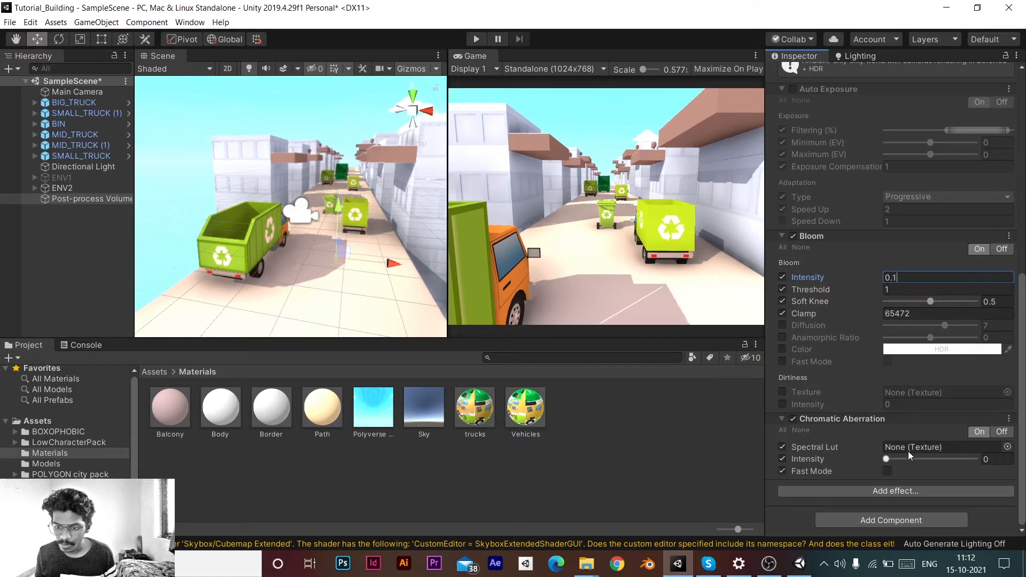
mouse_move(889, 460)
left_mouse_down()
mouse_move(922, 460)
mouse_move(877, 467)
mouse_move(929, 464)
mouse_move(876, 463)
mouse_move(905, 464)
left_mouse_up()
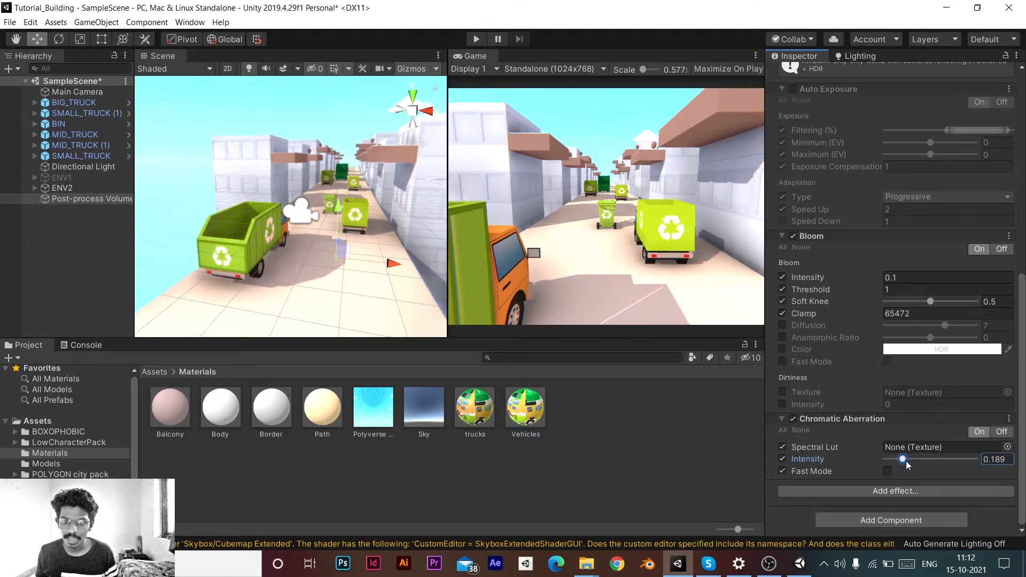
left_click_drag(906, 461, 973, 447)
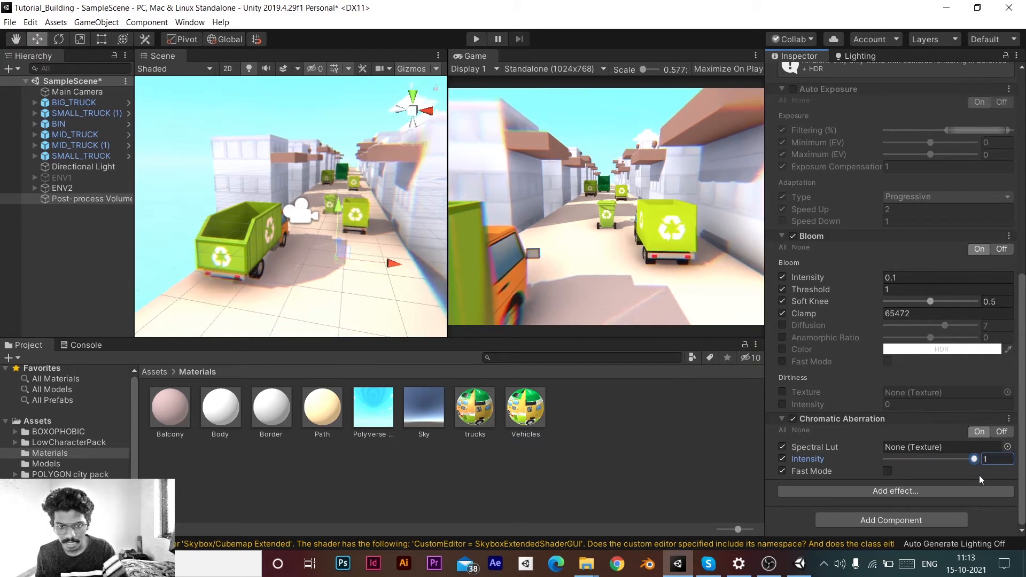
left_click_drag(978, 460, 671, 402)
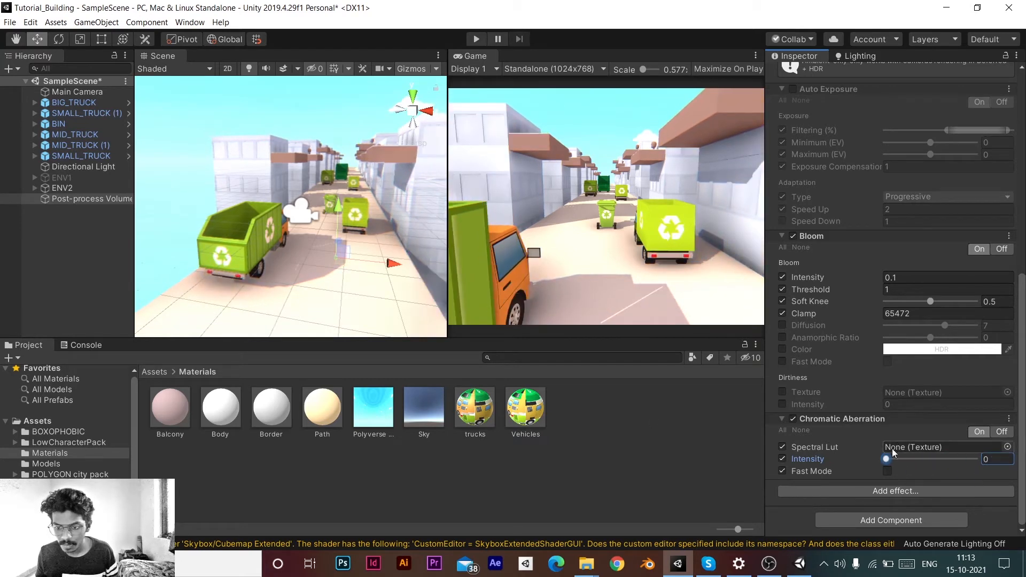
left_click_drag(895, 479, 971, 474)
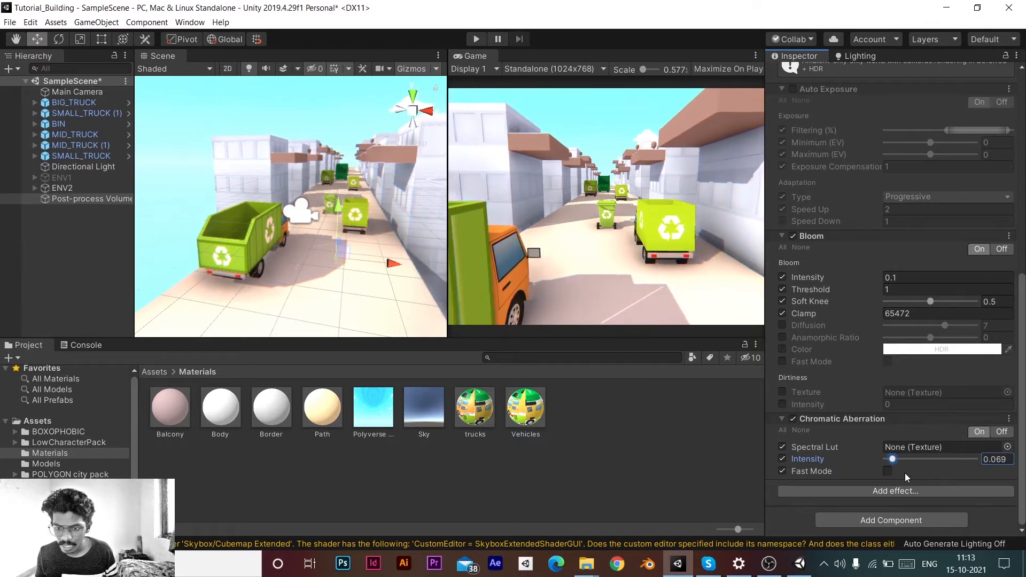
- Turn on Fast Mode for the Chromatic Aberration, set its intensity to 0 and switch the effect off
left_click(886, 471)
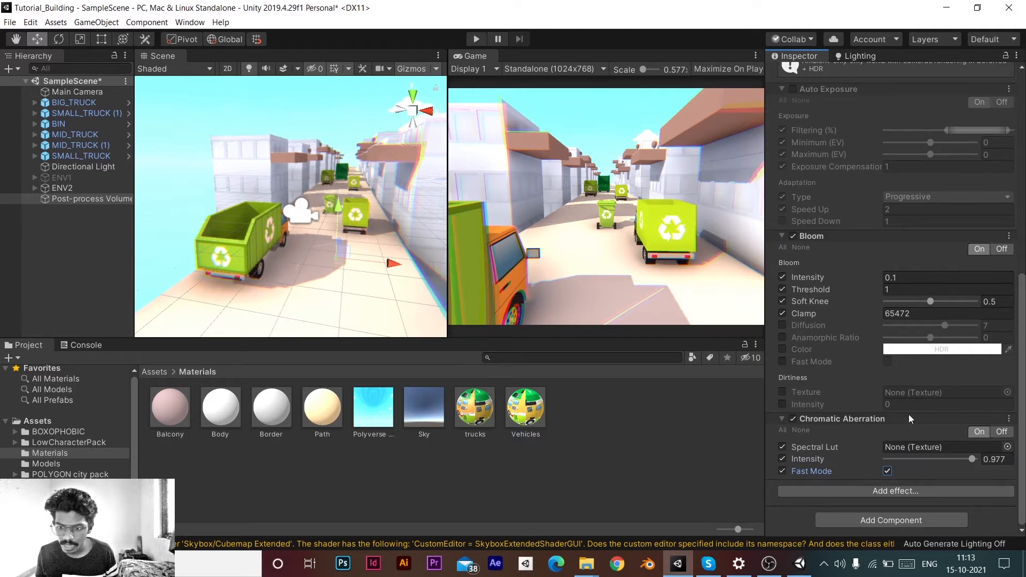
left_click_drag(957, 463, 825, 470)
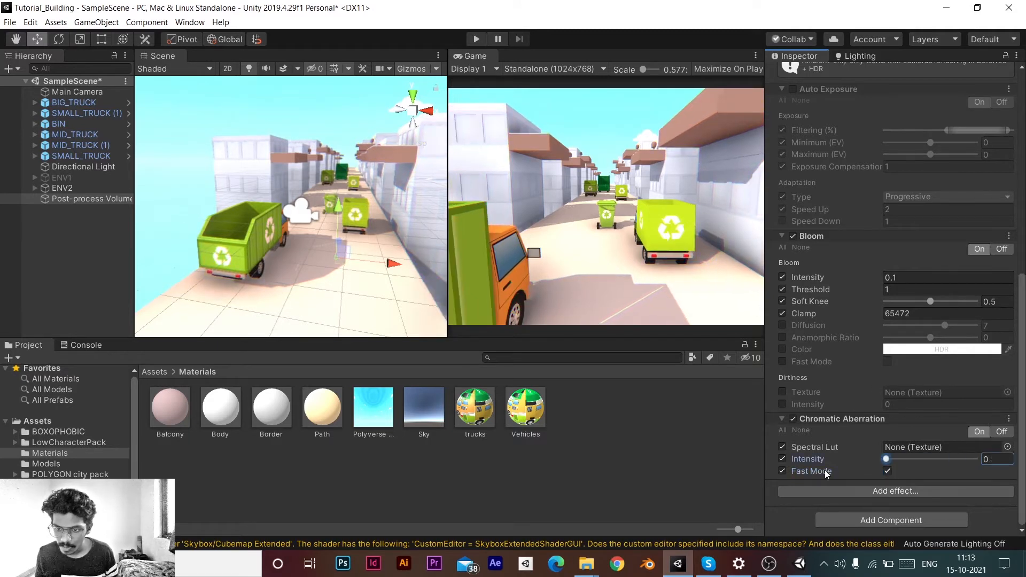
left_click(791, 419)
- Add a Color Grading effect and enable its tonemapping Mode, Temperature, Tint, Post-exposure and Color Filter overrides
left_click(869, 491)
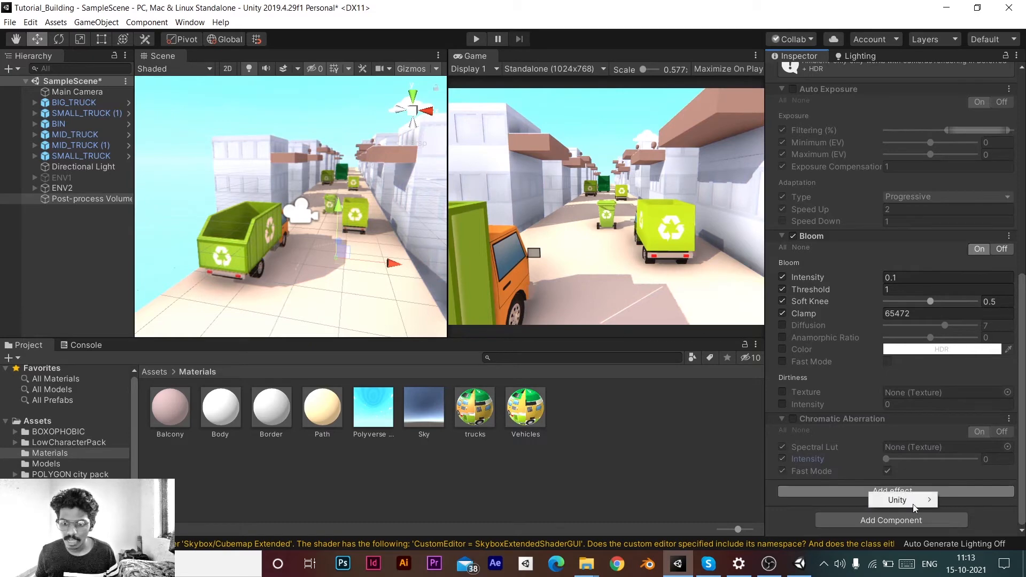
mouse_move(914, 505)
left_click(786, 421)
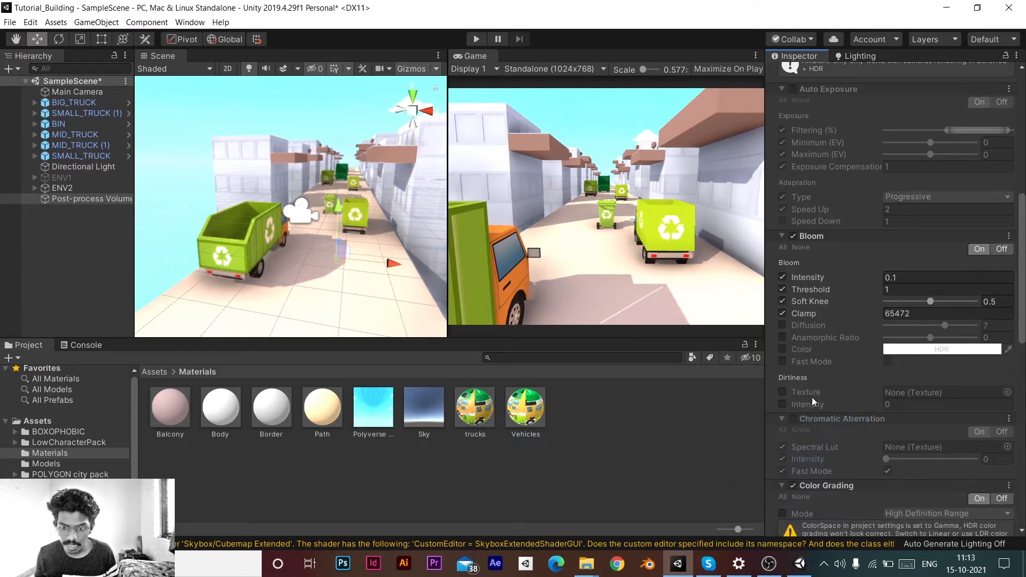
scroll(816, 411, "down", 8)
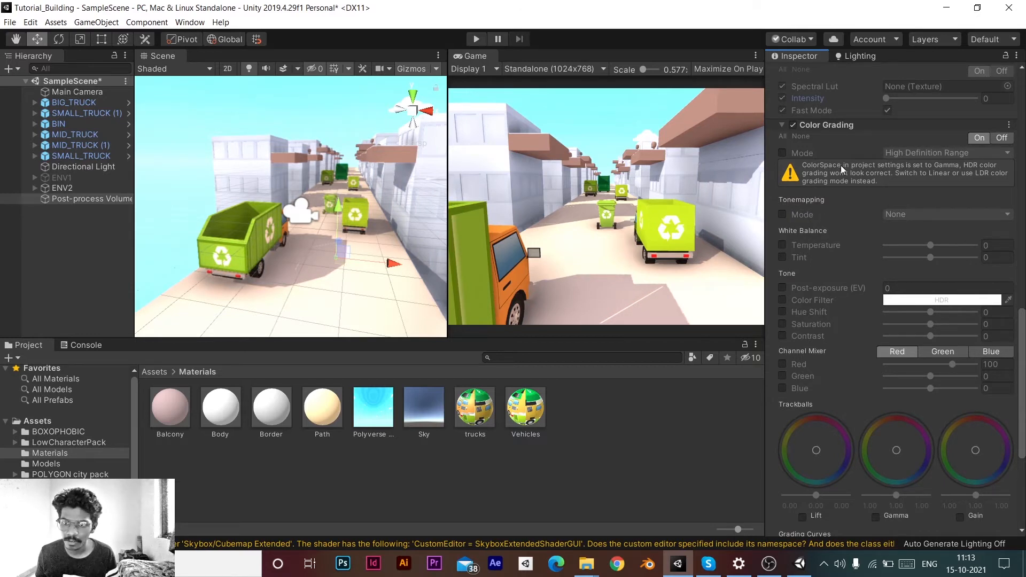
left_click(782, 214)
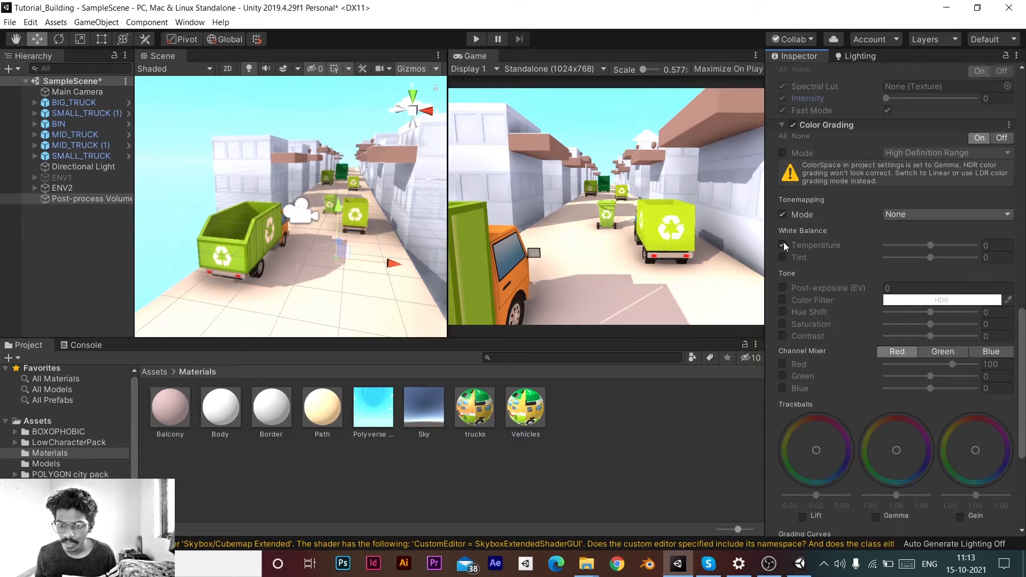
left_click(782, 246)
left_click(783, 258)
left_click(782, 288)
left_click(782, 301)
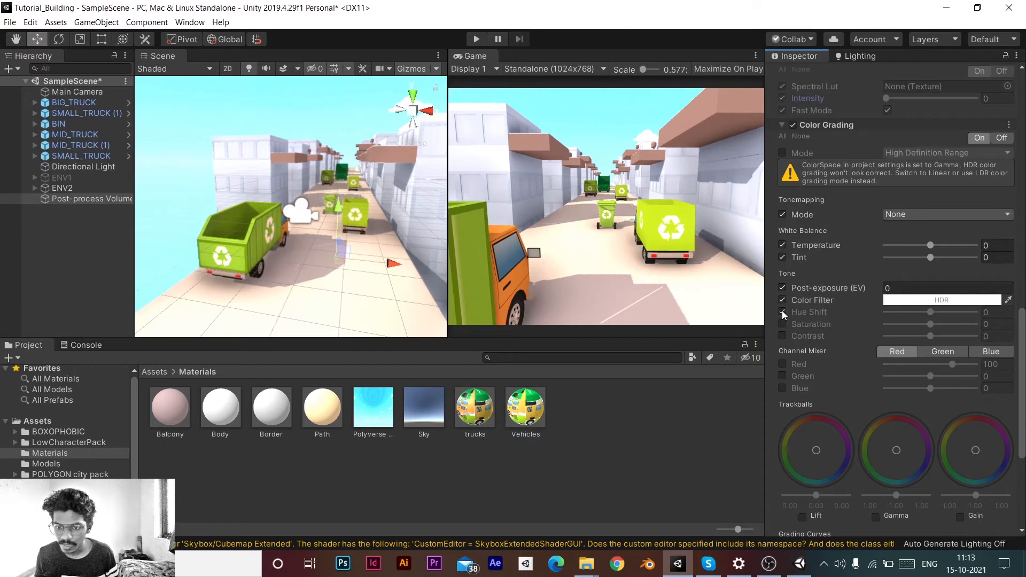
- Enable the Color Grading overrides for Hue Shift, Saturation, Contrast, the Red, Green and Blue channel mixer, and the Lift, Gamma and Gain trackballs
left_click(782, 324)
left_click(782, 336)
left_click(782, 364)
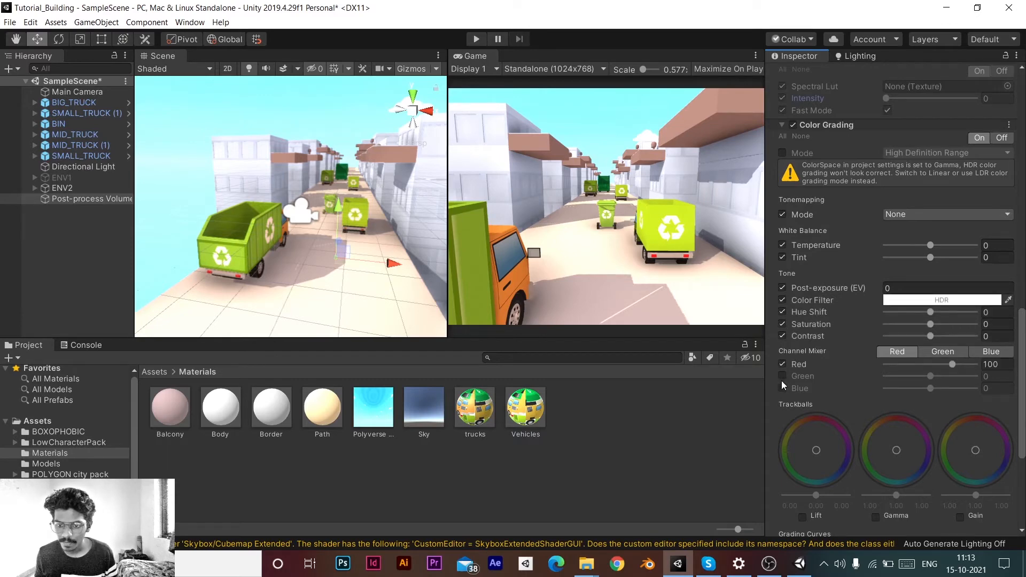
left_click(782, 387)
left_click(782, 376)
scroll(815, 415, "down", 5)
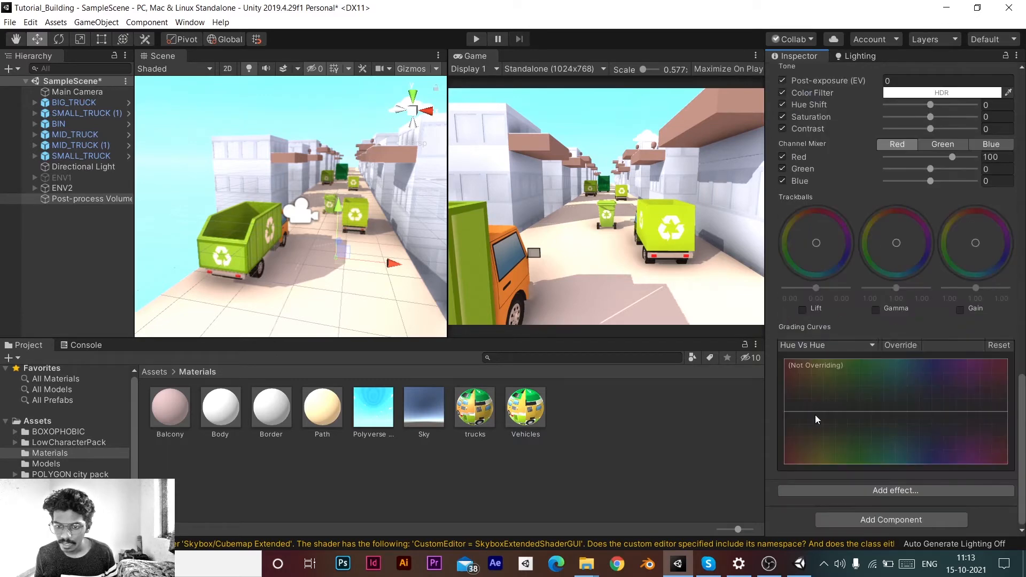
left_click(801, 311)
left_click(875, 311)
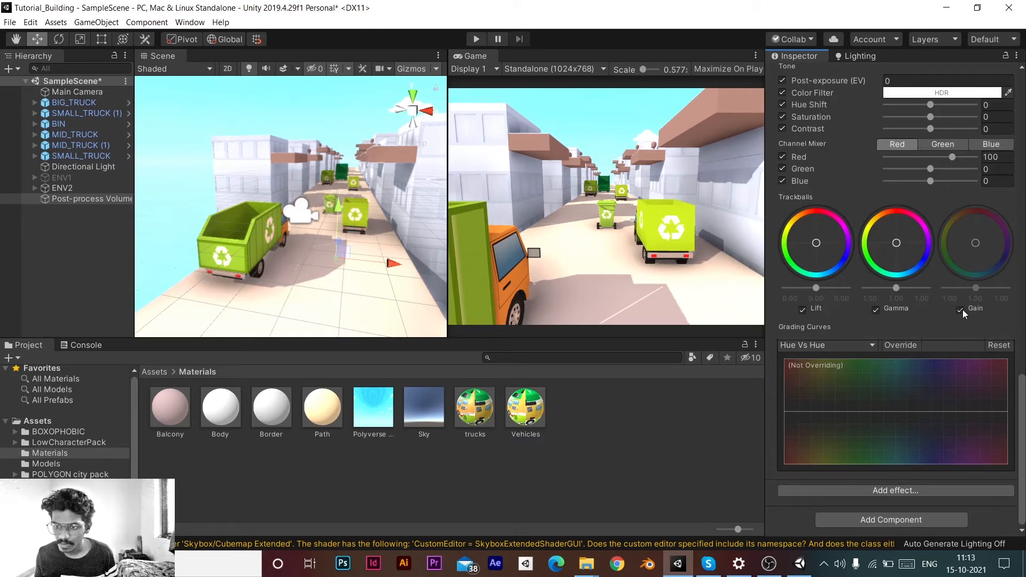
scroll(836, 335, "up", 5)
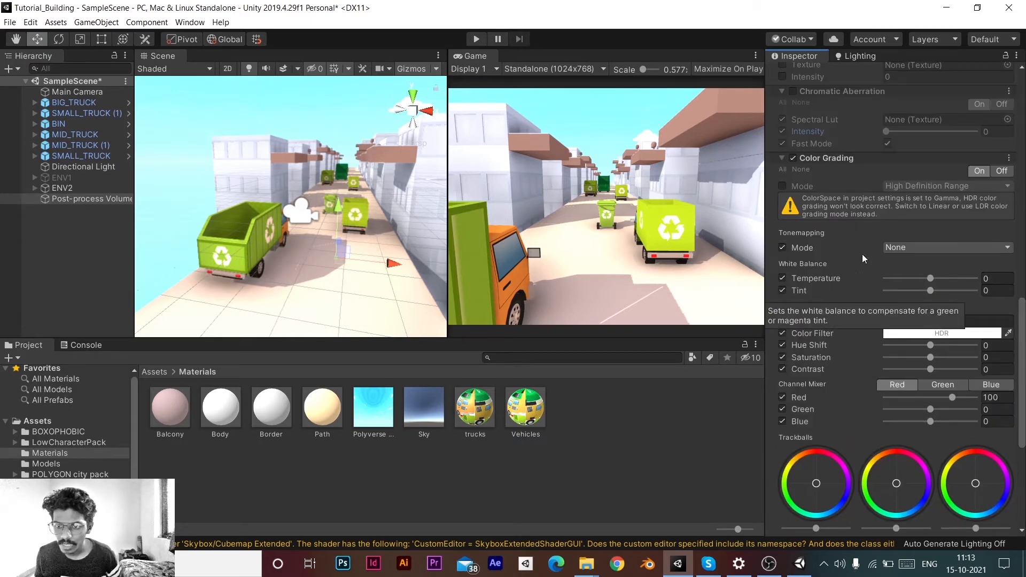
- Keep the tonemapping mode at None, try a white balance temperature of 35 and a lower tint, and undo both white balance changes
left_click(920, 248)
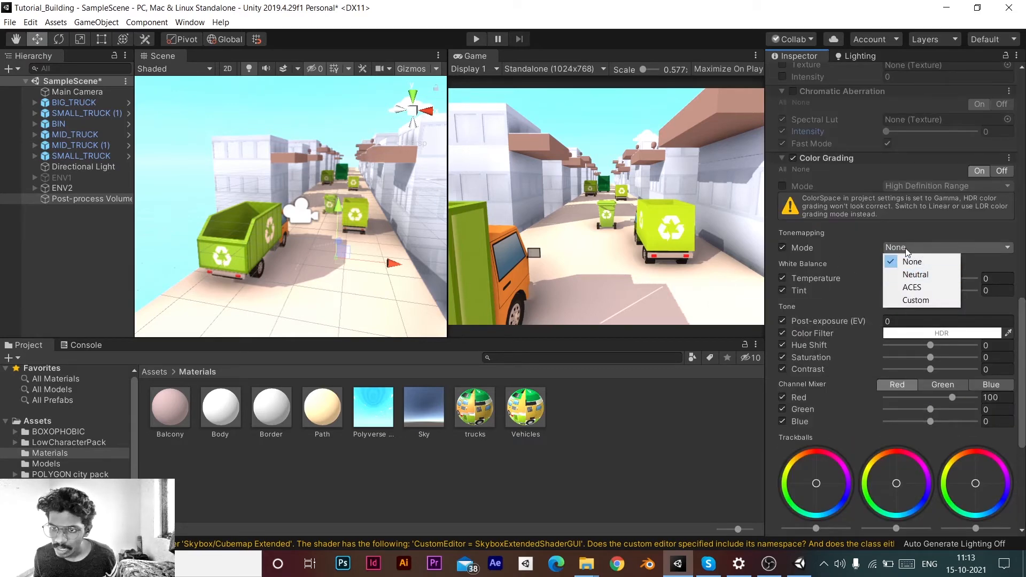
left_click(907, 260)
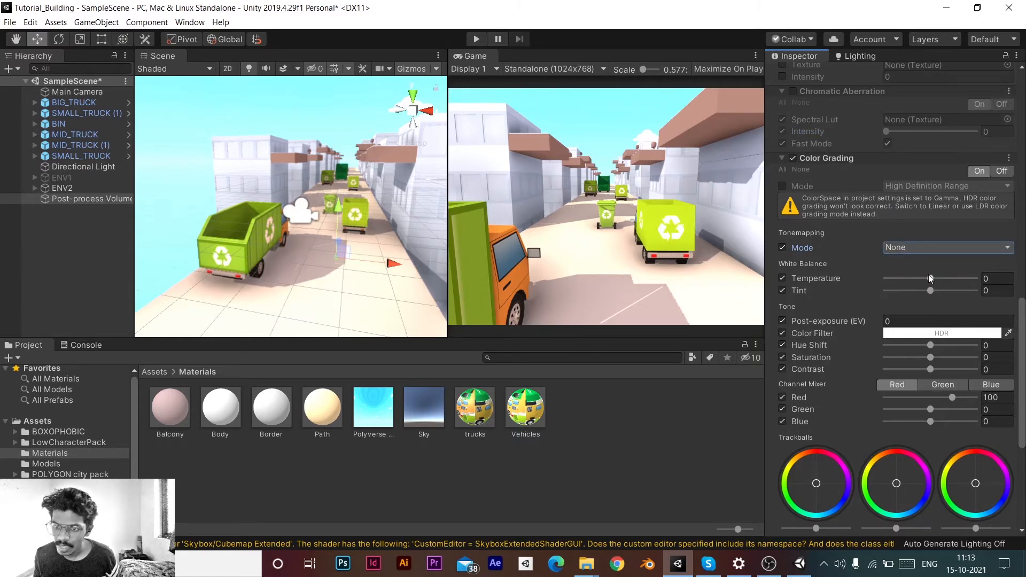
mouse_move(927, 275)
left_mouse_down()
mouse_move(957, 274)
mouse_move(912, 278)
mouse_move(944, 278)
left_mouse_up()
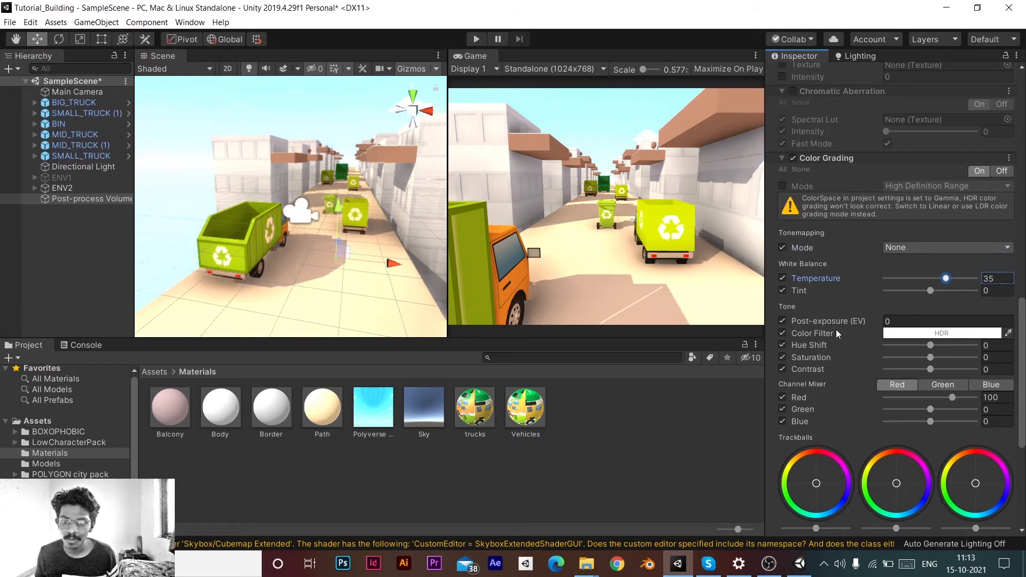
key("ctrl+z")
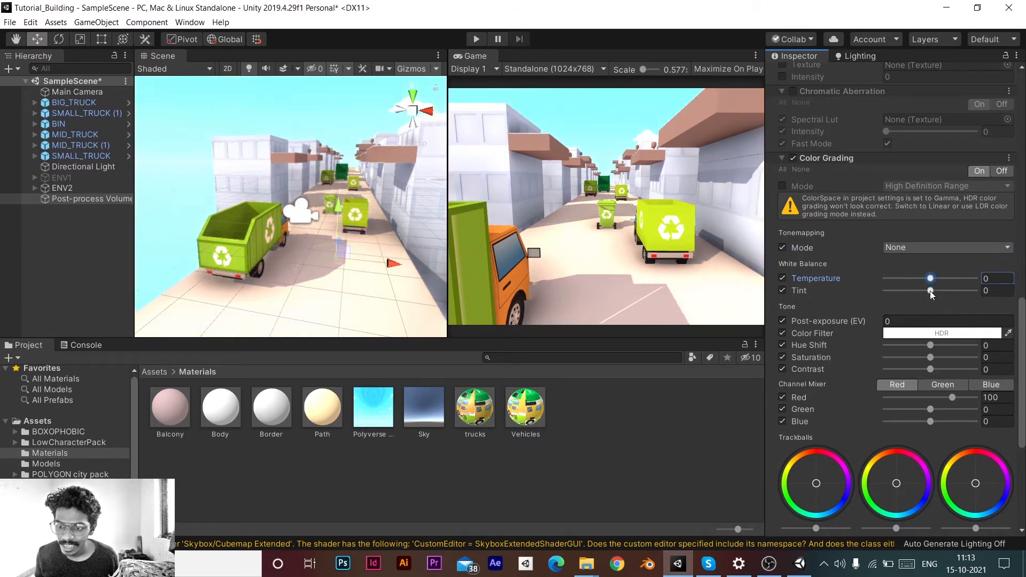
left_click_drag(930, 292, 906, 300)
key("ctrl+z")
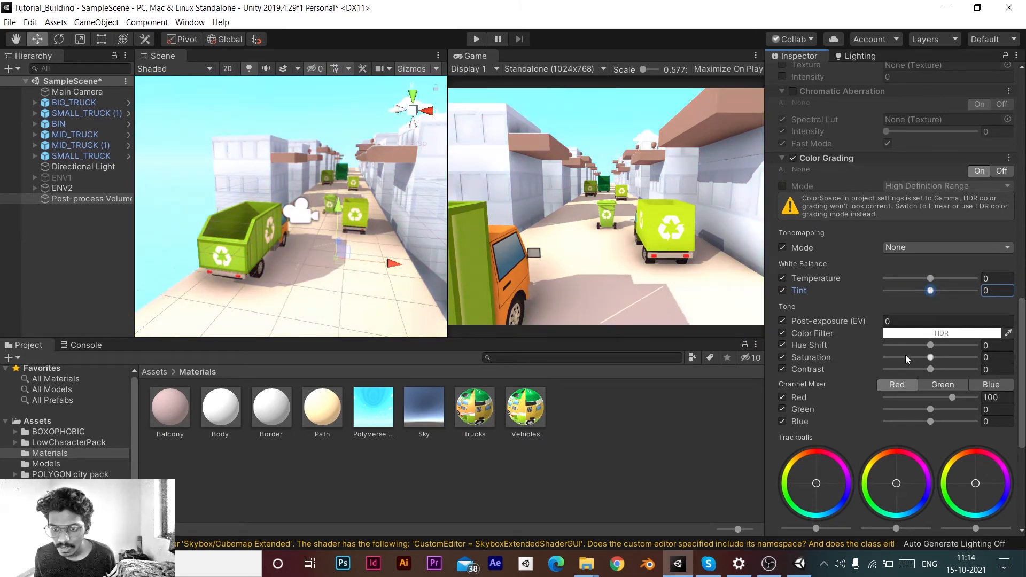
- Try a Color Grading hue shift of -104 and return it to 0, leaving the color filter white
left_click_drag(877, 322, 899, 327)
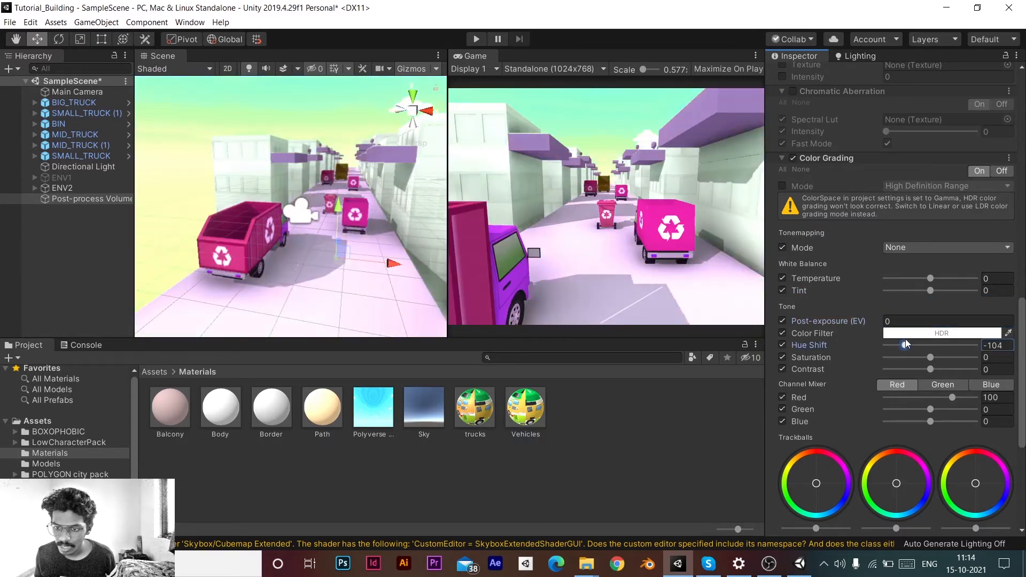
left_click(905, 334)
left_click(1000, 185)
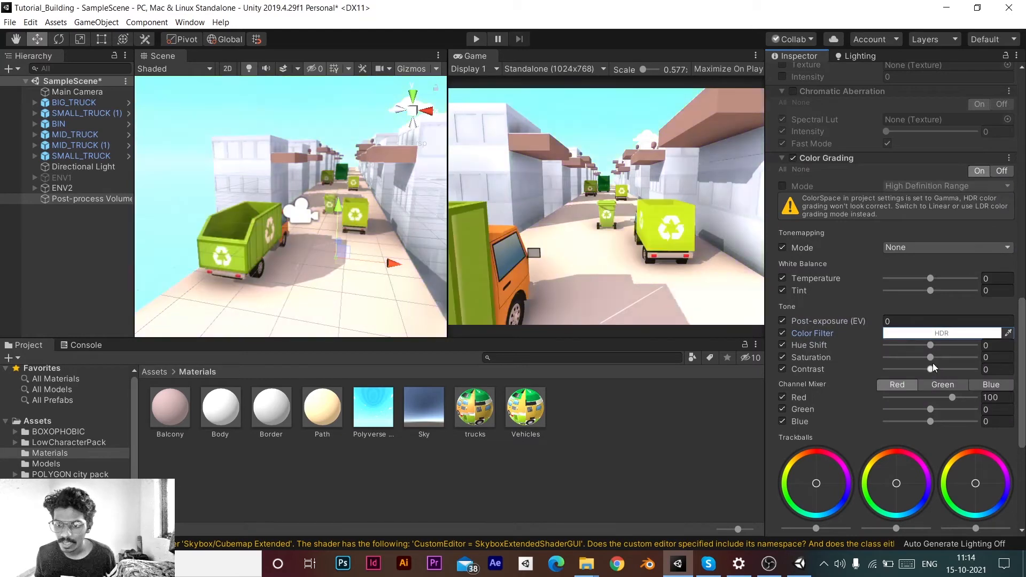
- Try a darker, reddish color filter for the Color Grading and restore the white filter
left_click(919, 333)
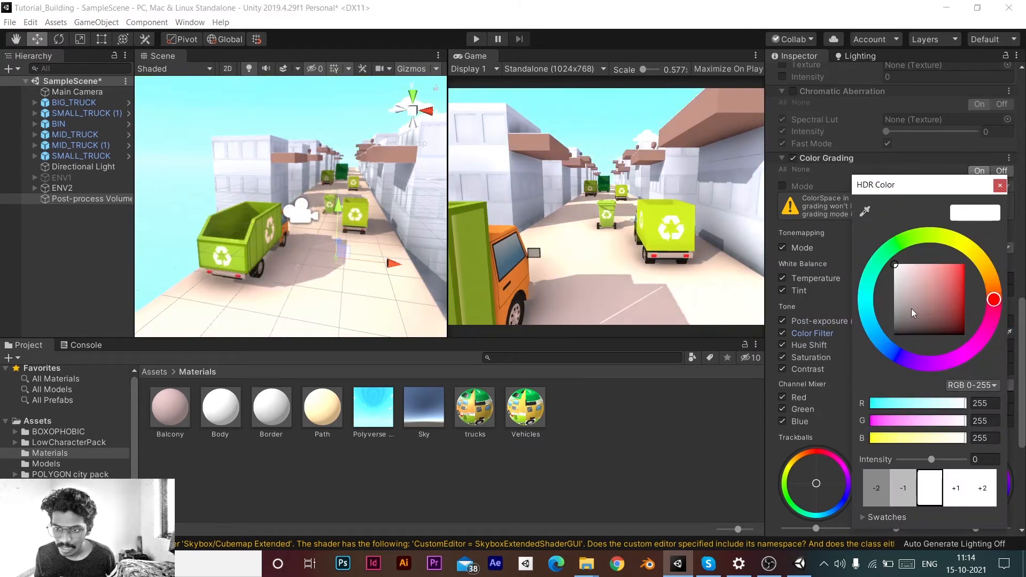
left_click(938, 303)
left_click_drag(931, 282, 943, 312)
left_click(964, 213)
left_click(1000, 186)
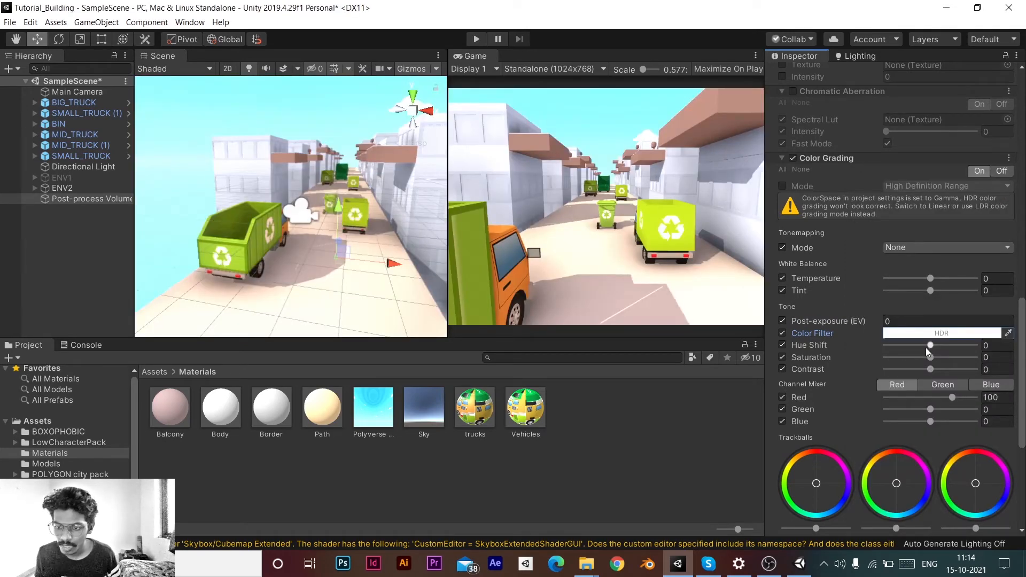
- Try a saturation of -100, set the saturation to 44, and undo a trial change of the channel mixer's Green value
left_click_drag(929, 346, 806, 393)
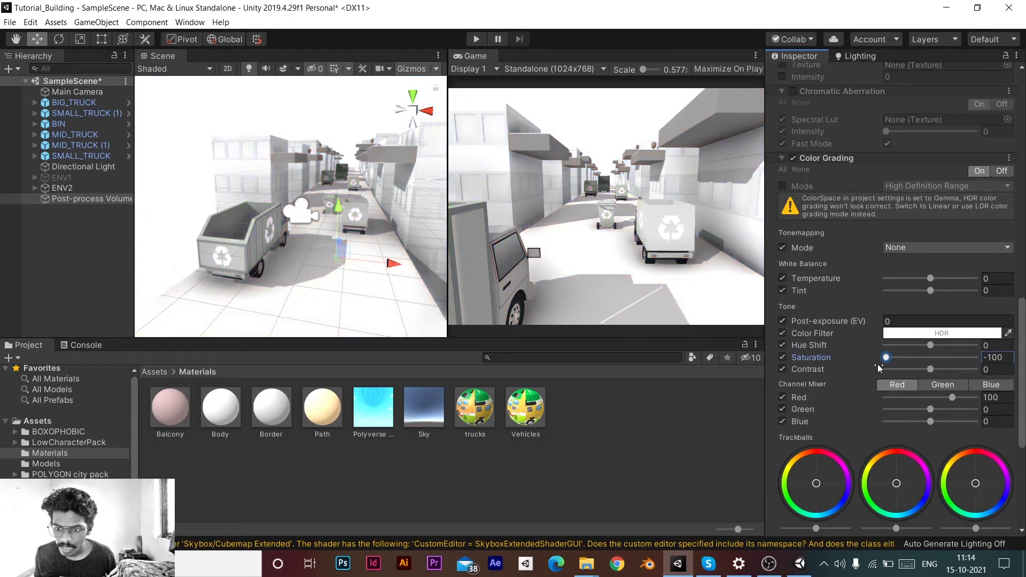
left_click_drag(879, 368, 949, 360)
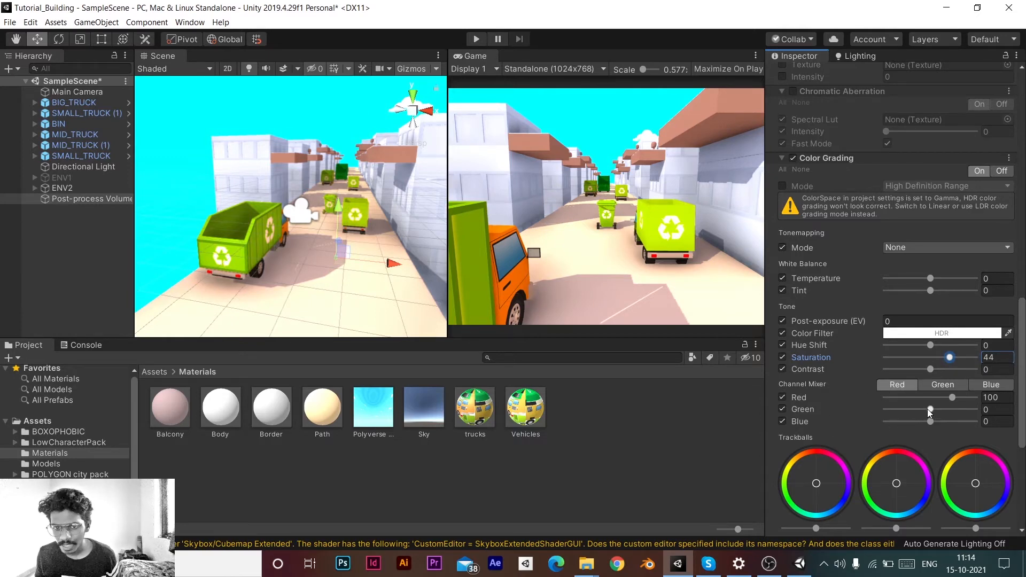
mouse_move(928, 409)
left_mouse_down()
mouse_move(903, 404)
mouse_move(911, 407)
left_mouse_up()
key("ctrl+z")
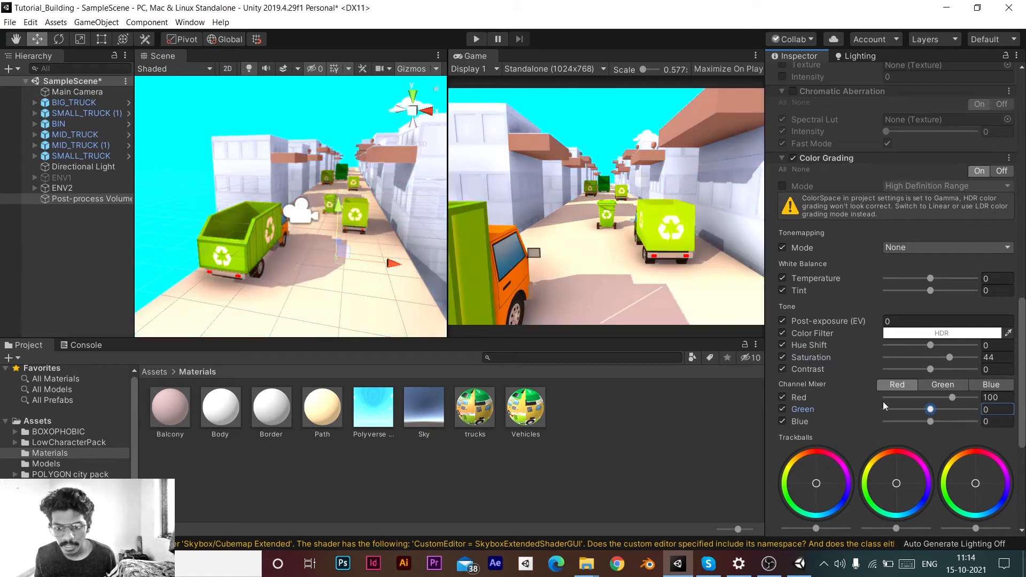
- Shift the Lift trackball of the Color Grading toward blue, to about 0.01, 0.02 and 0.25
scroll(864, 412, "down", 5)
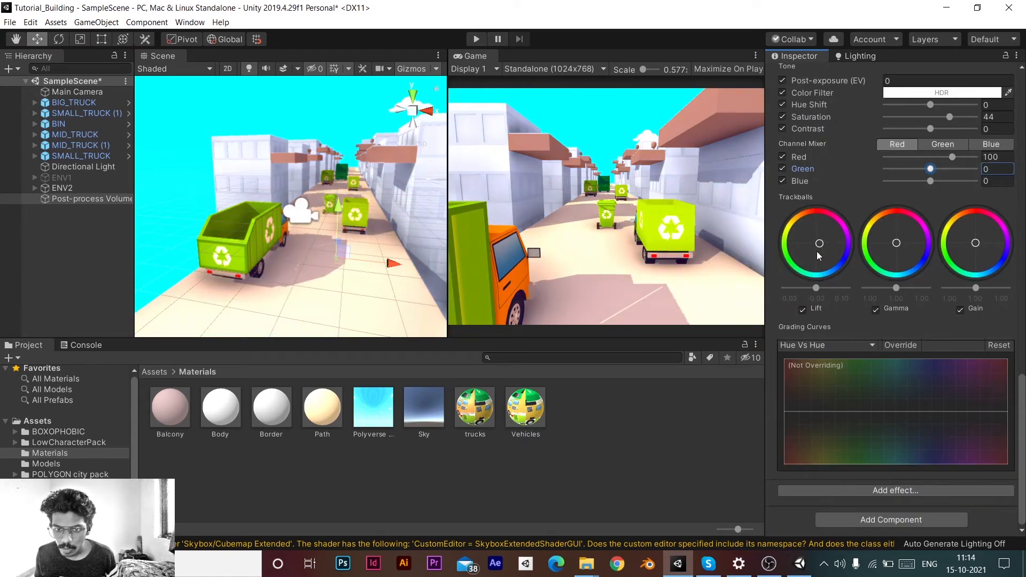
mouse_move(845, 293)
left_mouse_down()
mouse_move(816, 270)
mouse_move(844, 299)
left_mouse_up()
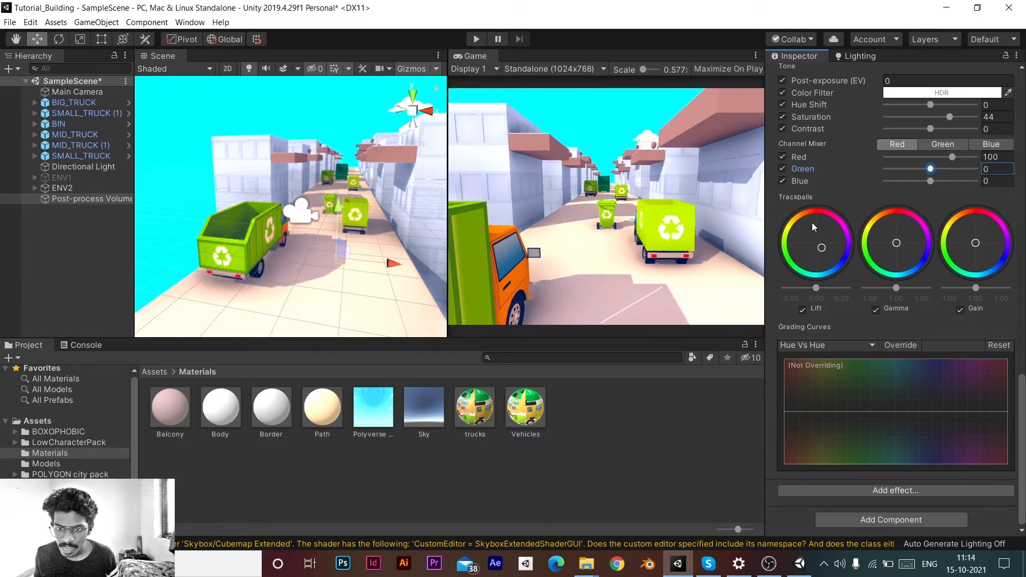
mouse_move(812, 227)
left_mouse_down()
mouse_move(829, 174)
mouse_move(816, 214)
left_mouse_up()
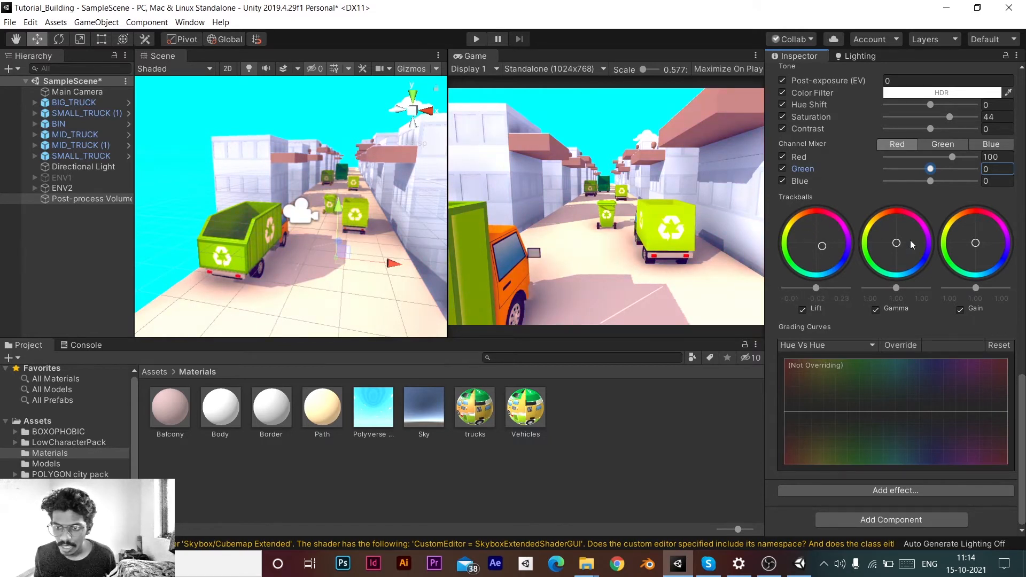
- Try blue shifts of the Gamma and Gain trackballs, return both near neutral, and reduce Lift to about 0.00, -0.01 and 0.14
left_click_drag(896, 249, 943, 296)
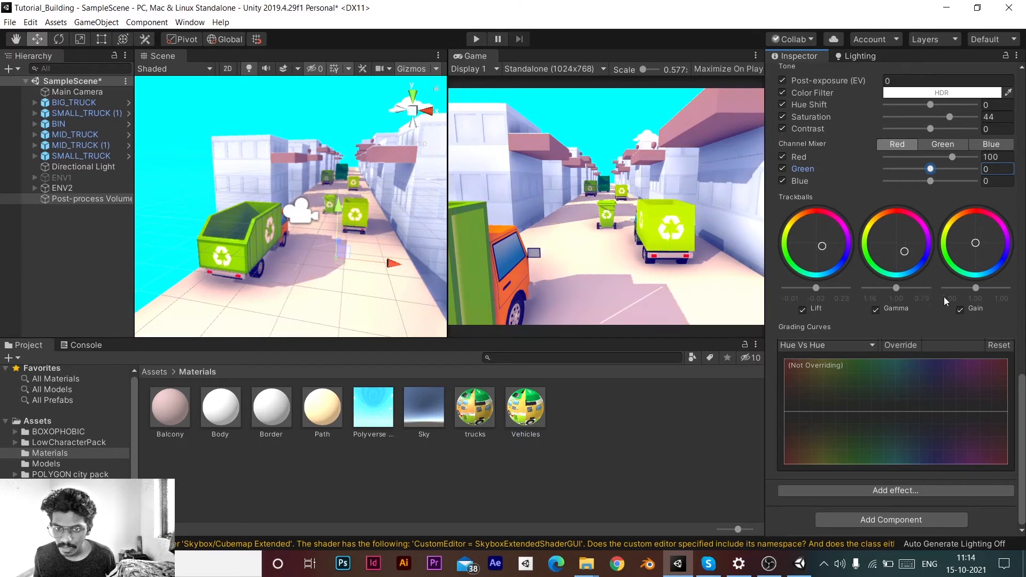
left_click_drag(899, 260, 931, 284)
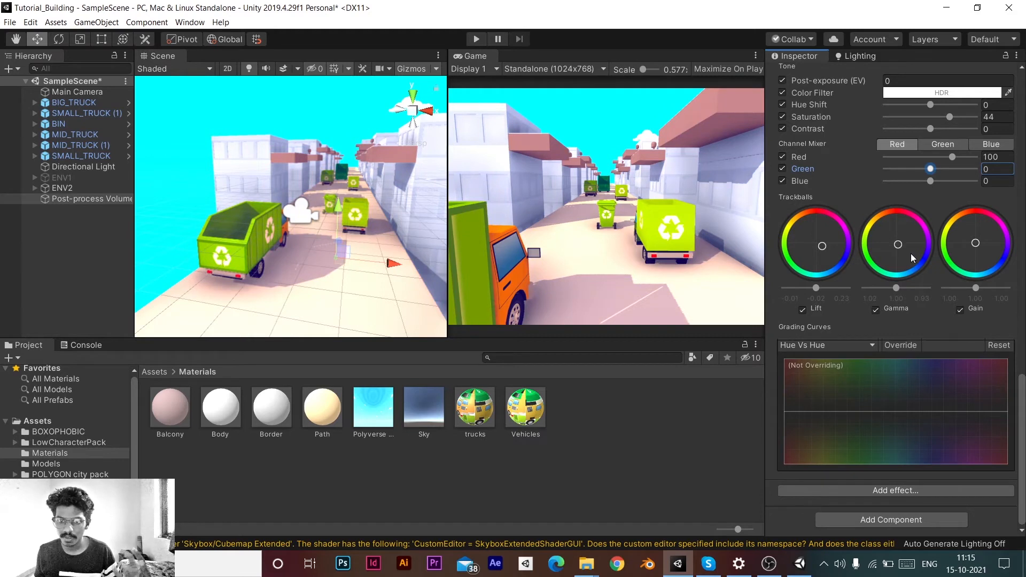
left_click_drag(897, 211, 946, 268)
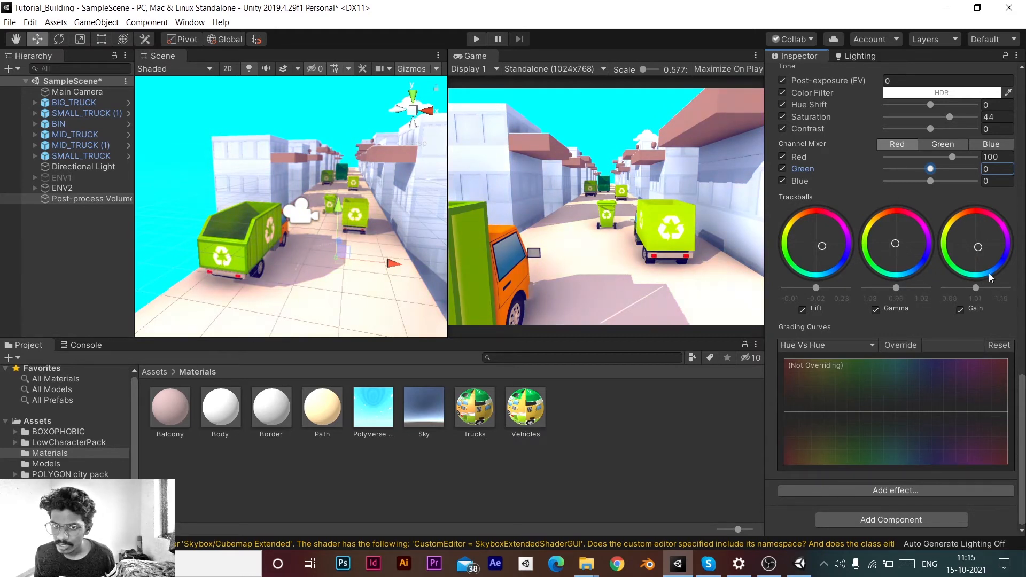
left_click_drag(988, 274, 877, 297)
key("ctrl+z")
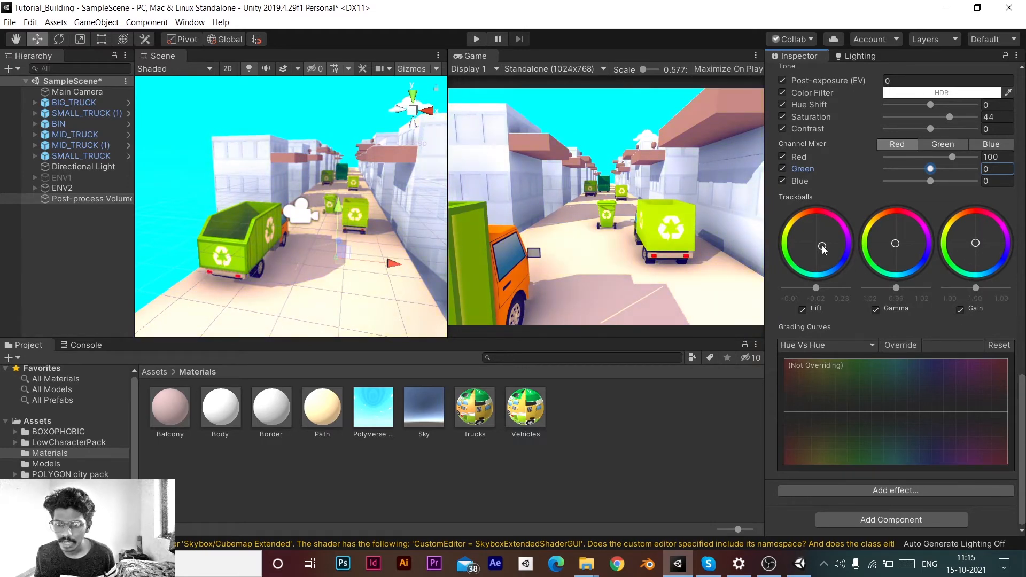
left_click_drag(823, 249, 811, 242)
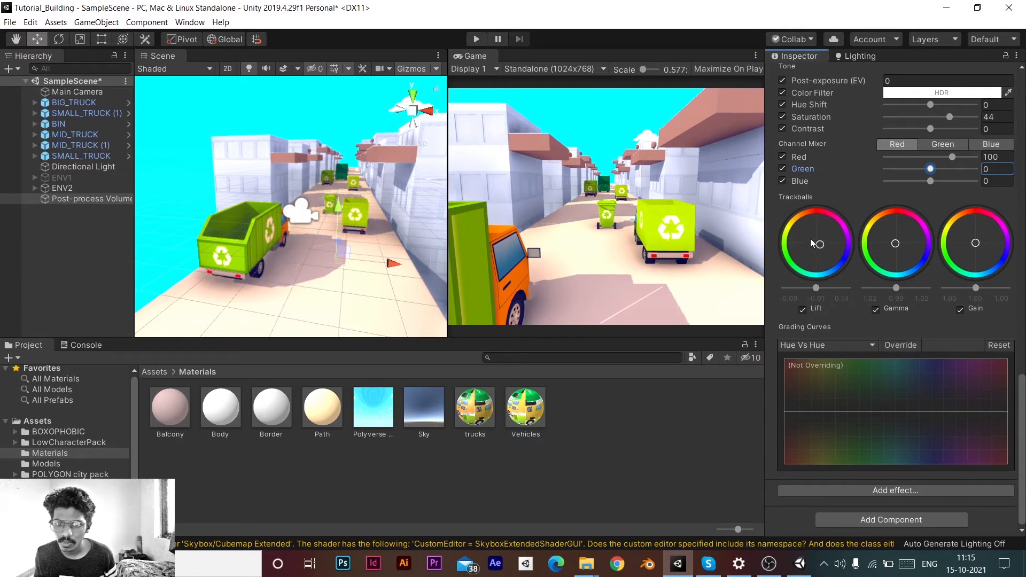
- Add a Depth of Field effect to the post-process volume
left_click(865, 489)
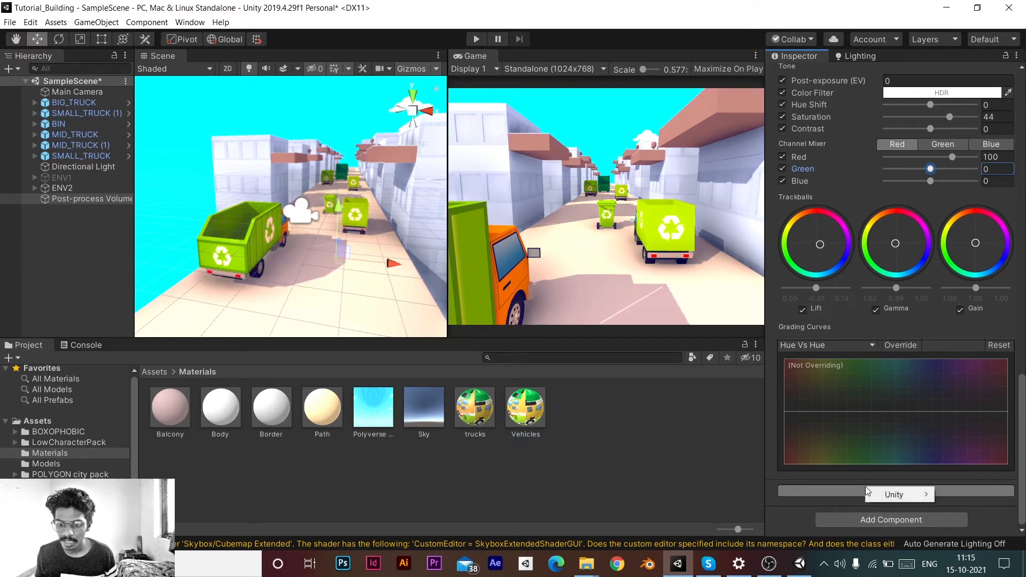
mouse_move(877, 494)
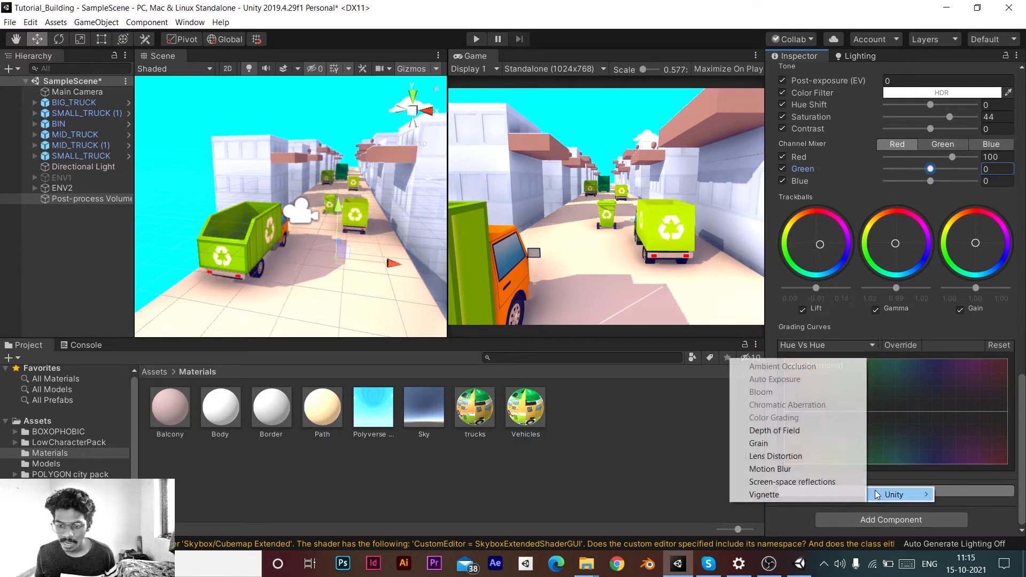
left_click(763, 431)
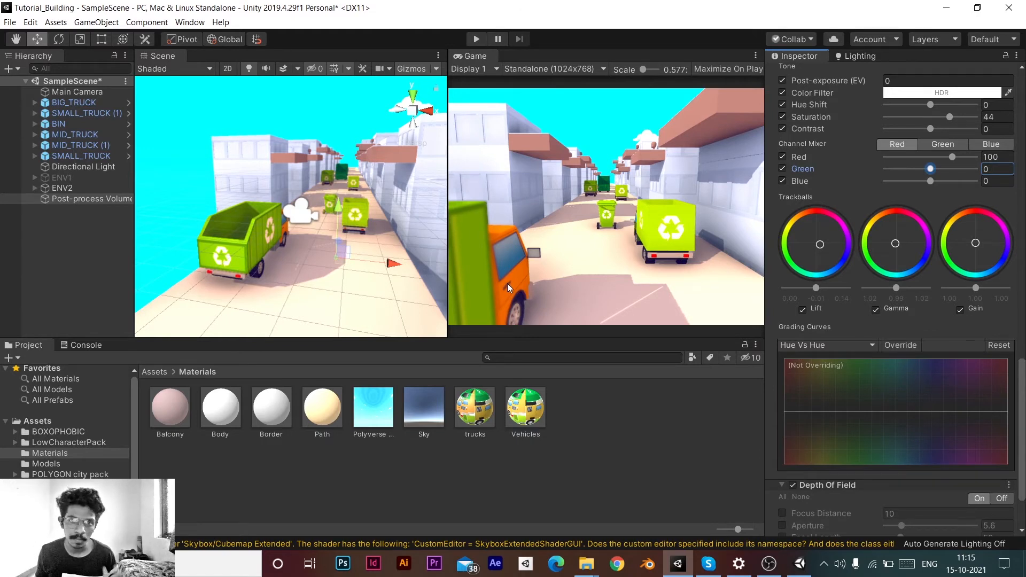
- Toggle the Depth of Field effect off and on to compare the scene with and without it, leaving it enabled
scroll(872, 412, "down", 3)
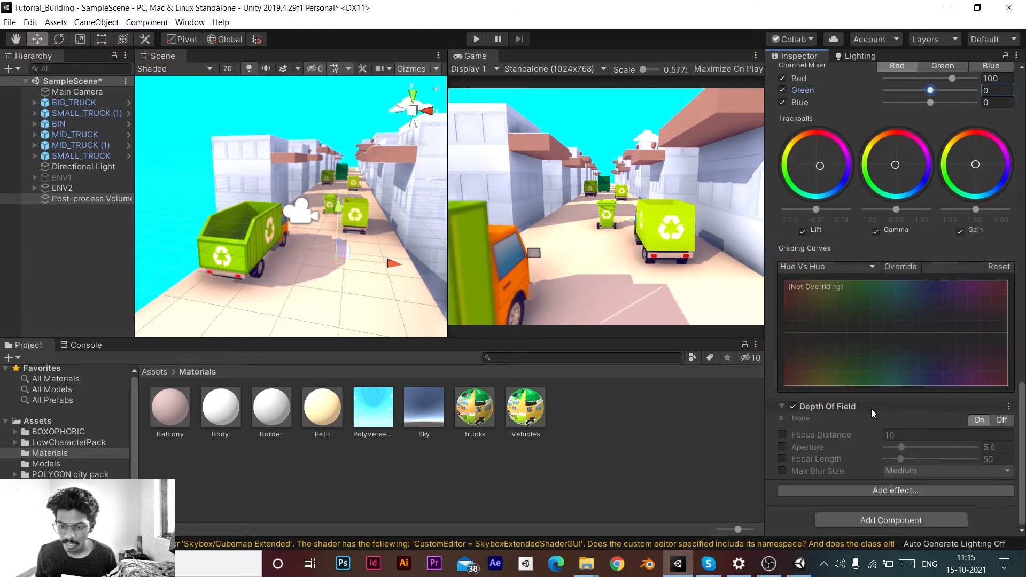
left_click(792, 407)
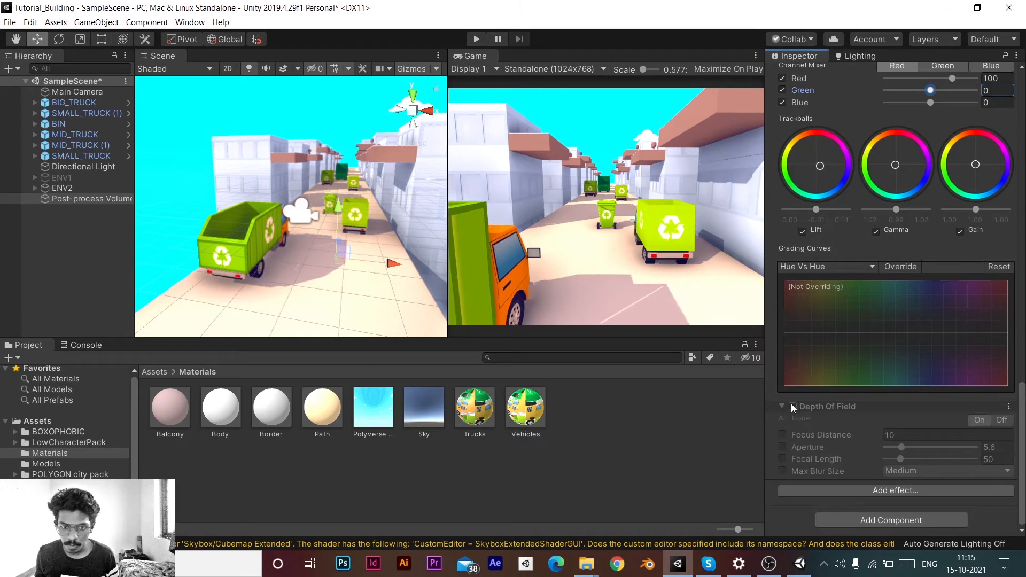
left_click(791, 405)
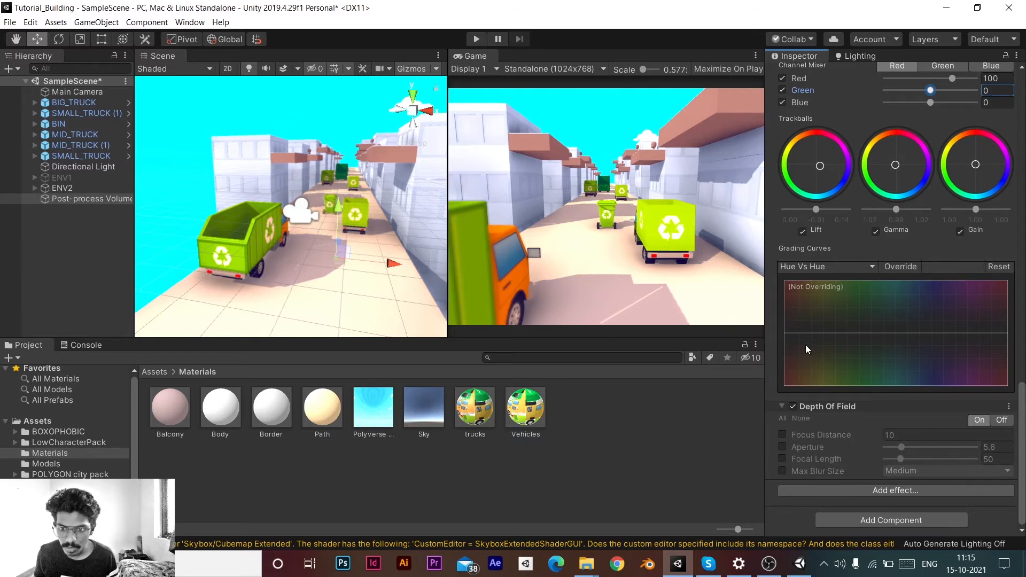
left_click(795, 408)
left_click(795, 408)
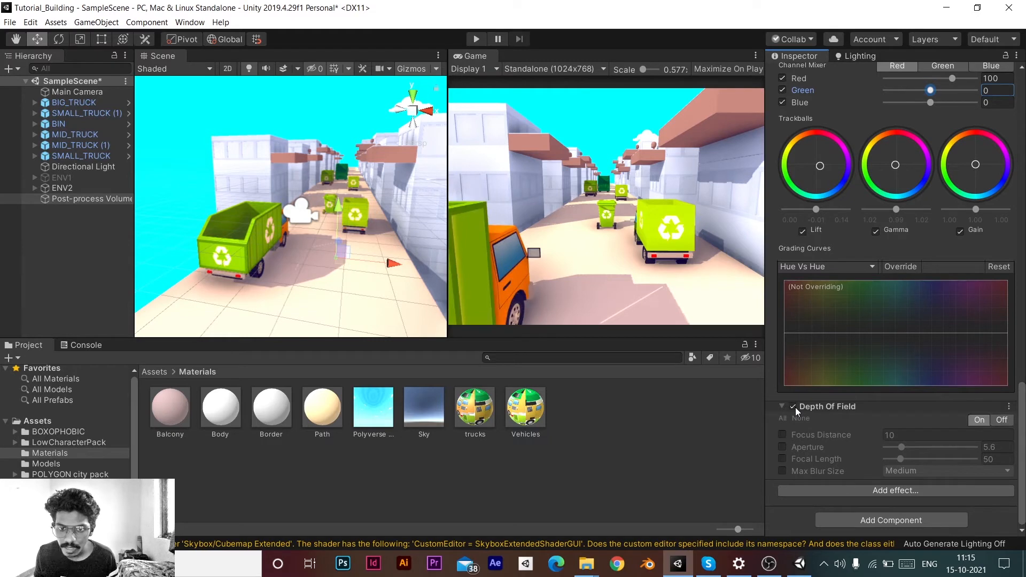
left_click(795, 407)
left_click(795, 407)
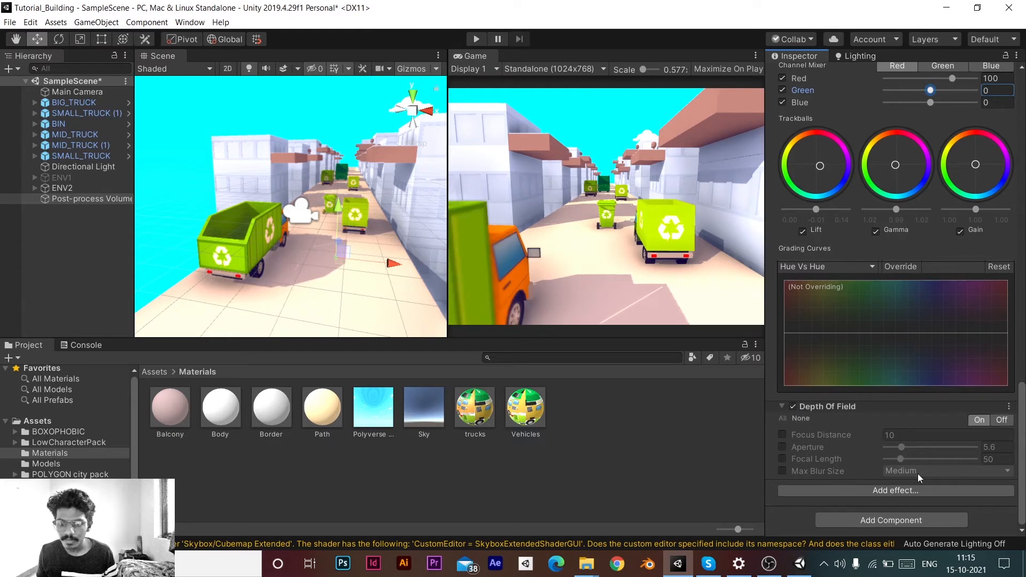
- Enable the Focus Distance, Aperture, Focal Length and Max Blur Size overrides of the Depth of Field
left_click(781, 434)
left_click(782, 447)
left_click(782, 458)
left_click(782, 471)
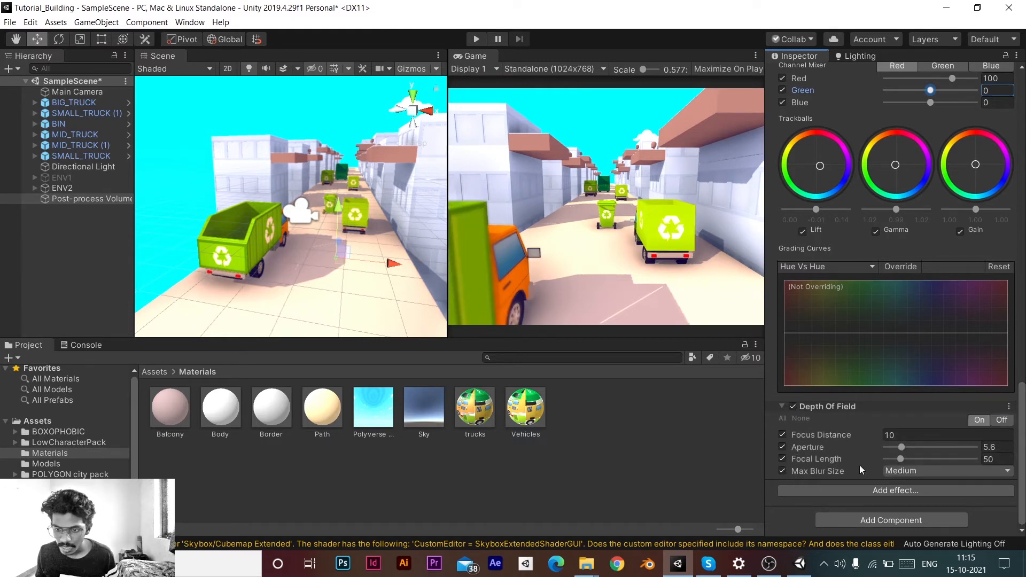
- Try a Depth of Field aperture of 0.1, undo it, and re-enable the Focal Length and Max Blur Size overrides
mouse_move(903, 447)
left_mouse_down()
mouse_move(940, 447)
mouse_move(887, 451)
left_mouse_up()
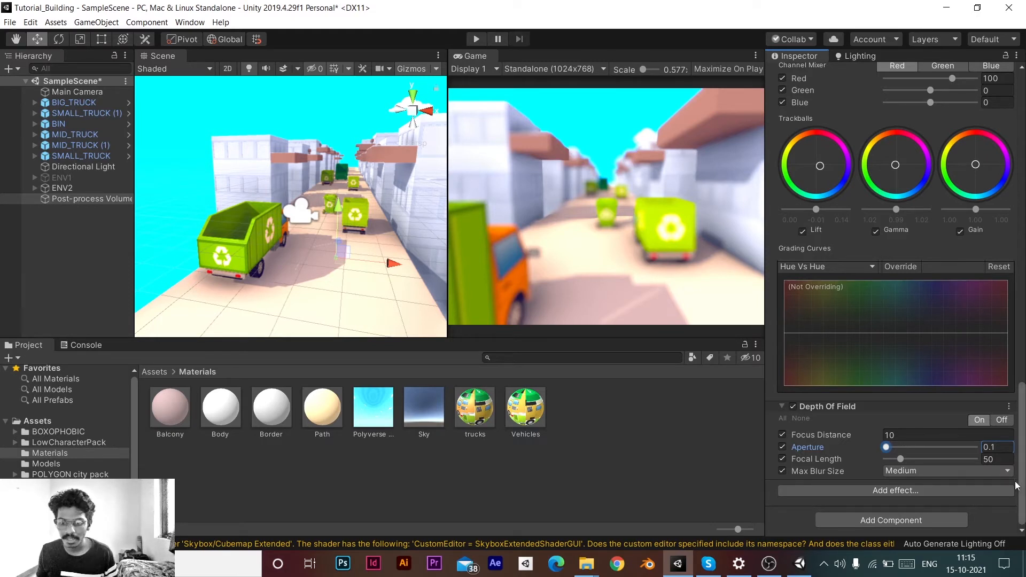
key("ctrl+z")
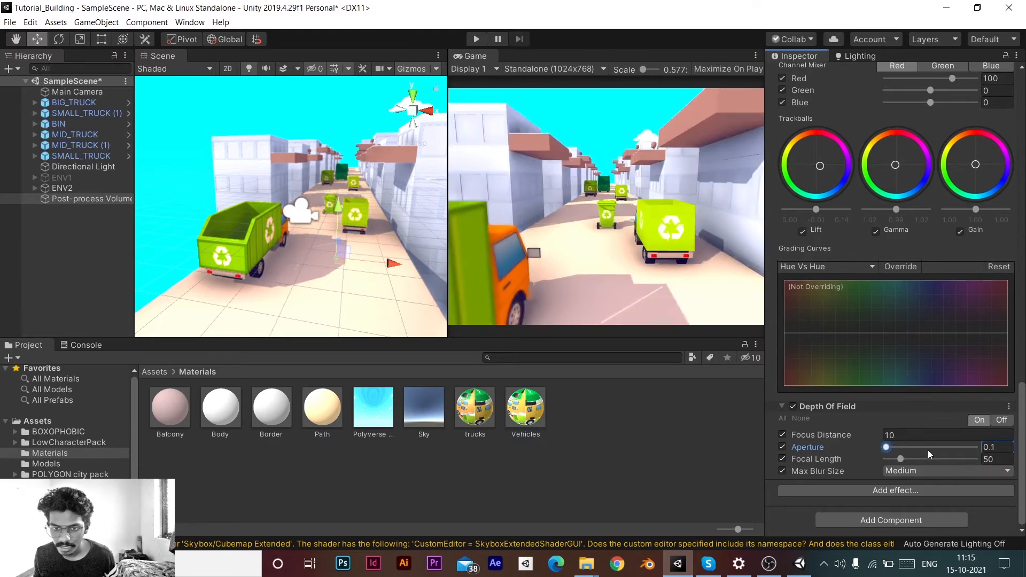
left_click(1008, 449)
key("ctrl+z")
key("ctrl+z")
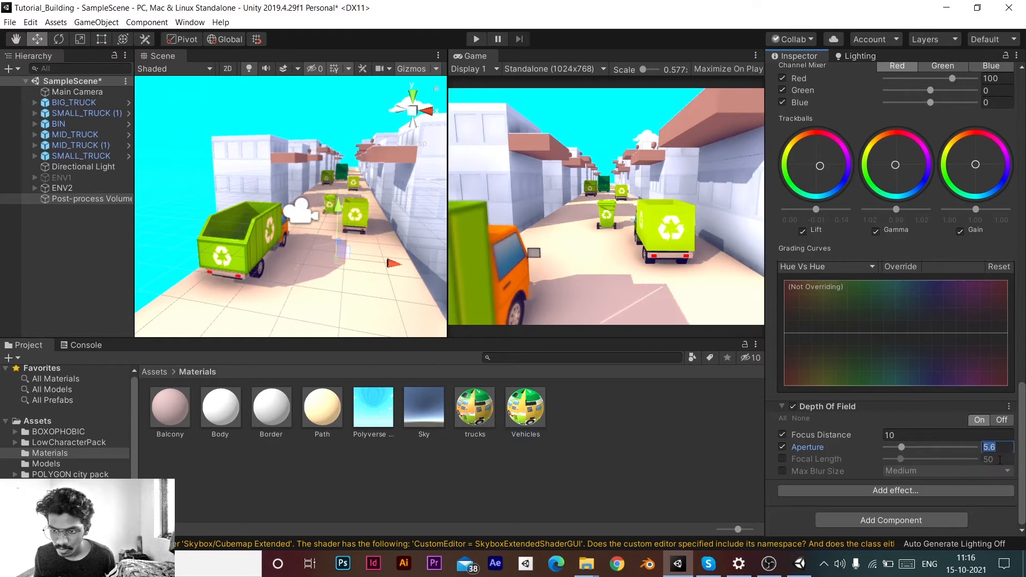
left_click(781, 458)
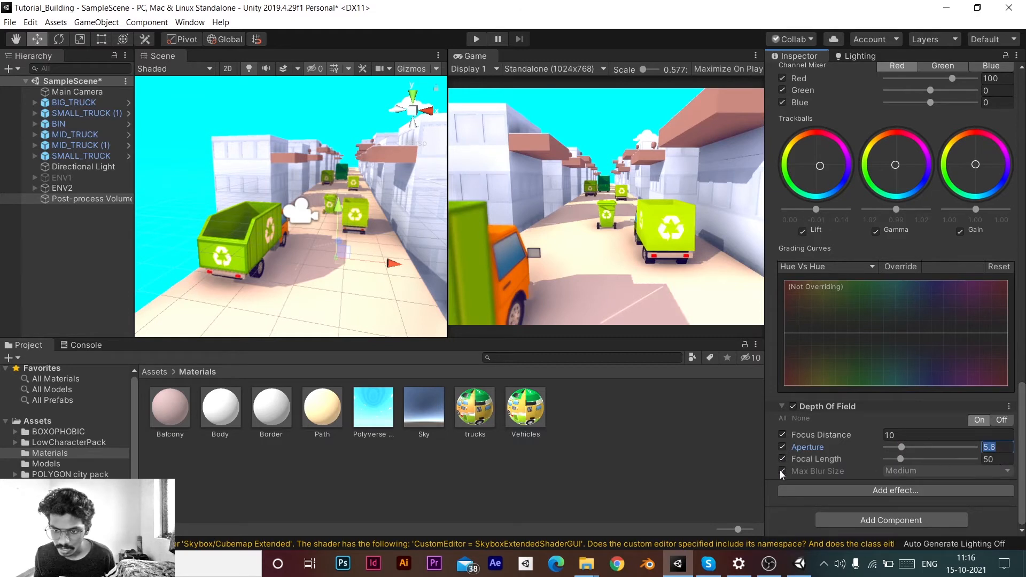
left_click(781, 470)
- Set the Depth of Field's focus distance to 8.47 and focal length to 86, keeping the Medium max blur size
left_click_drag(897, 458, 925, 458)
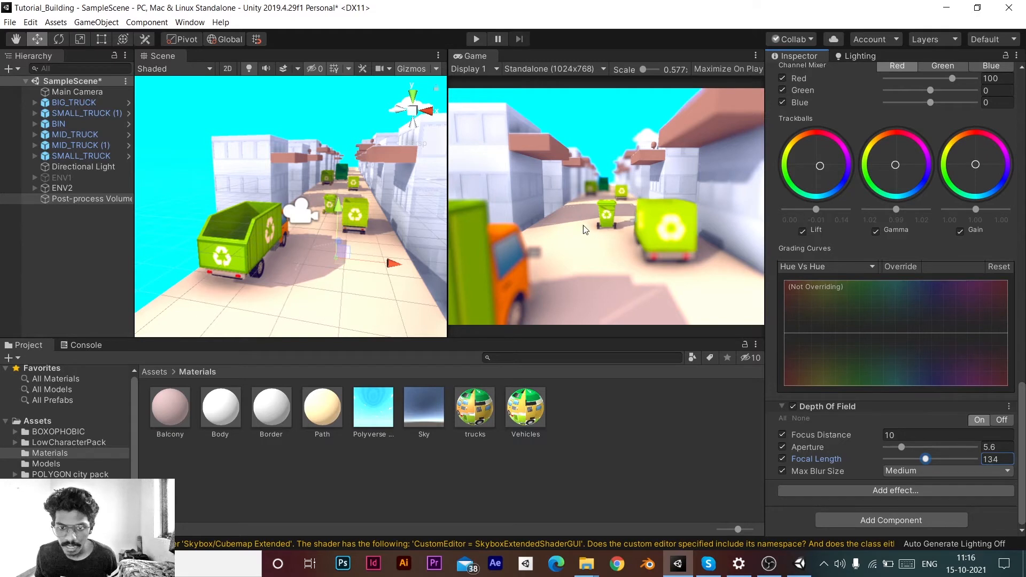
mouse_move(873, 437)
left_mouse_down()
mouse_move(735, 435)
mouse_move(887, 437)
left_mouse_up()
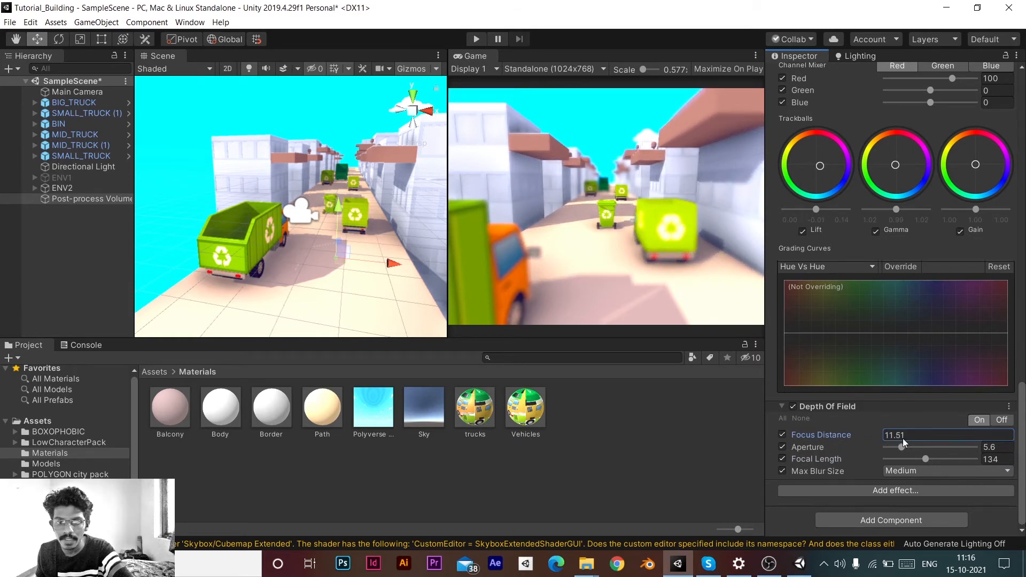
left_click_drag(922, 441, 832, 432)
left_click_drag(928, 459, 913, 457)
left_click(918, 470)
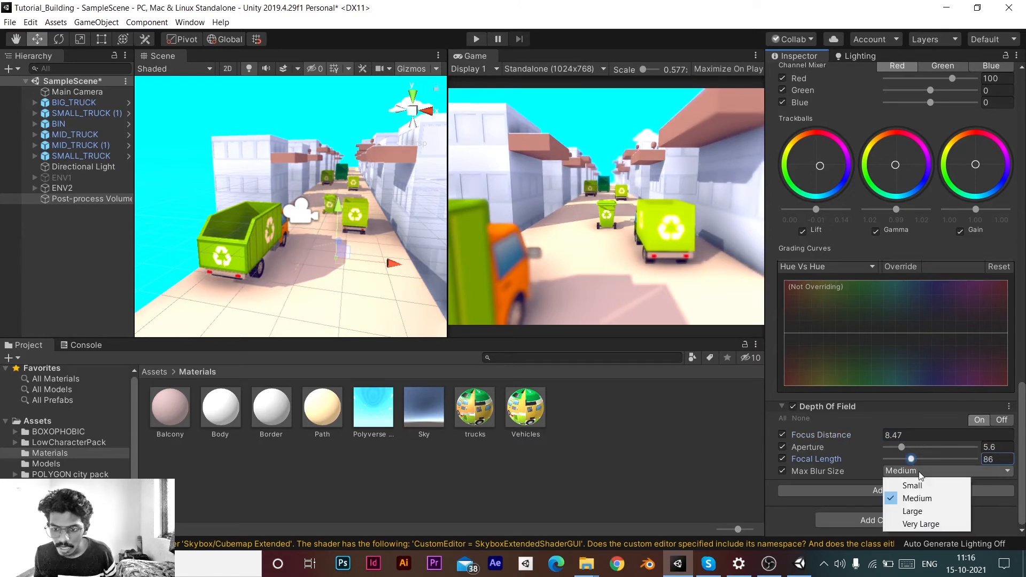
left_click(859, 469)
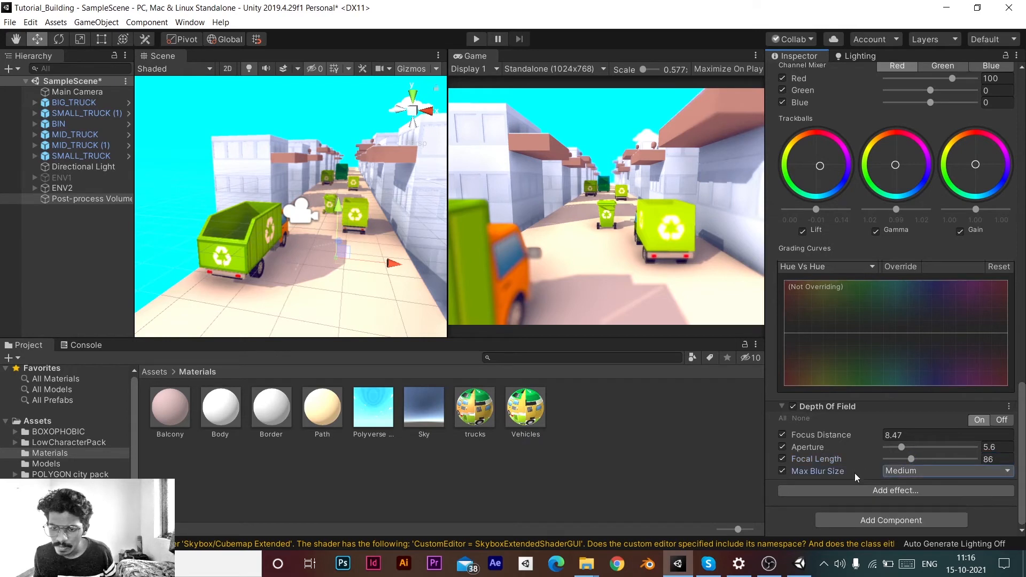
- Add a Grain effect to the volume and enable its Colored, Intensity, Size and Luminance Contribution overrides
left_click(887, 489)
mouse_move(916, 500)
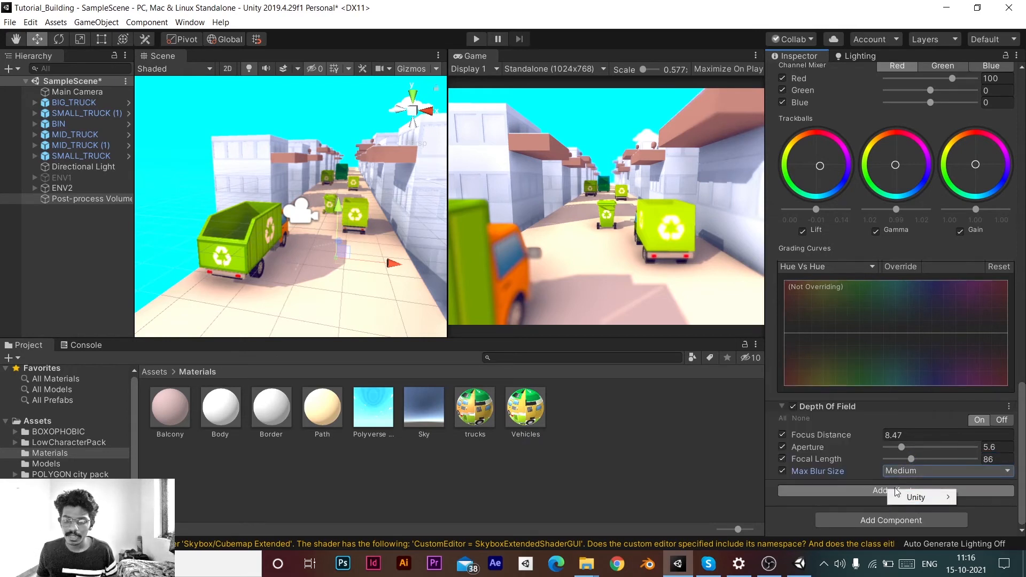
left_click(784, 449)
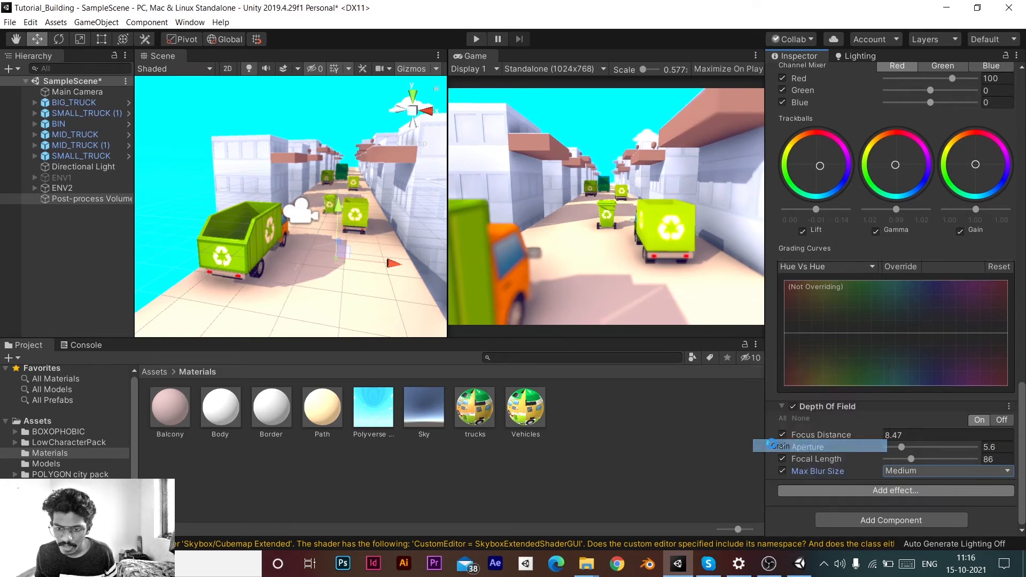
scroll(840, 425, "down", 3)
left_click(782, 435)
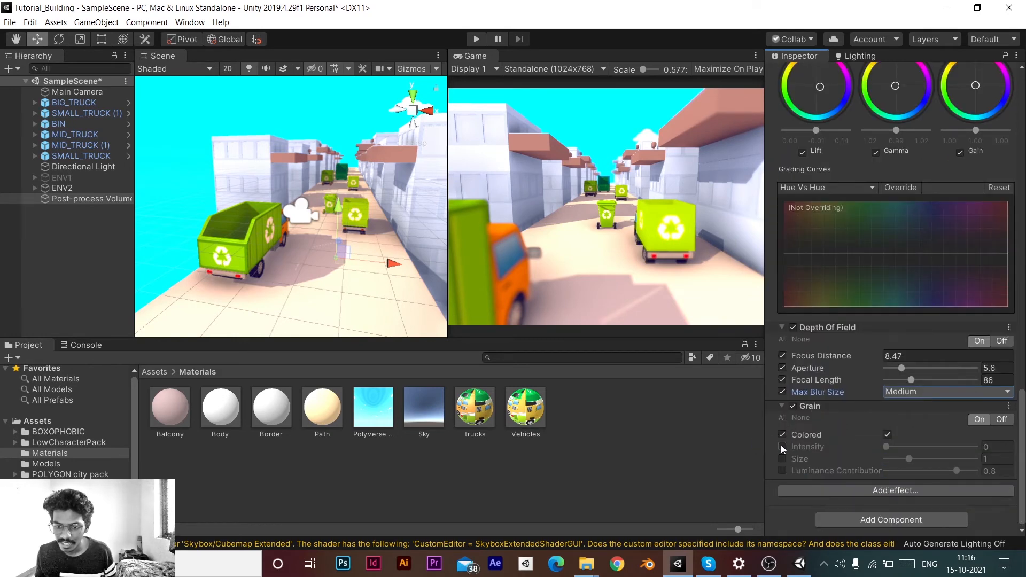
left_click(782, 470)
left_click(782, 459)
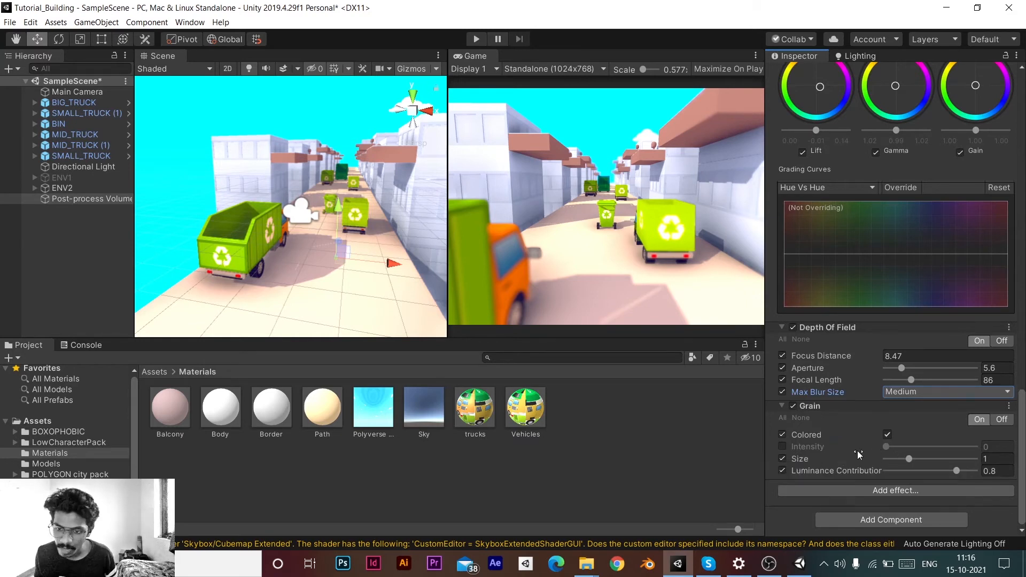
left_click(782, 446)
- Set the Grain size to 0.3 and luminance contribution to 1, try intensity 1, return it to 0, and disable Grain
left_click_drag(886, 447, 834, 466)
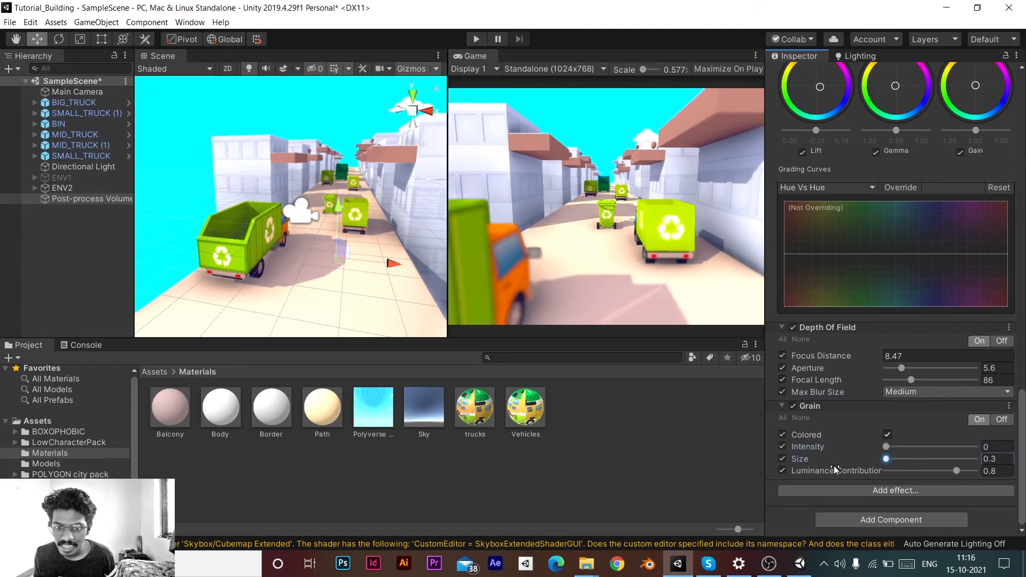
left_click_drag(955, 471, 985, 470)
left_click_drag(887, 447, 1006, 458)
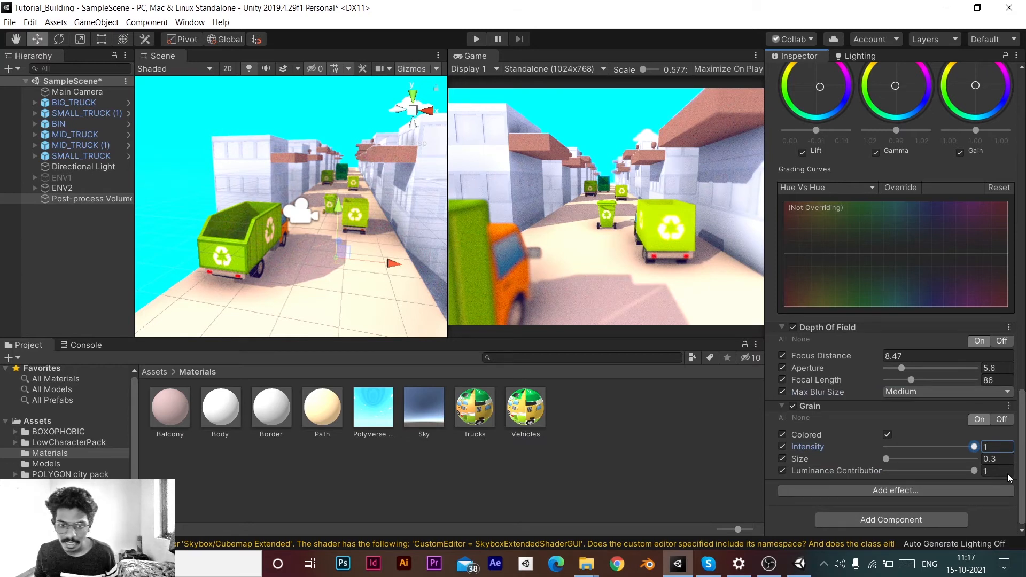
left_click_drag(974, 447, 813, 424)
left_click(793, 406)
- Add a Lens Distortion effect and enable its Intensity, X Multiplier, Y Multiplier, Center X, Center Y and Scale overrides
left_click(845, 486)
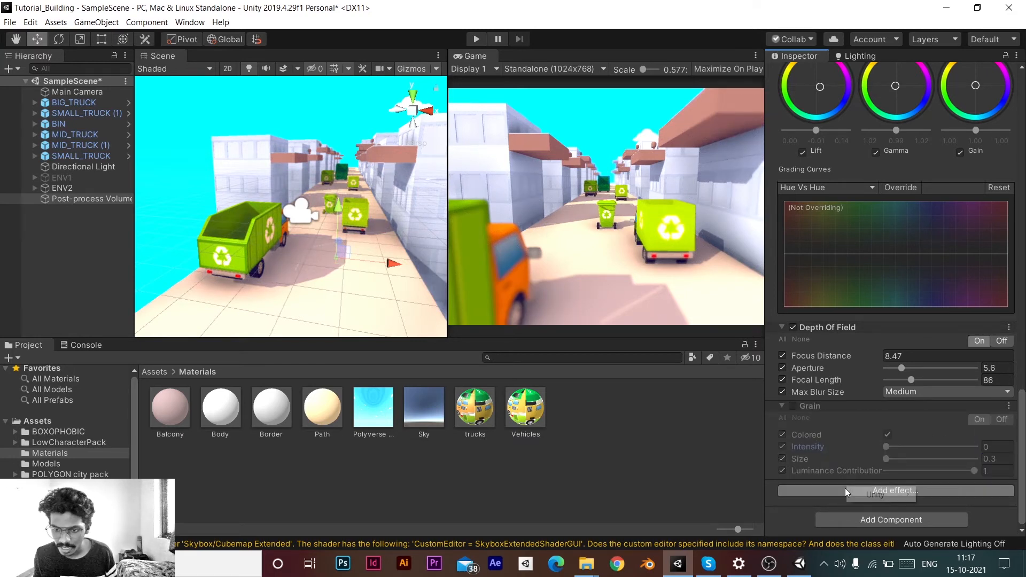
mouse_move(874, 496)
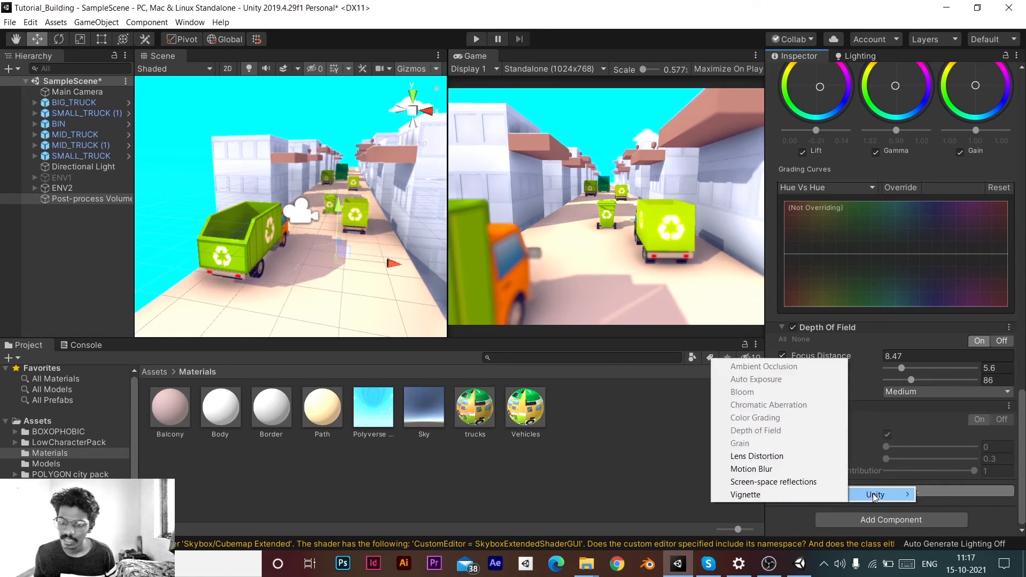
left_click(800, 455)
scroll(855, 454, "down", 3)
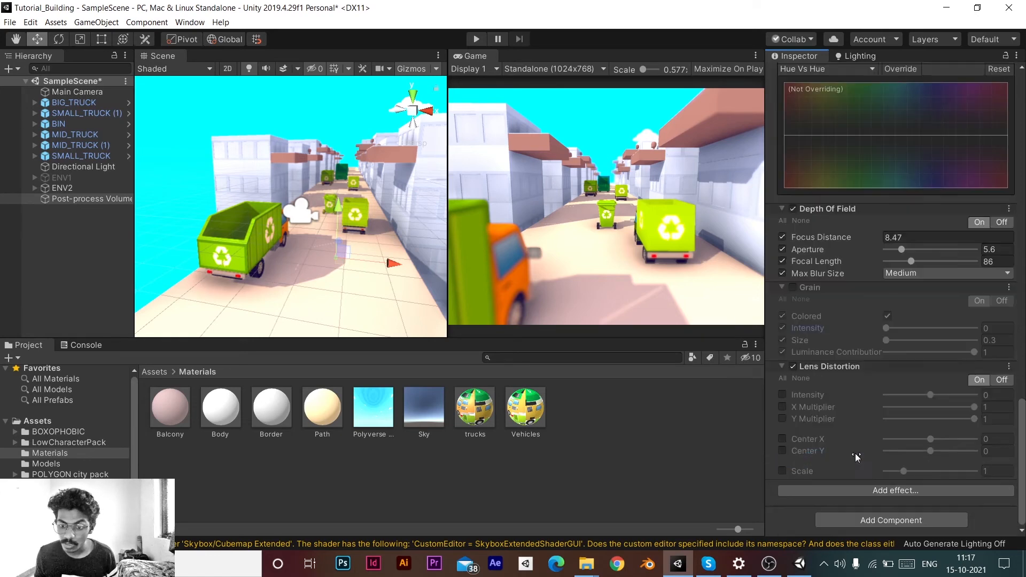
left_click(781, 394)
left_click(783, 406)
left_click(782, 419)
left_click(783, 439)
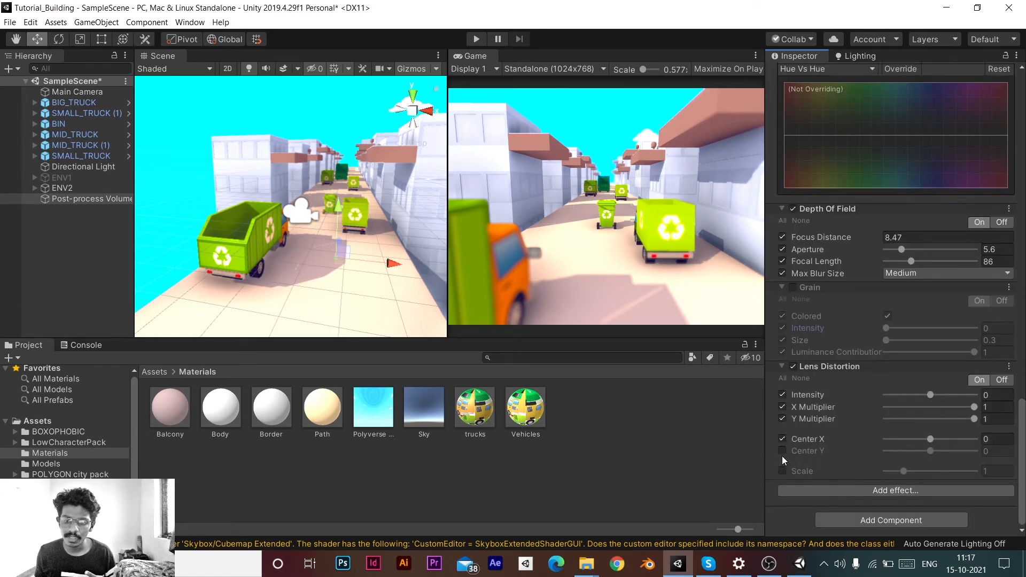
left_click(781, 450)
left_click(782, 470)
- Try a Lens Distortion intensity of 39, reset it to 0, and disable the effect
mouse_move(930, 395)
left_mouse_down()
mouse_move(886, 394)
mouse_move(982, 402)
mouse_move(947, 399)
left_mouse_up()
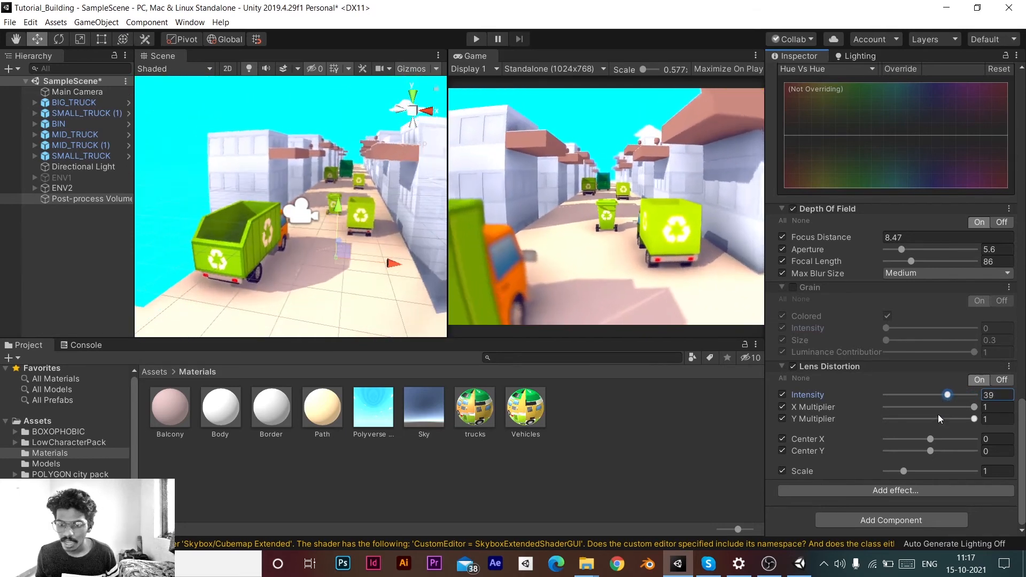
type("0")
left_click(792, 366)
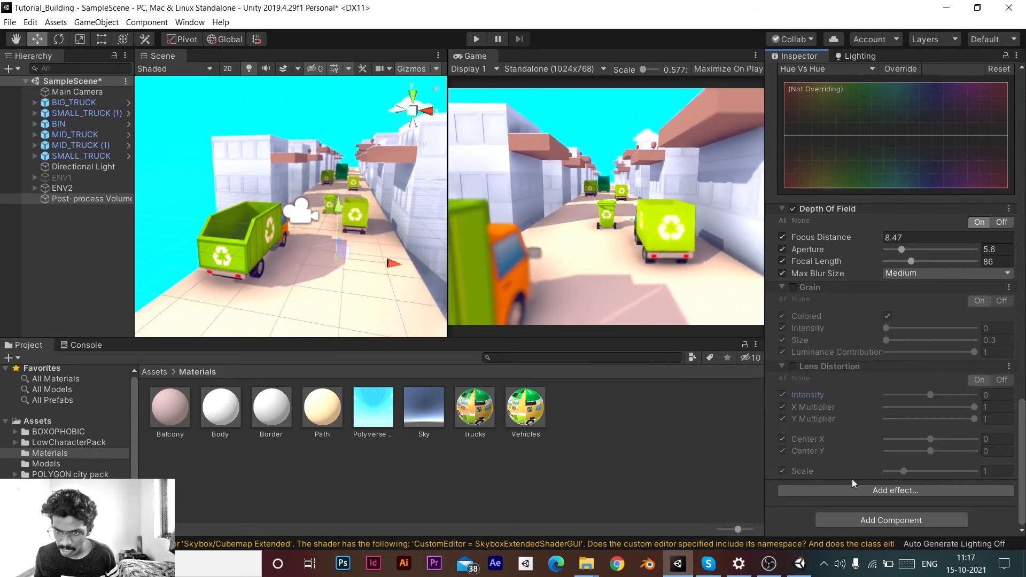
- Add a Motion Blur effect to the post-process volume and enable its Shutter Angle override
left_click(841, 489)
mouse_move(854, 494)
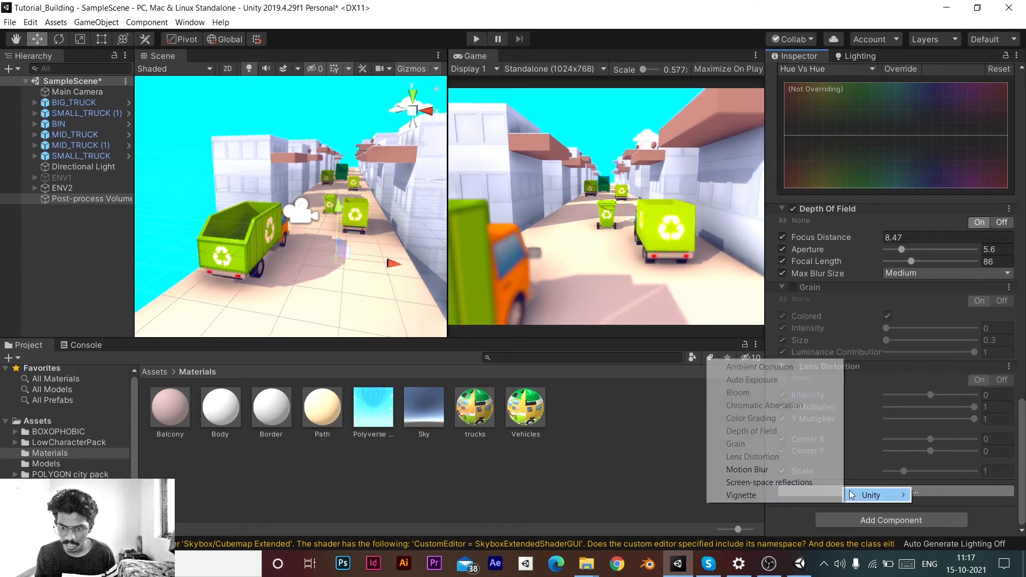
left_click(746, 470)
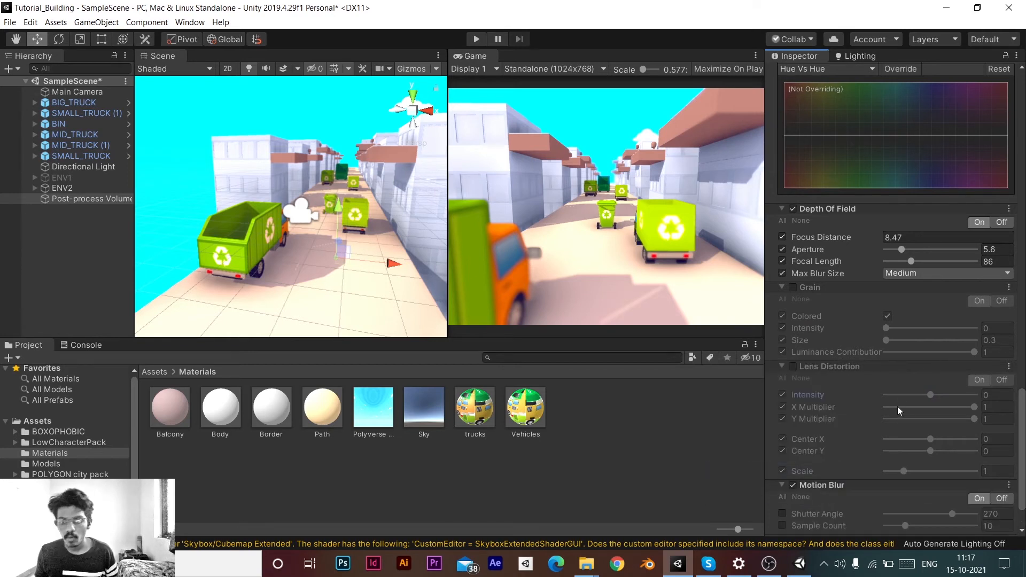
scroll(876, 444, "down", 1)
left_click(781, 459)
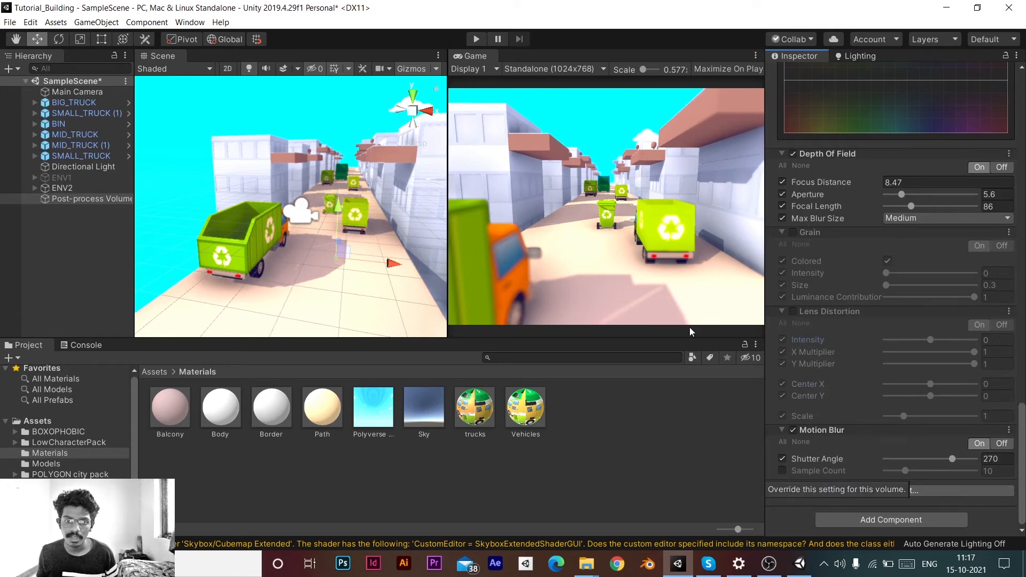
- Fly the Scene view down the street to the bin to examine the motion blur while moving
right_click_drag(312, 194, 314, 225)
key("w")
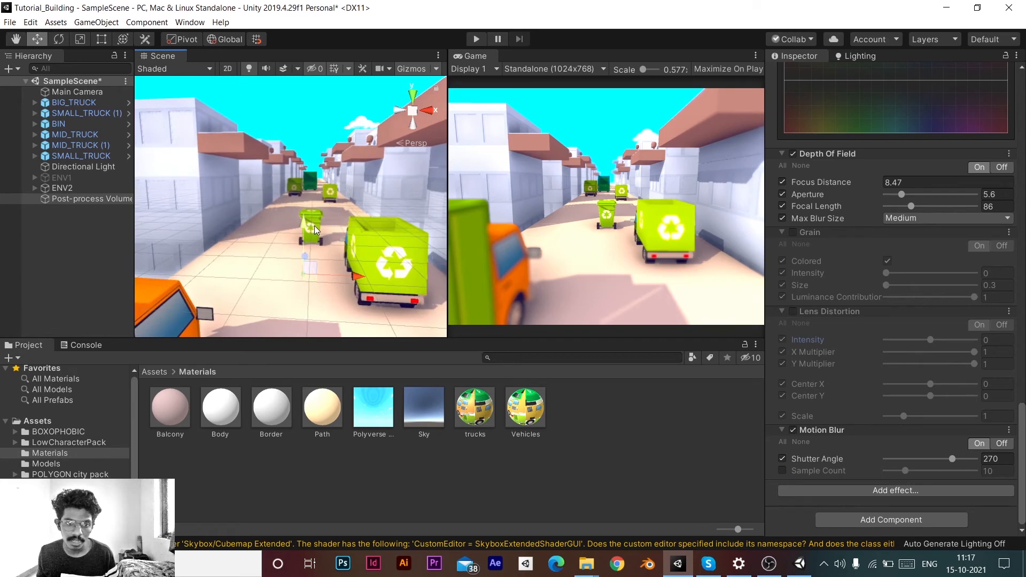
right_click_drag(315, 230, 338, 275)
key("w")
left_click(299, 197)
right_click_drag(299, 197, 319, 229)
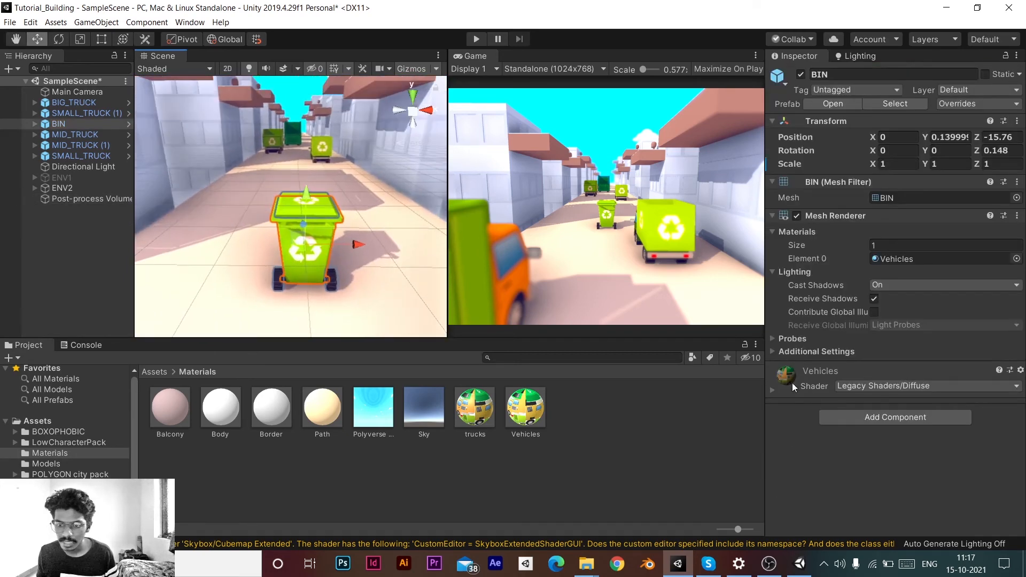
- Set the volume's Motion Blur shutter angle to 360, enable the Sample Count override and set it to 21
left_click(65, 197)
scroll(845, 396, "down", 10)
scroll(845, 396, "down", 10)
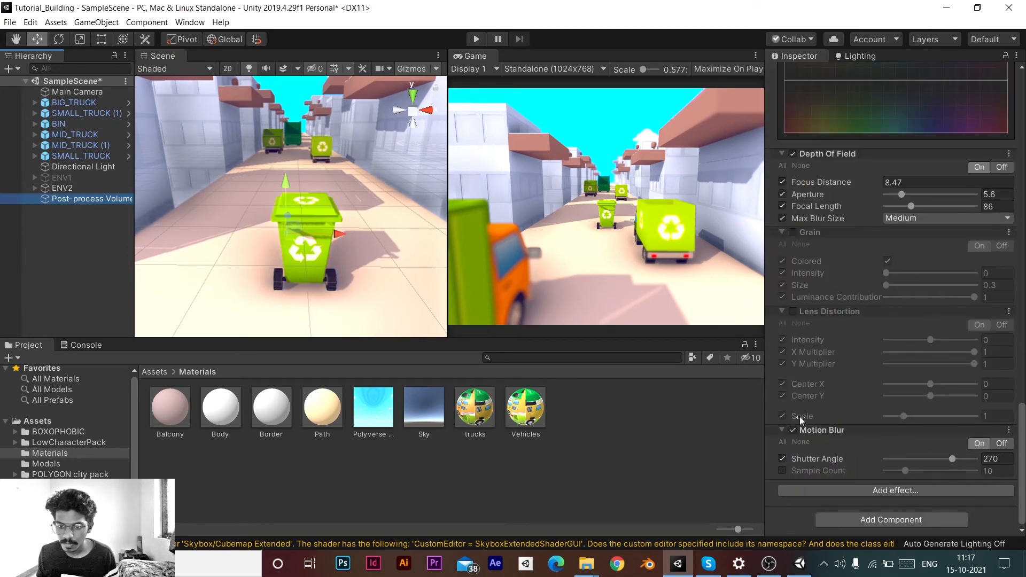
left_click_drag(952, 459, 965, 460)
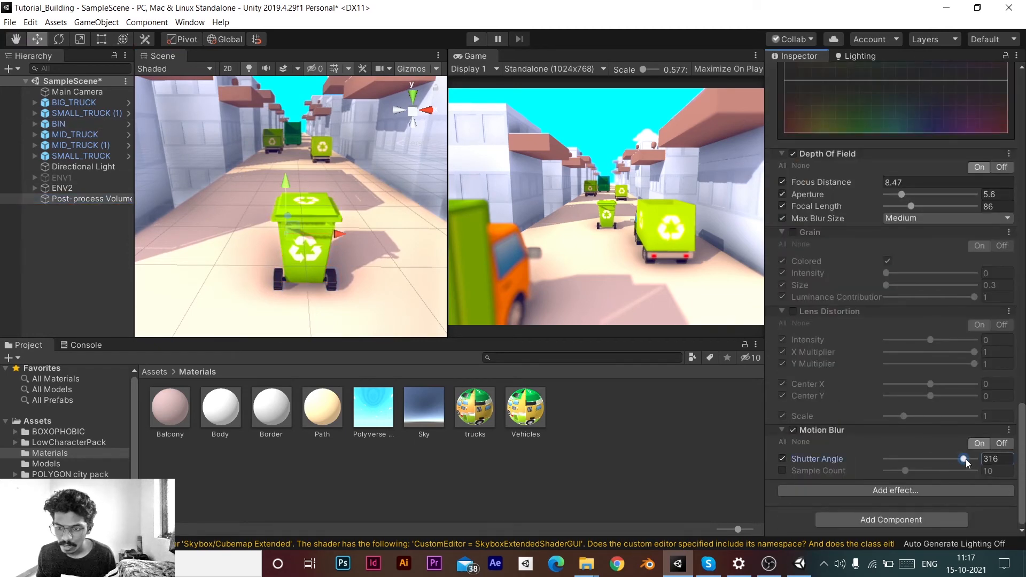
left_click(782, 470)
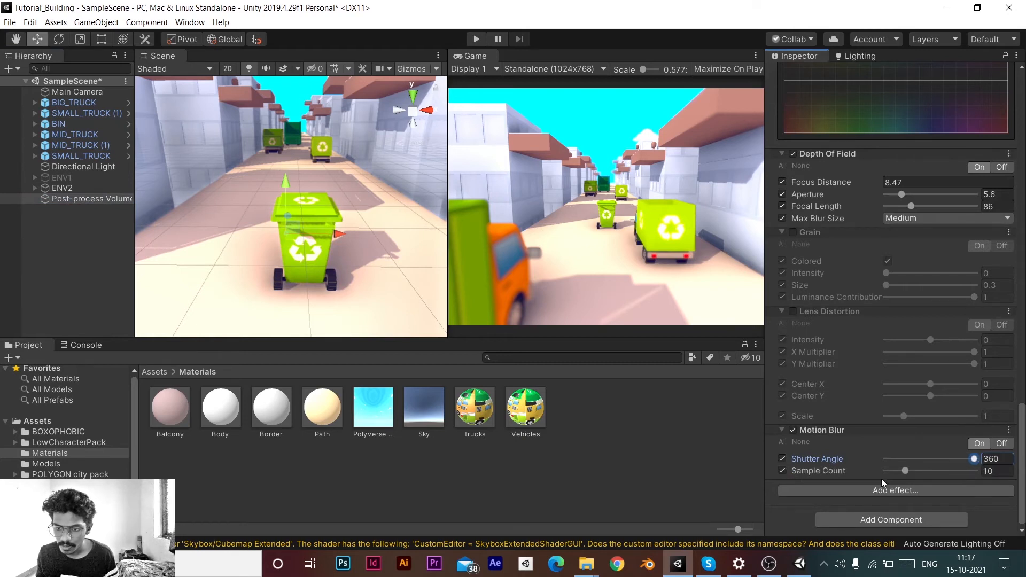
left_click_drag(906, 470, 939, 470)
- Move the bin along the street and raise it above the path, to position X 0.03, Y 1.45, Z -14.33
left_click(46, 258)
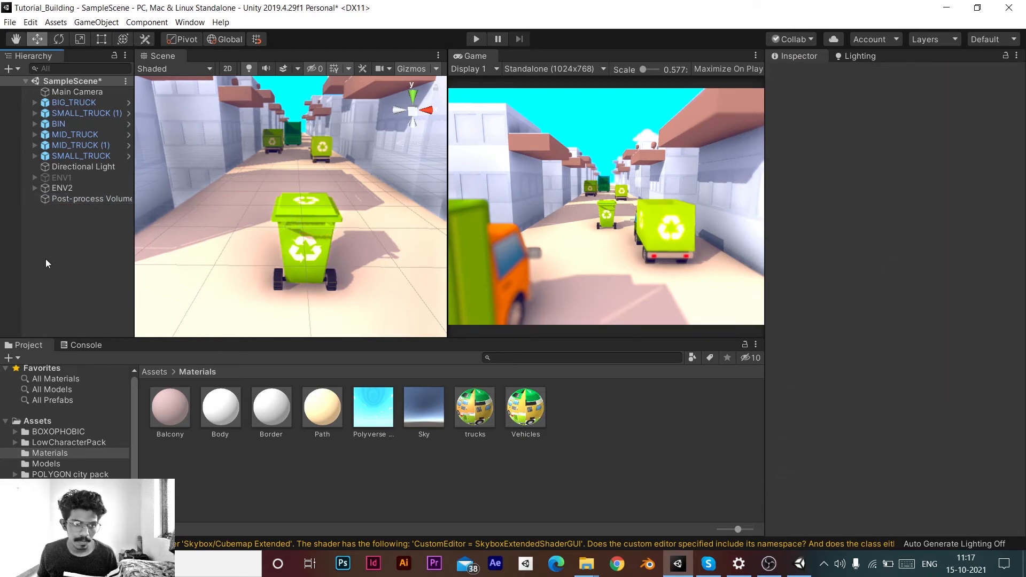
left_click(74, 190)
left_click(334, 227)
left_click(317, 229)
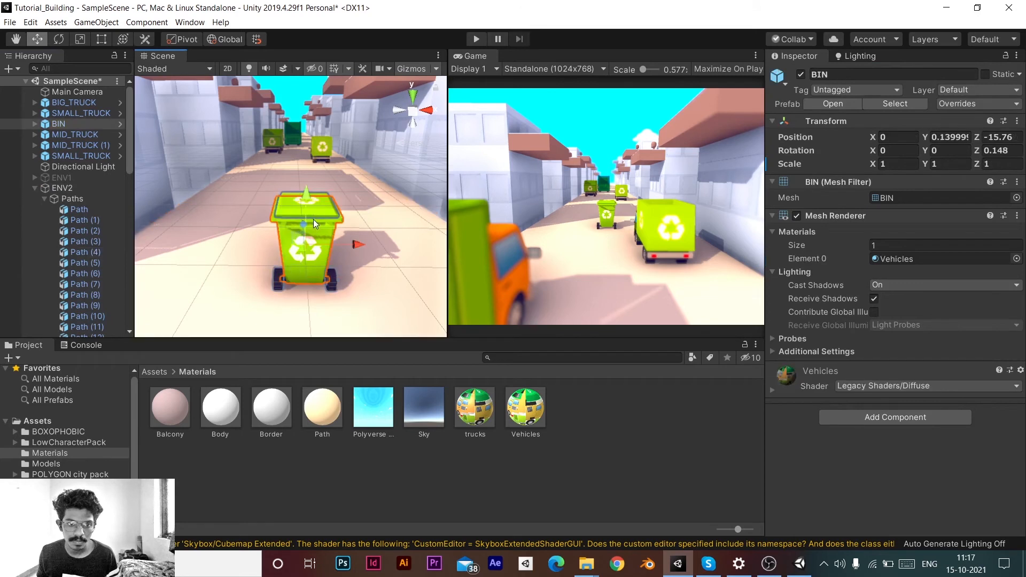
scroll(307, 240, "down", 3)
left_click_drag(296, 244, 295, 177)
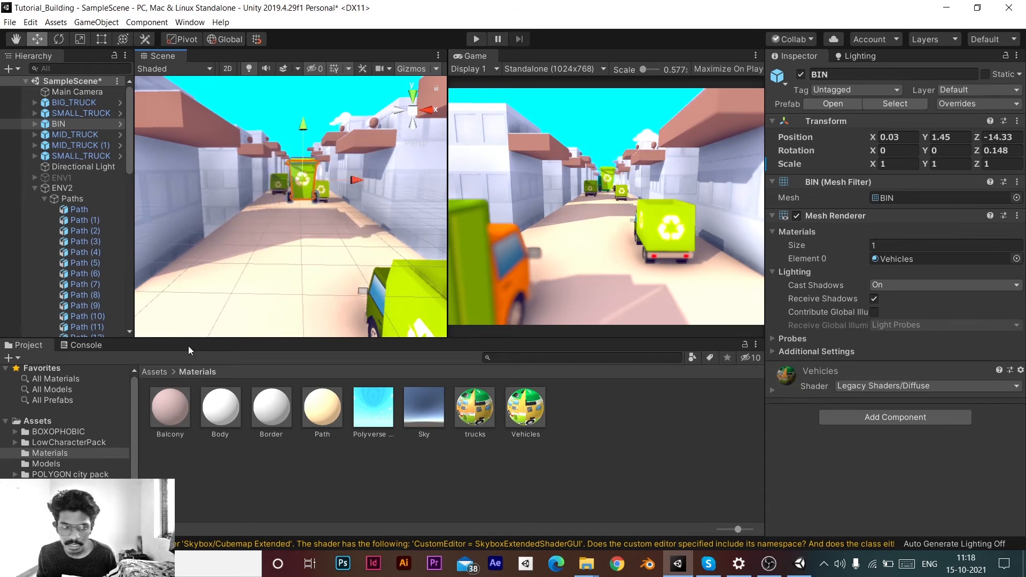
- Check the post-process volume's settings, and undo the last move that raised the bin
scroll(78, 269, "down", 10)
left_click(86, 331)
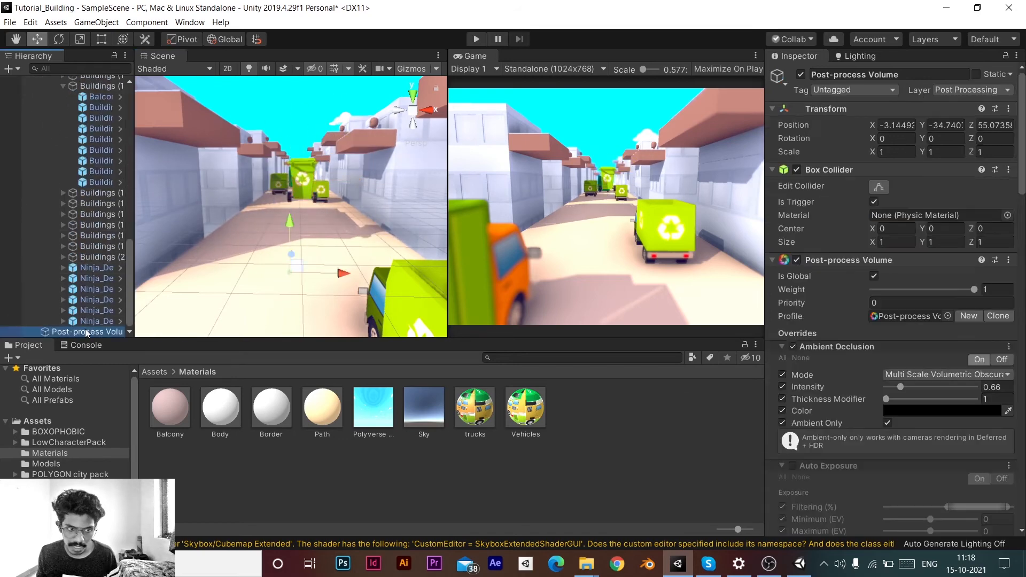
scroll(822, 363, "down", 10)
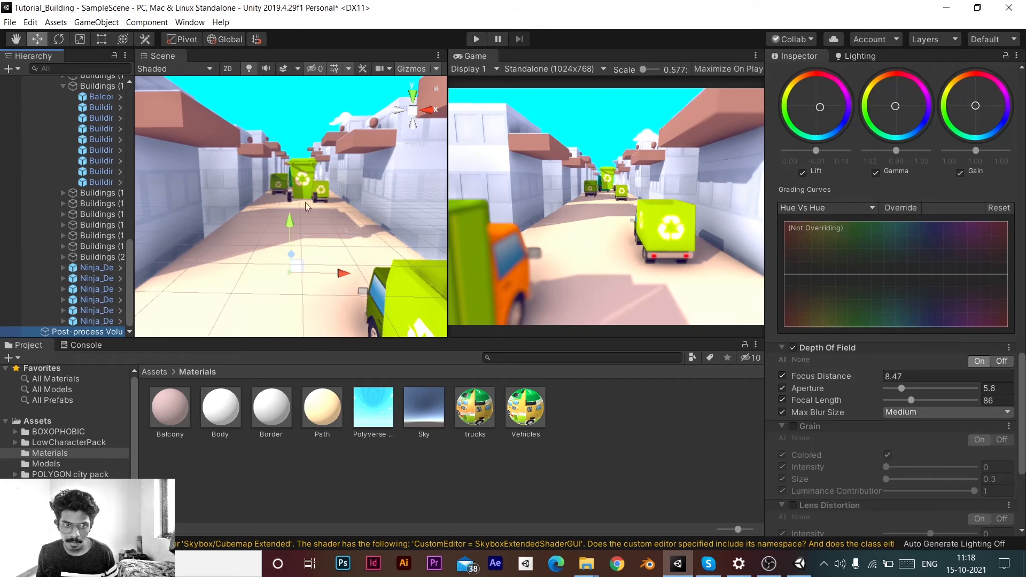
key("ctrl+z")
key("ctrl+z")
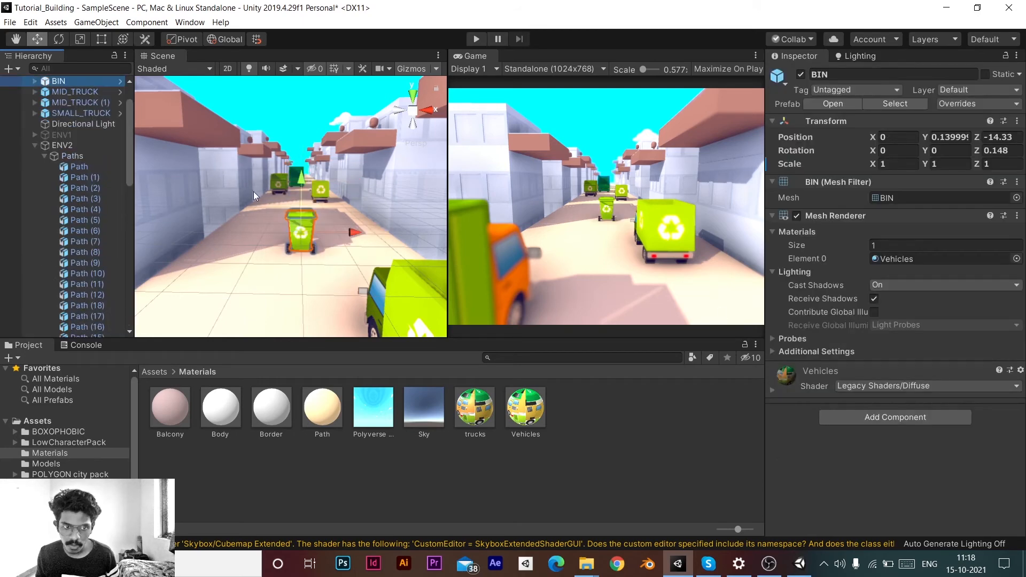
- Select the Post-process Volume and disable its Motion Blur effect
scroll(92, 248, "down", 10)
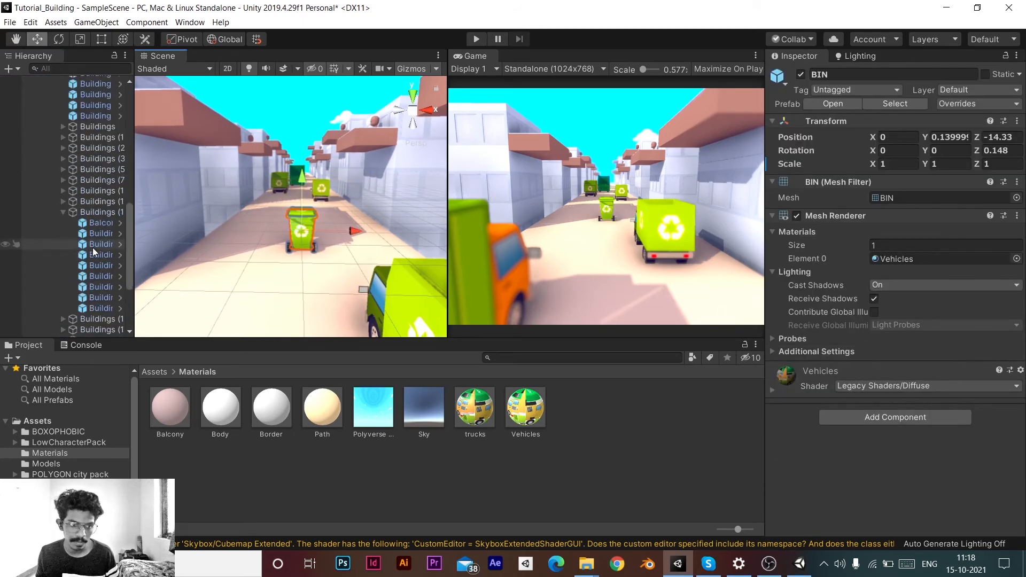
left_click(97, 331)
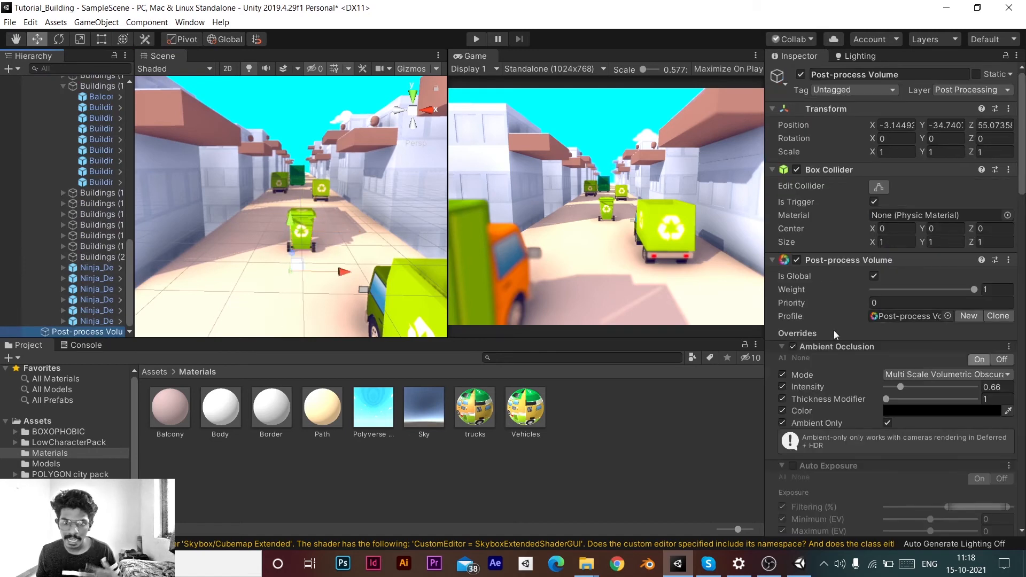
scroll(851, 325, "down", 20)
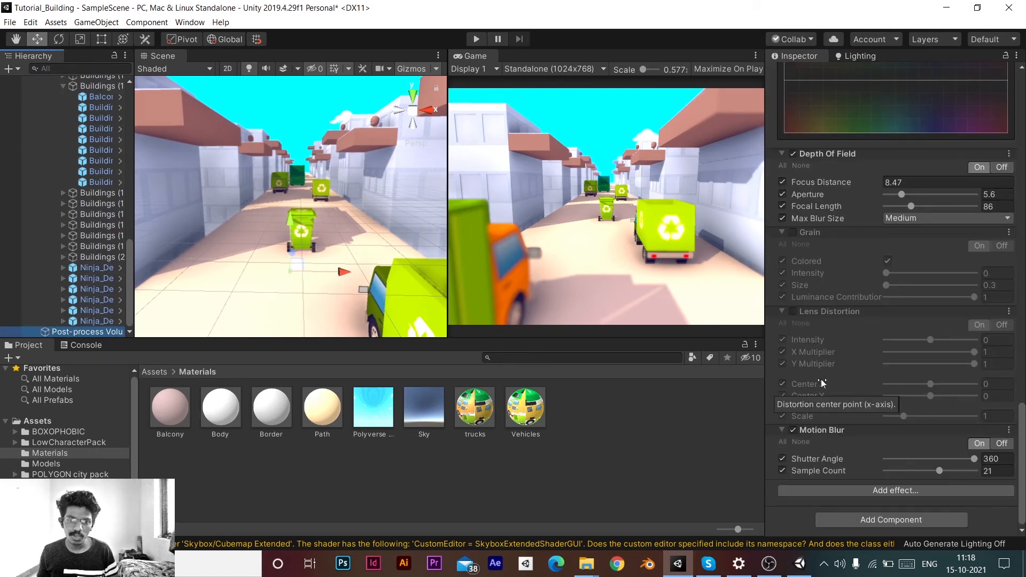
left_click(793, 431)
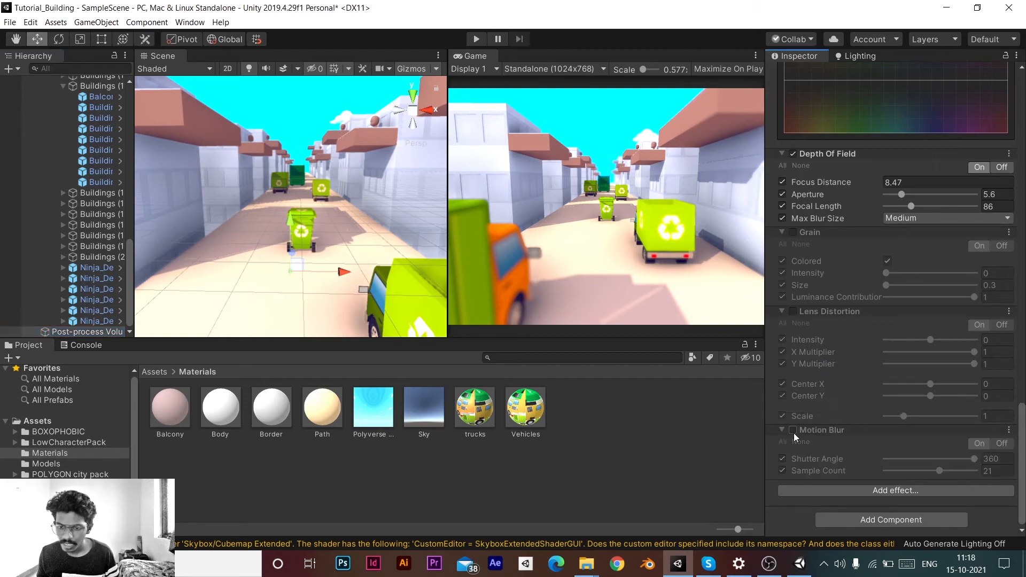
- Add a Screen-space reflections effect to the volume and expand its settings
left_click(848, 491)
mouse_move(864, 502)
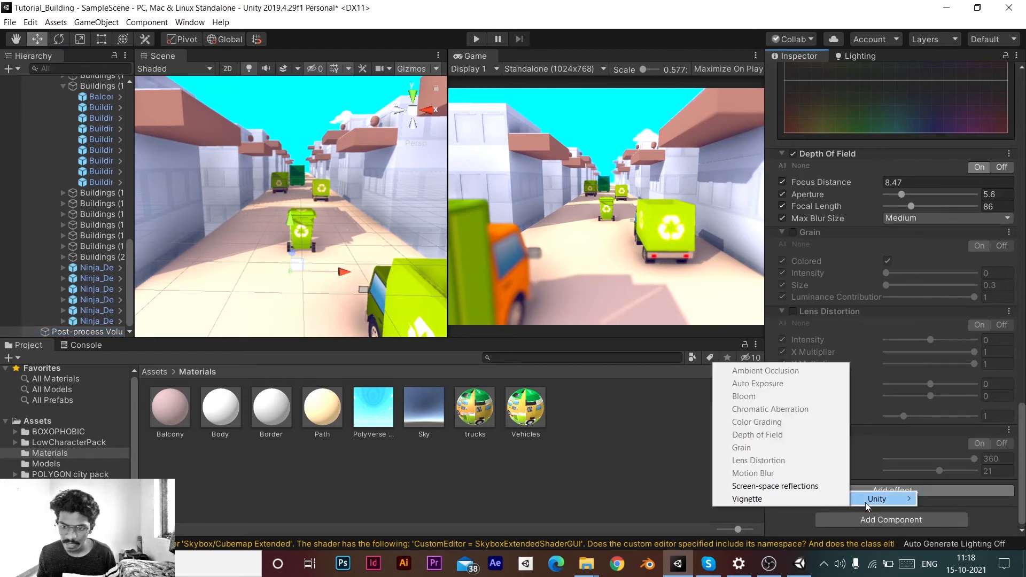
left_click(777, 486)
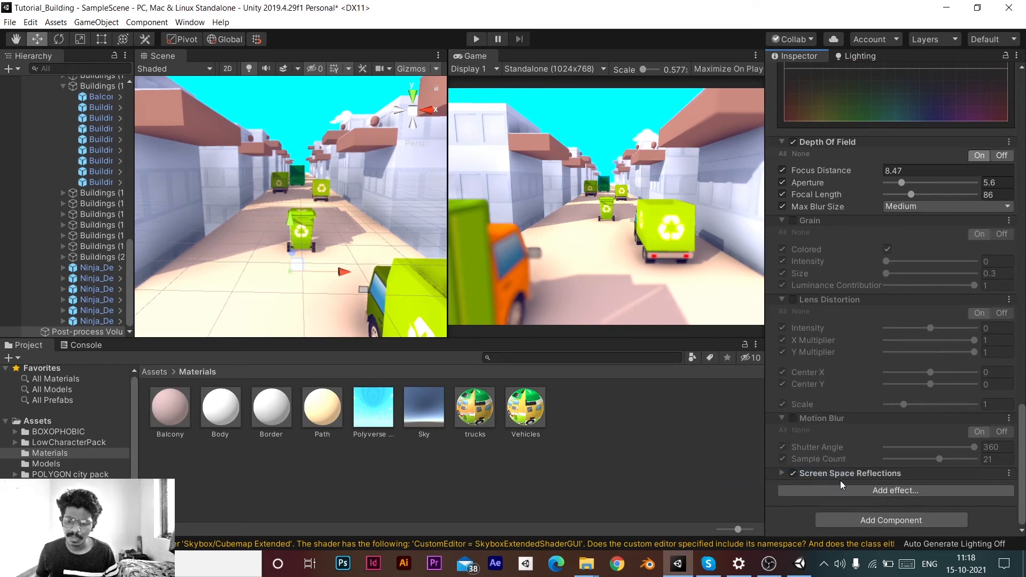
scroll(860, 482, "down", 3)
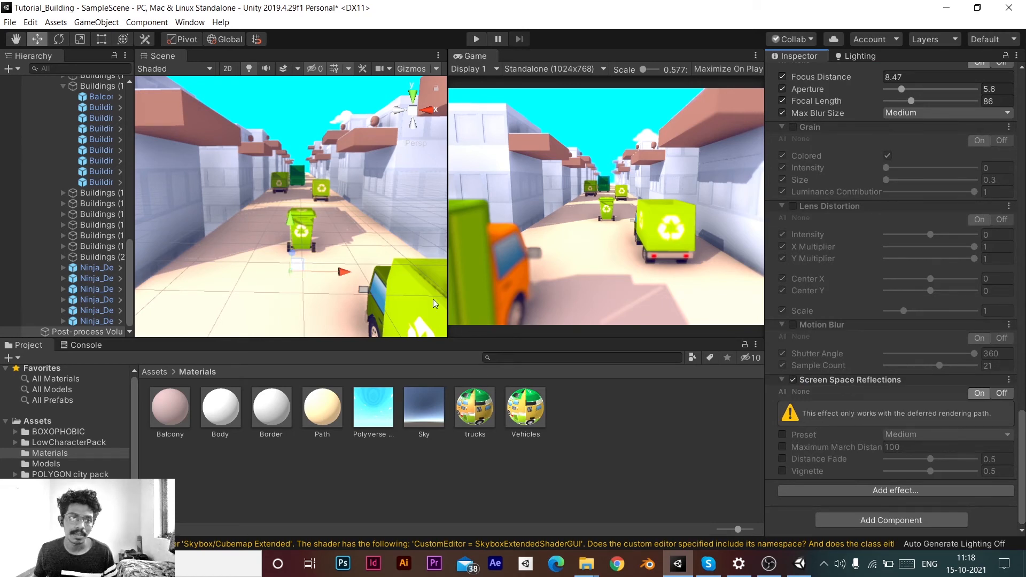
- Examine the Rendering Path options of the Main Camera, including Deferred, without choosing a different one
scroll(86, 160, "up", 10)
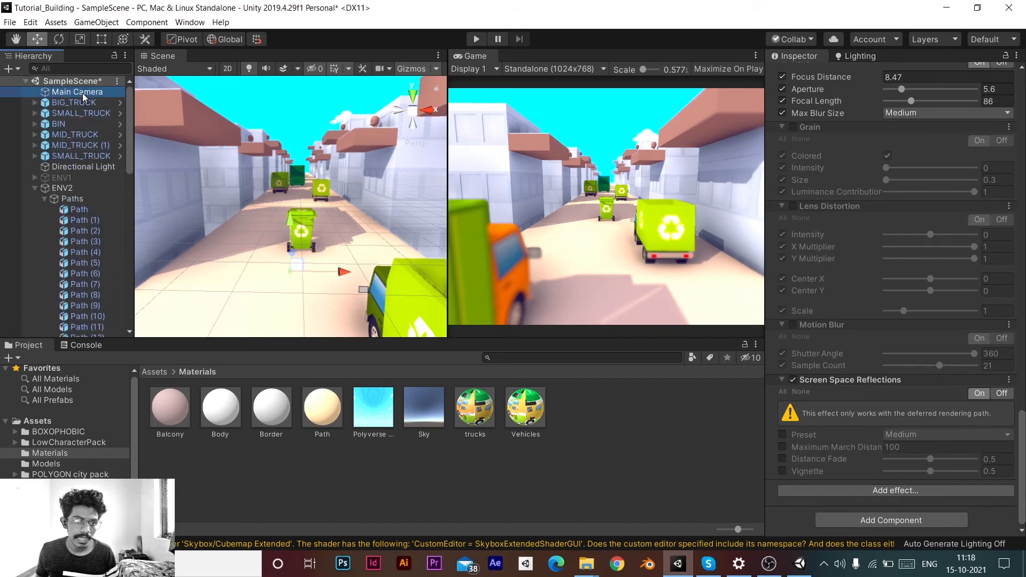
left_click(81, 91)
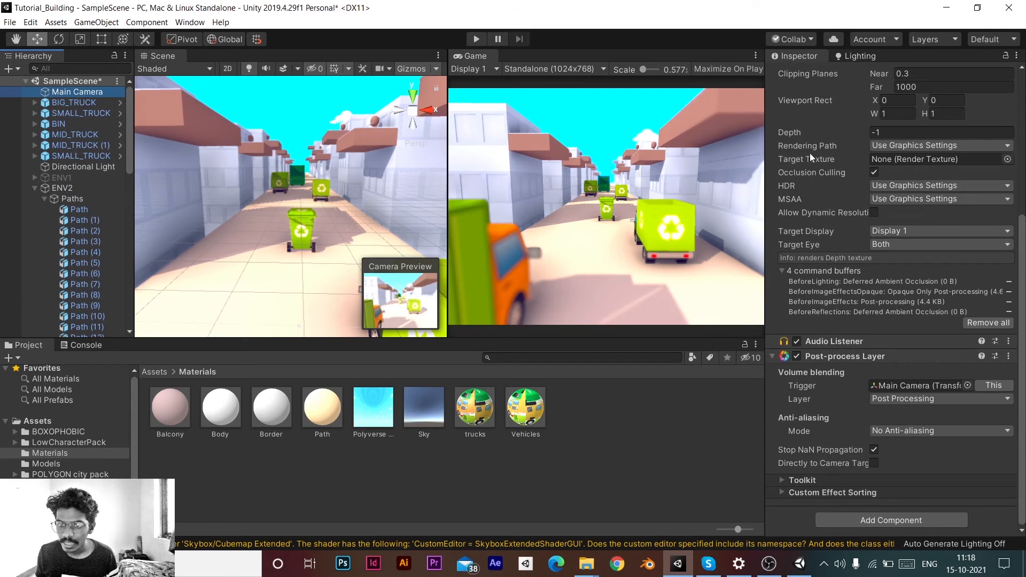
left_click(900, 143)
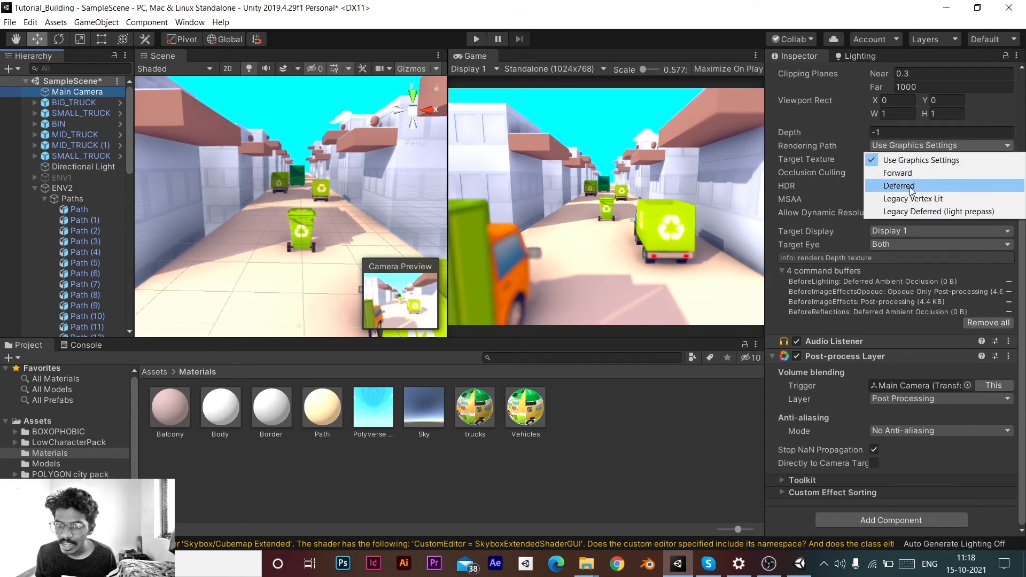
left_click(832, 135)
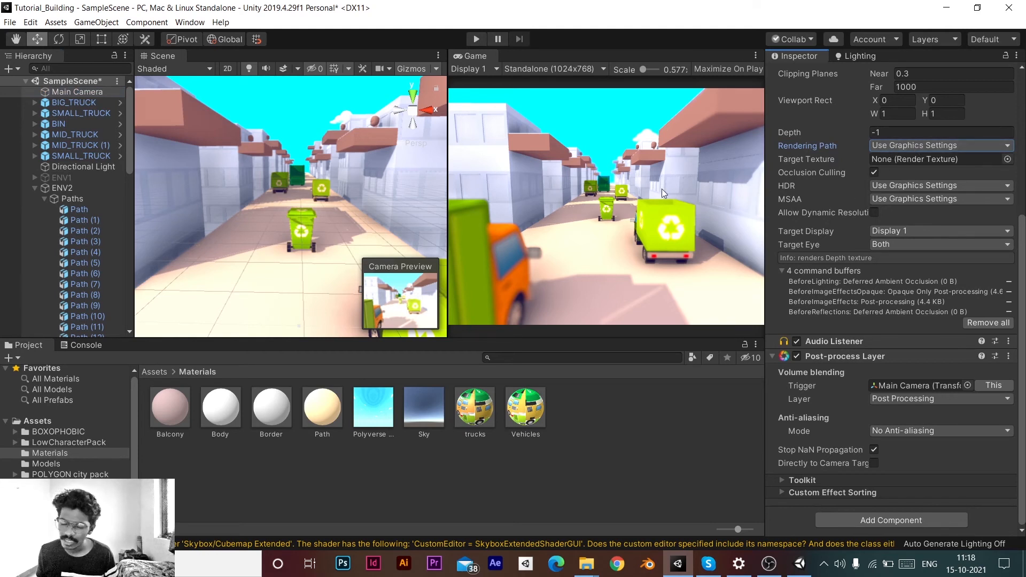
left_click(78, 92)
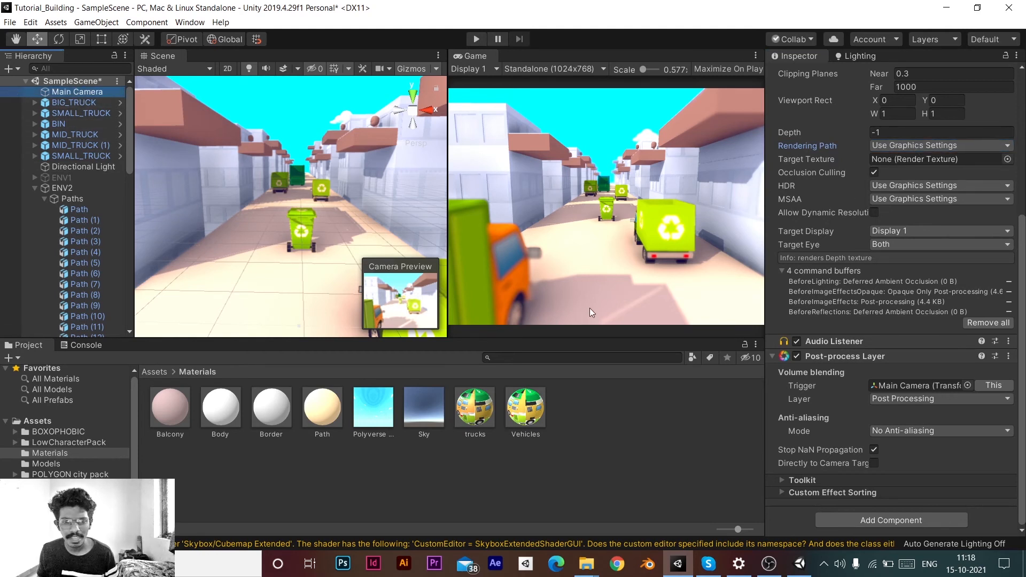
- Select the Post-process Volume again and disable its Screen Space Reflections effect
scroll(76, 233, "down", 10)
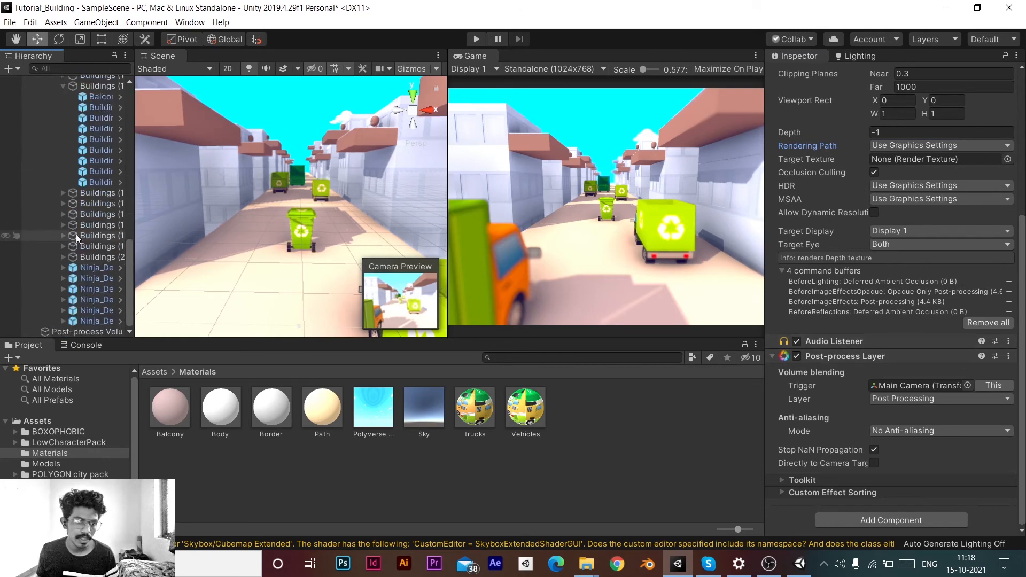
left_click(87, 331)
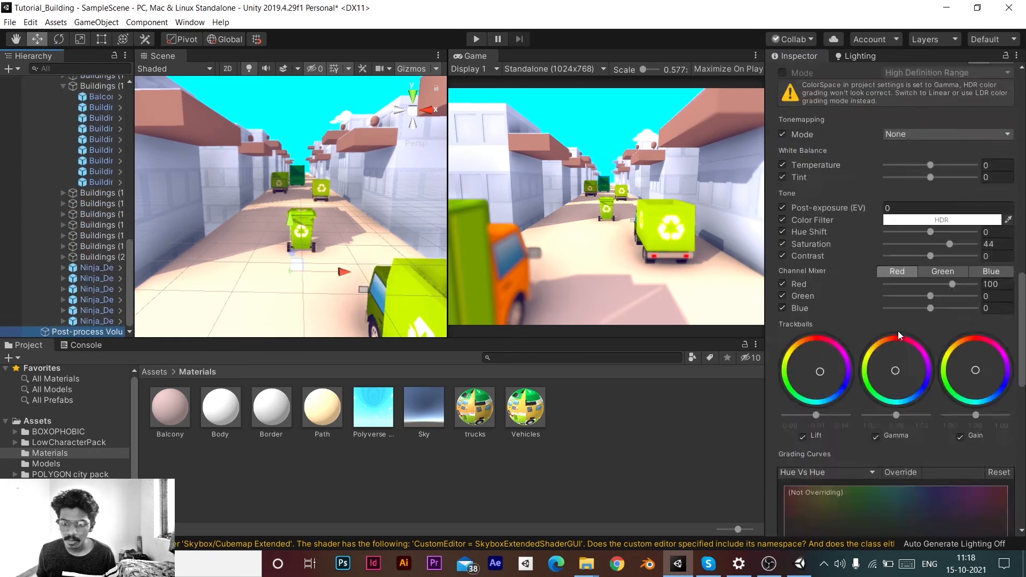
scroll(897, 331, "down", 10)
left_click(792, 381)
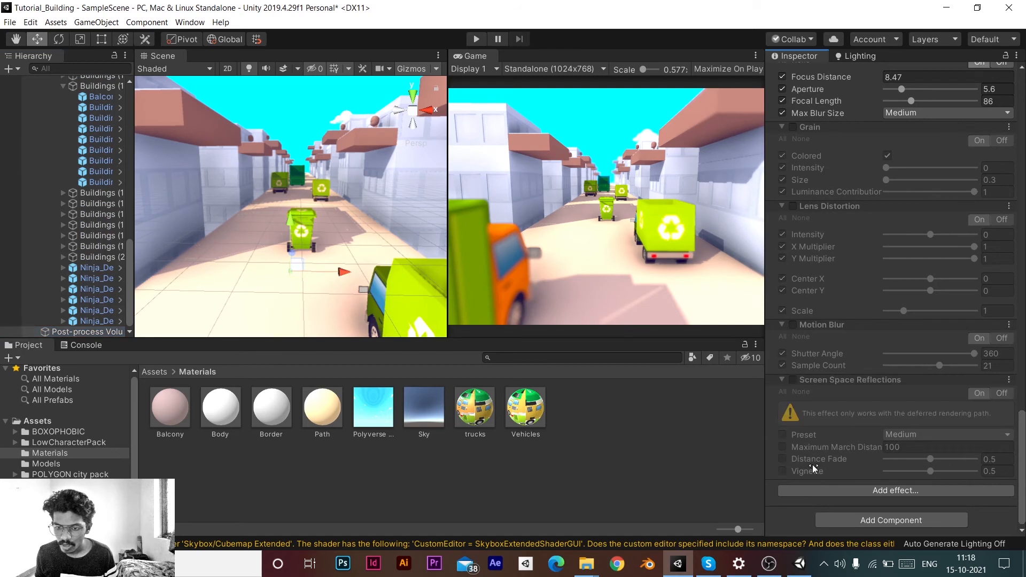
- Add a Vignette effect to the volume and expand its settings
left_click(822, 489)
mouse_move(836, 498)
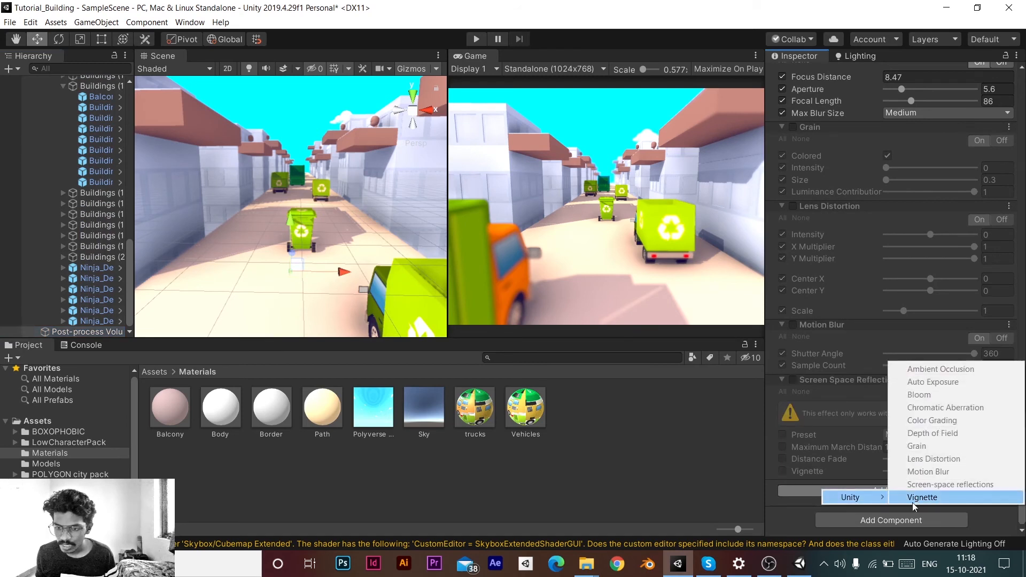
left_click(935, 498)
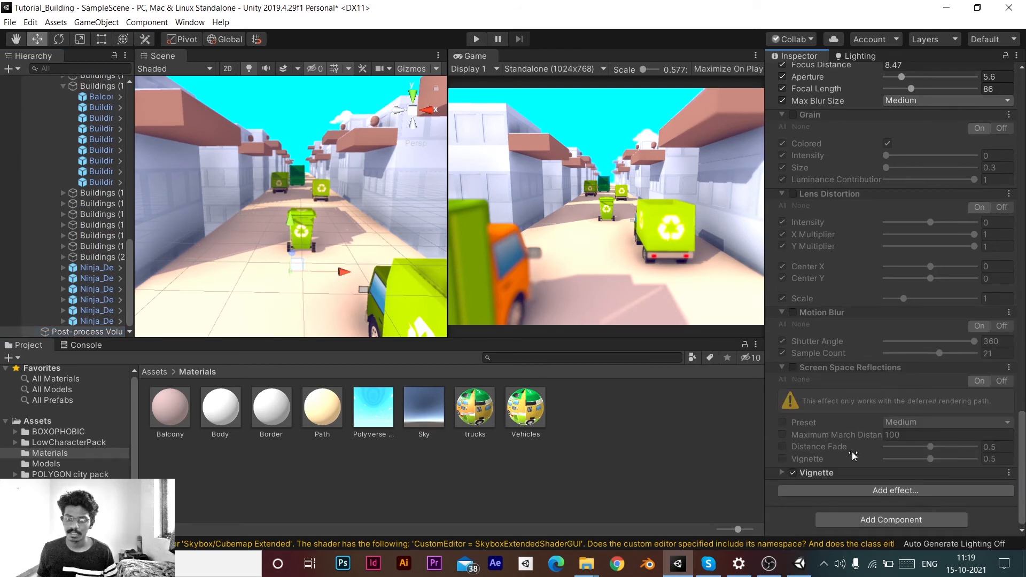
left_click(832, 478)
scroll(808, 392, "down", 3)
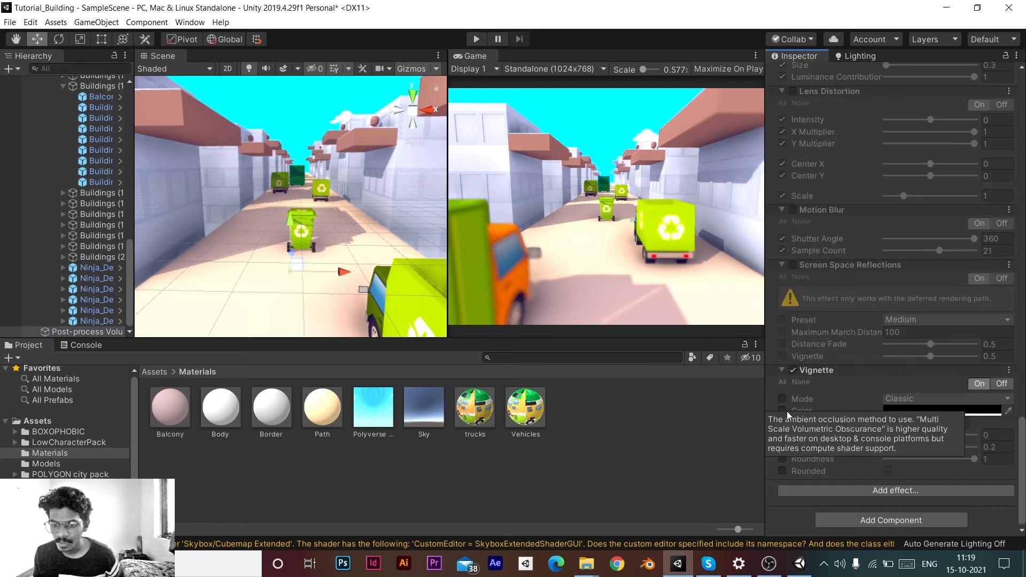
- Enable the Vignette's Mode, Color, Center, Intensity, Smoothness, Roundness and Rounded overrides
left_click(782, 399)
left_click(782, 422)
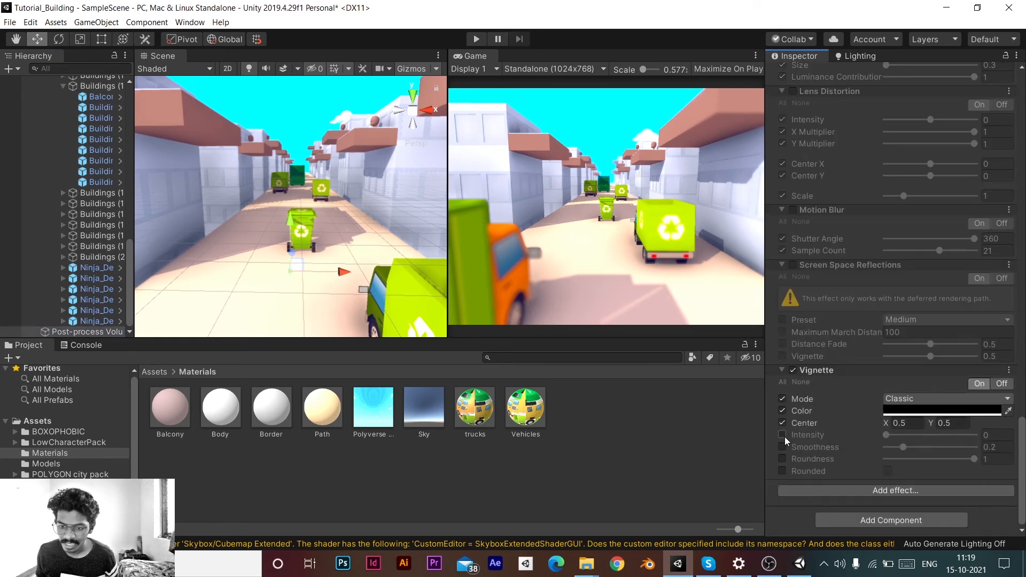
left_click(782, 435)
left_click(781, 449)
left_click(782, 459)
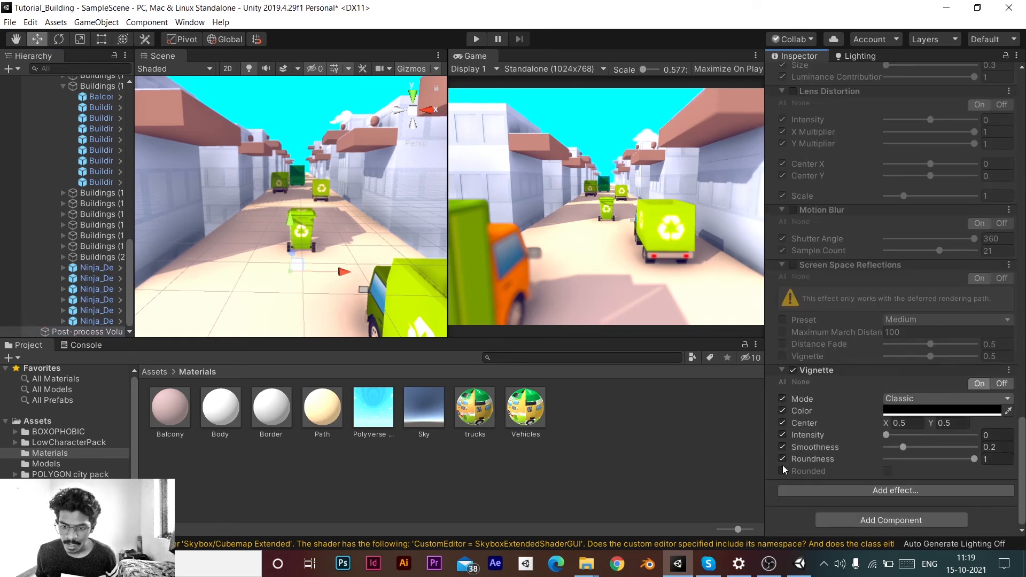
left_click(782, 470)
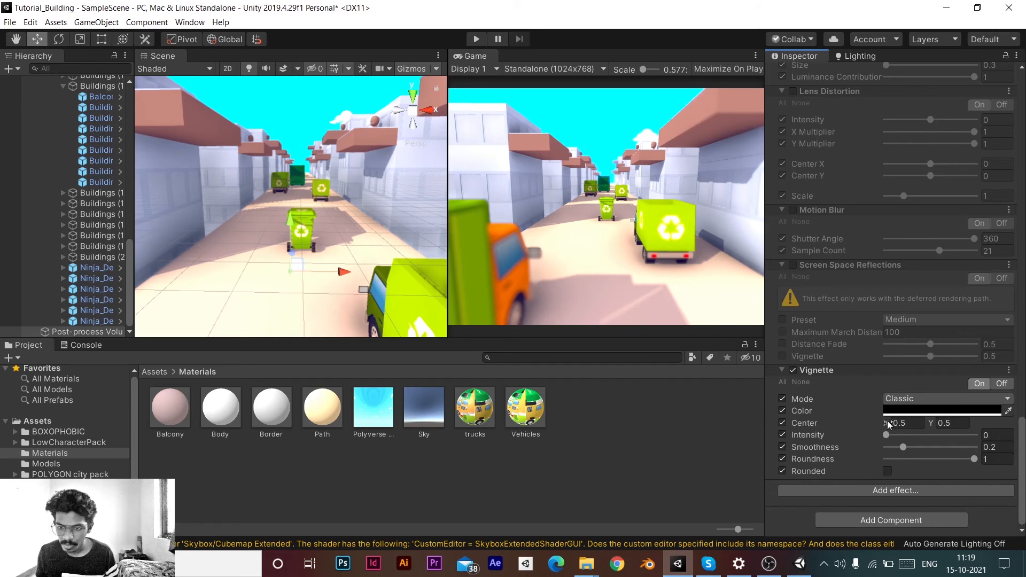
- Try a Vignette Intensity of about 0.9 and inspect the black vignette color without changing it
left_click_drag(887, 434, 970, 462)
left_click(905, 410)
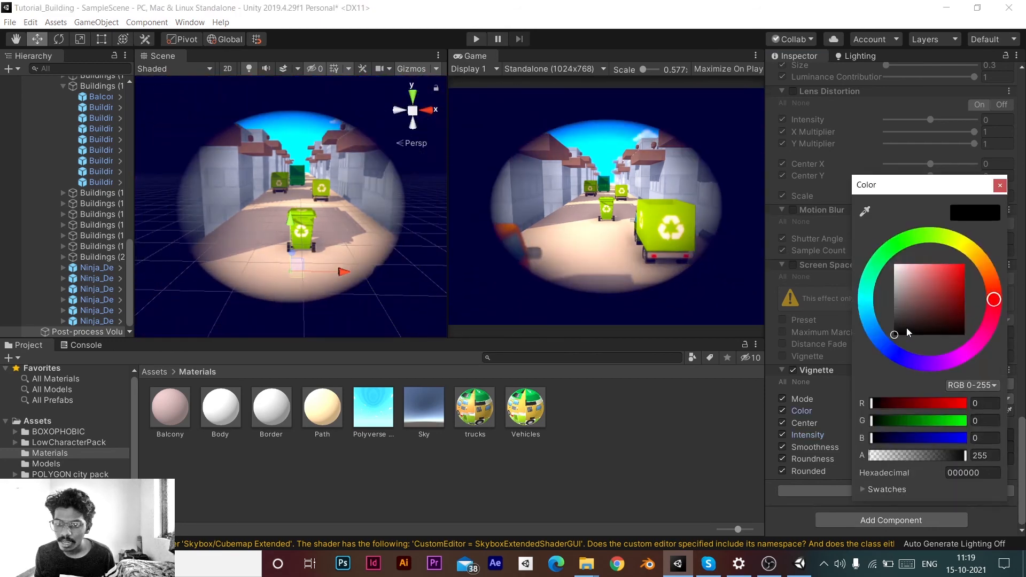
left_click(999, 185)
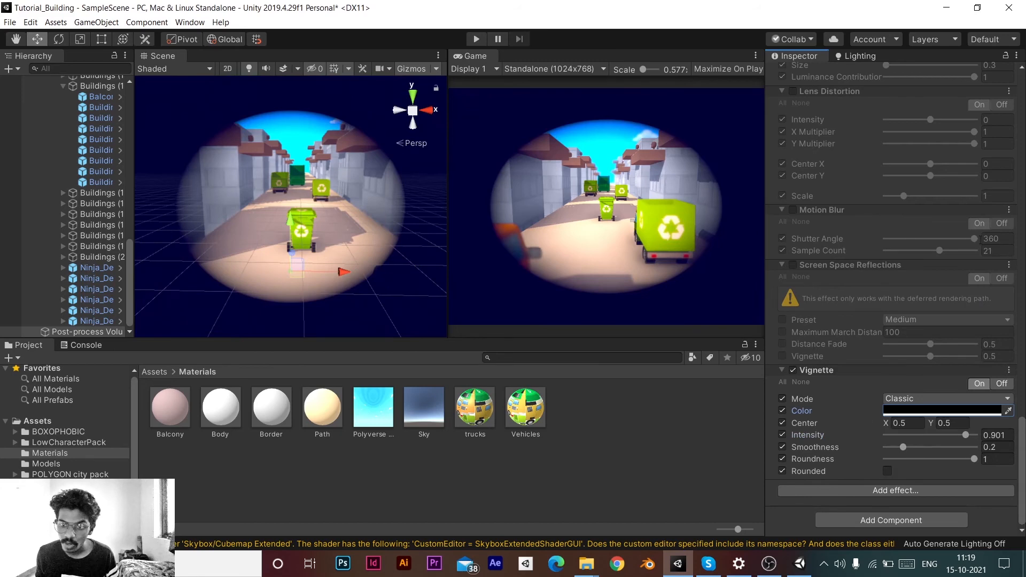
- Try shifting the Color Grading Lift trackball toward orange, and undo the trial adjustments
scroll(887, 177, "up", 15)
scroll(845, 284, "down", 4)
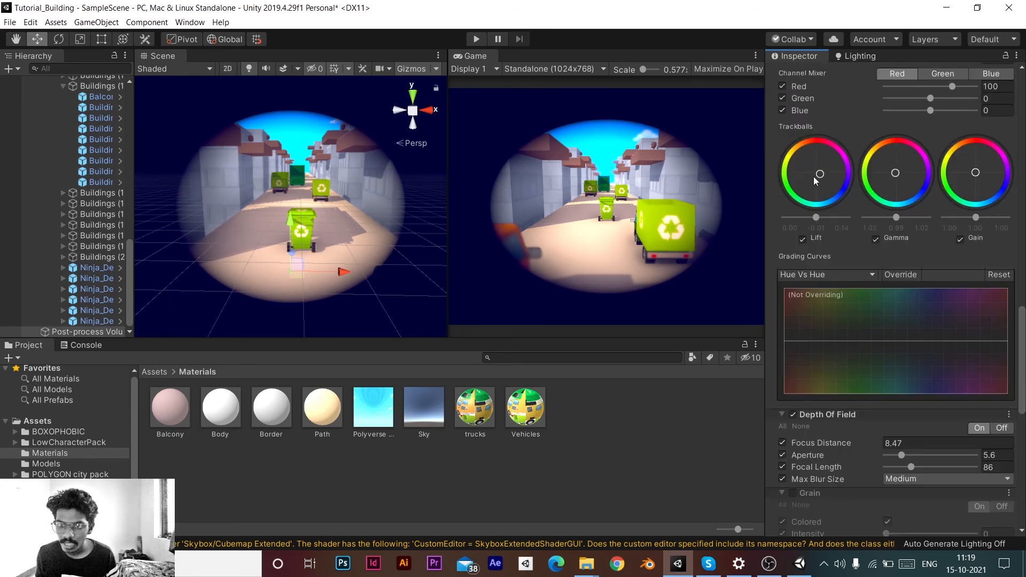
left_click_drag(813, 176, 807, 167)
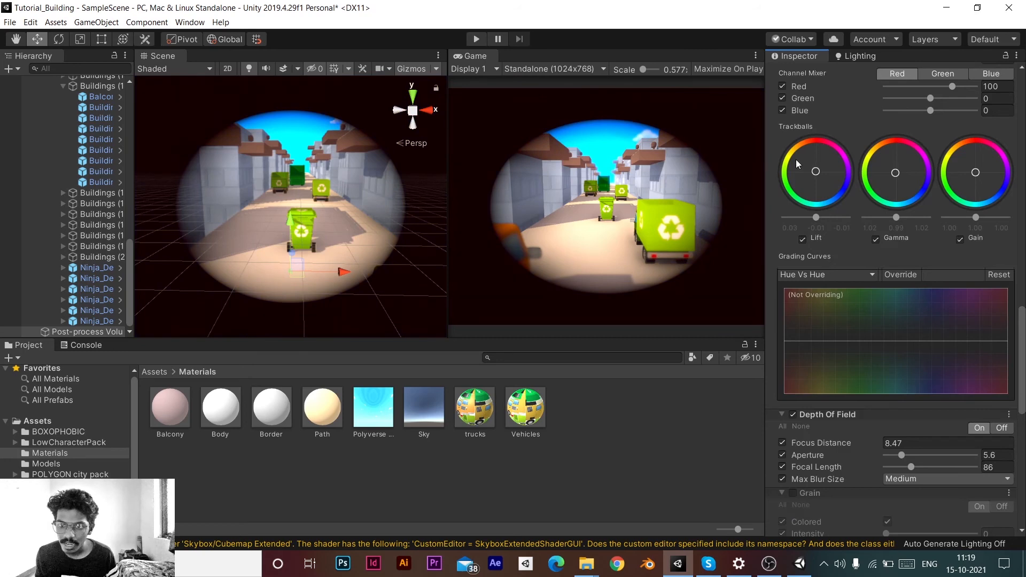
left_click_drag(796, 159, 838, 197)
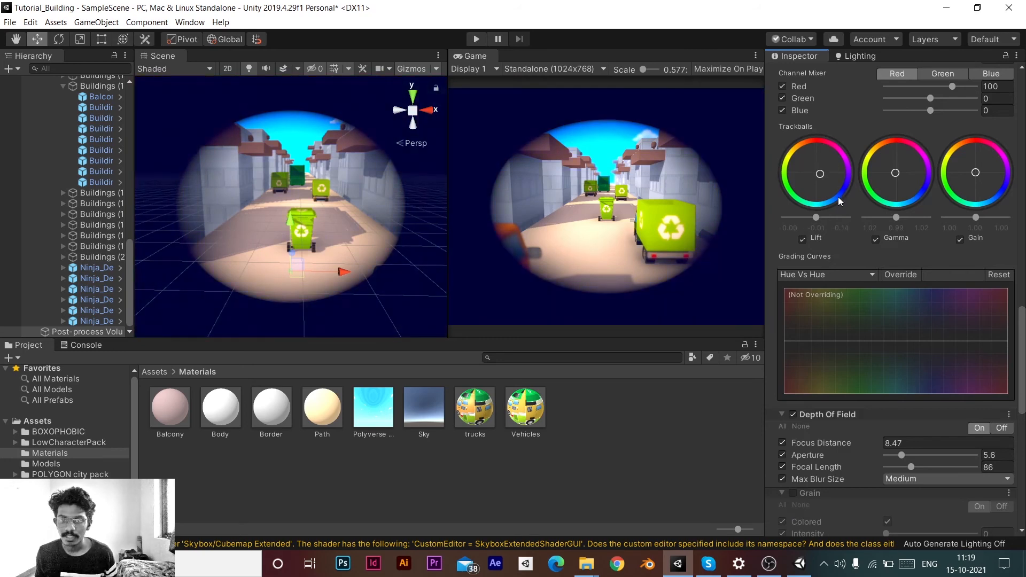
key("ctrl+z")
- Set the Vignette's Smoothness to 1 and its Intensity to about 0.31
scroll(881, 372, "down", 13)
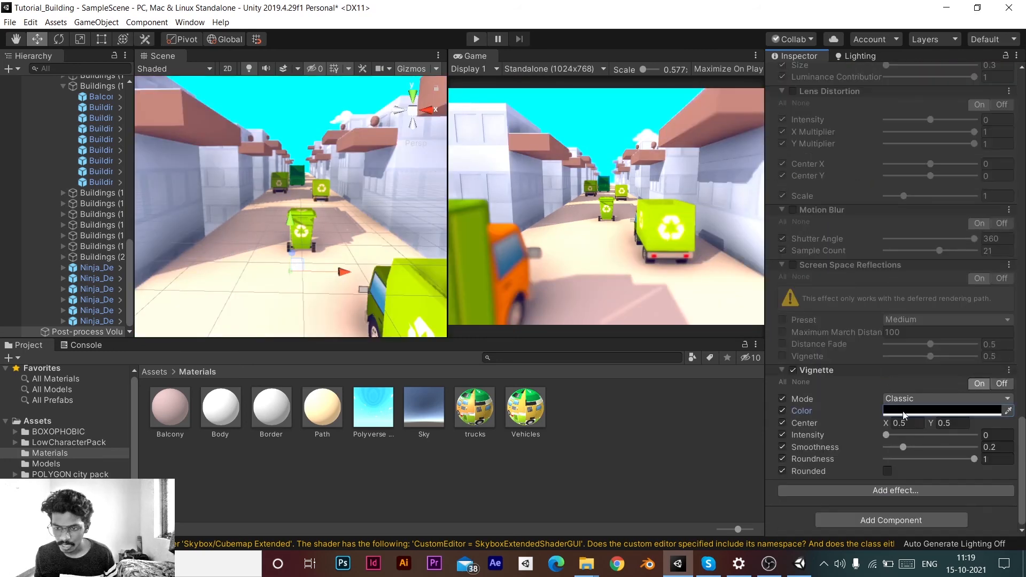
left_click_drag(889, 434, 979, 464)
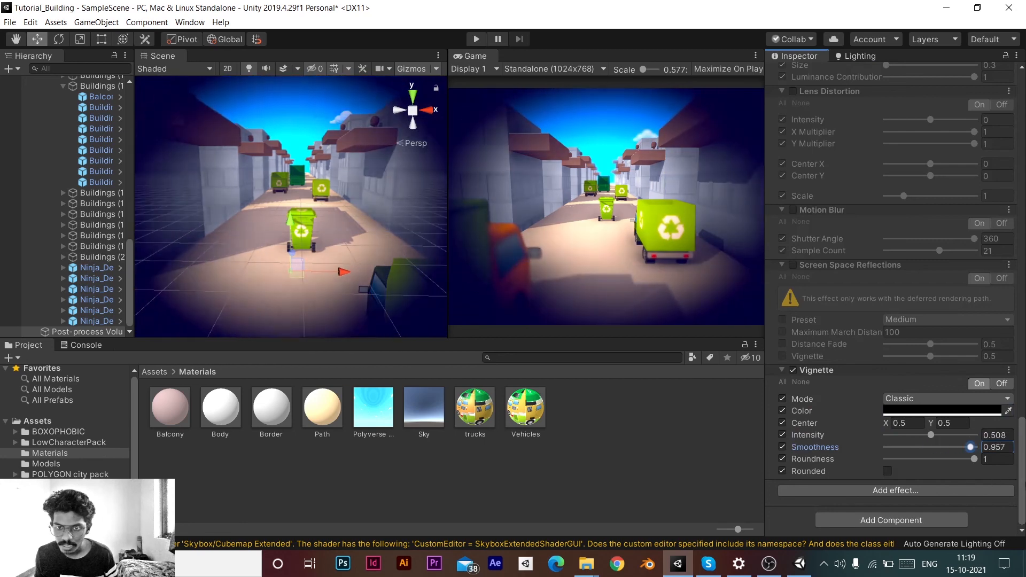
left_click_drag(930, 435, 914, 436)
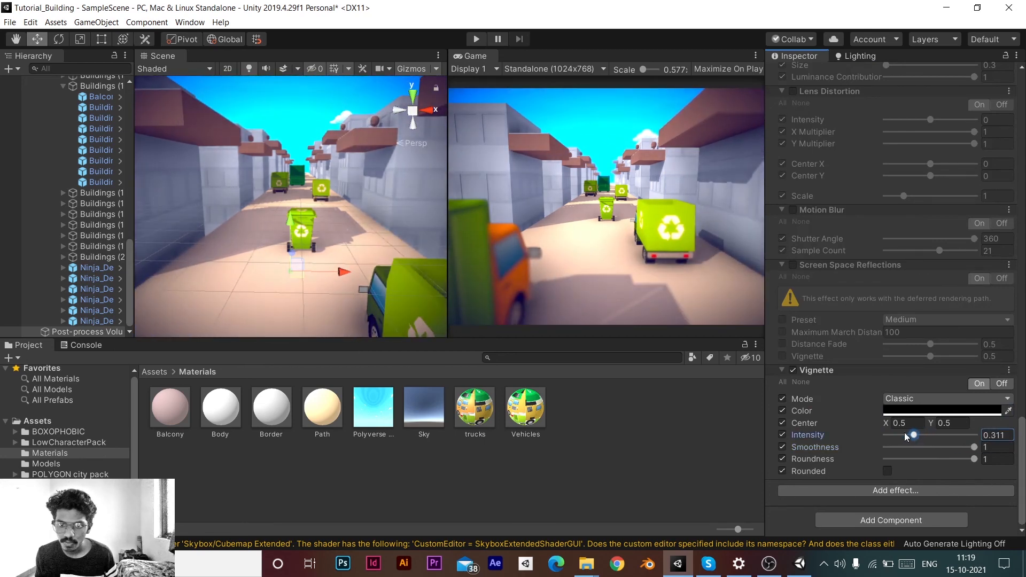
- Set the Depth Of Field effect's Aperture to 2.9
scroll(829, 368, "up", 10)
scroll(807, 406, "down", 3)
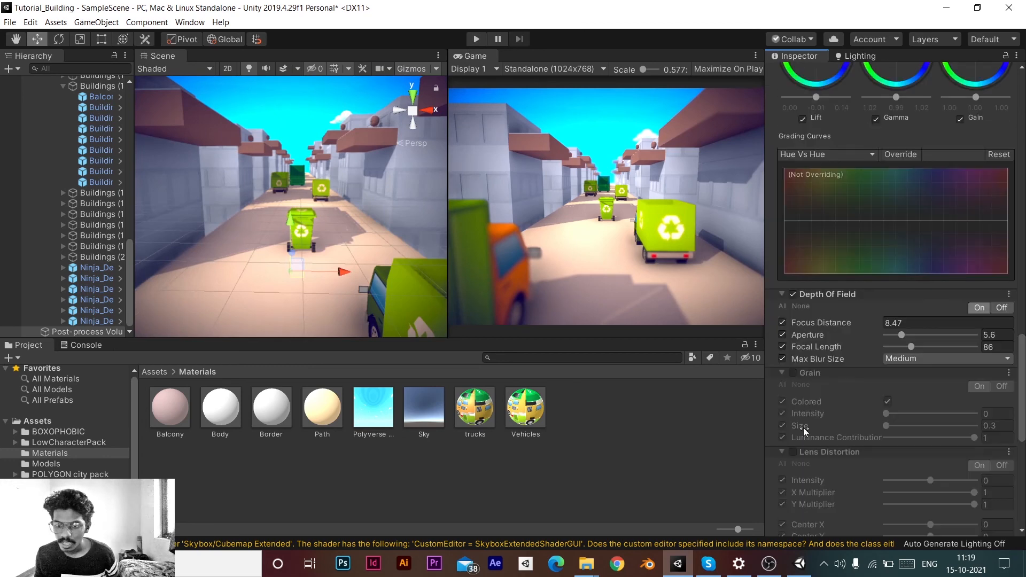
mouse_move(897, 336)
left_mouse_down()
mouse_move(916, 334)
mouse_move(894, 338)
left_mouse_up()
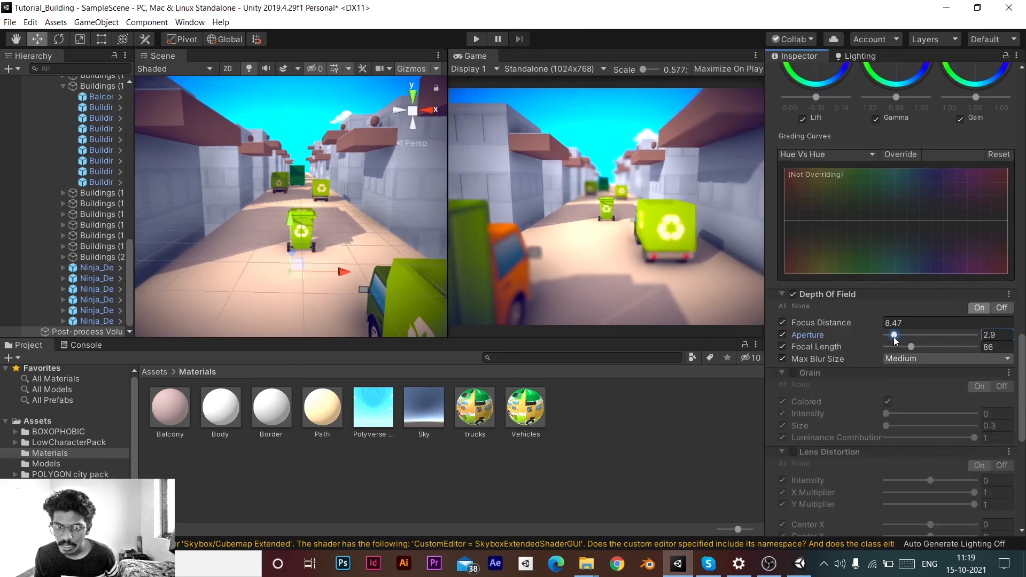
- Review the list of Unity effects that can be added to the volume without adding one
scroll(896, 369, "down", 7)
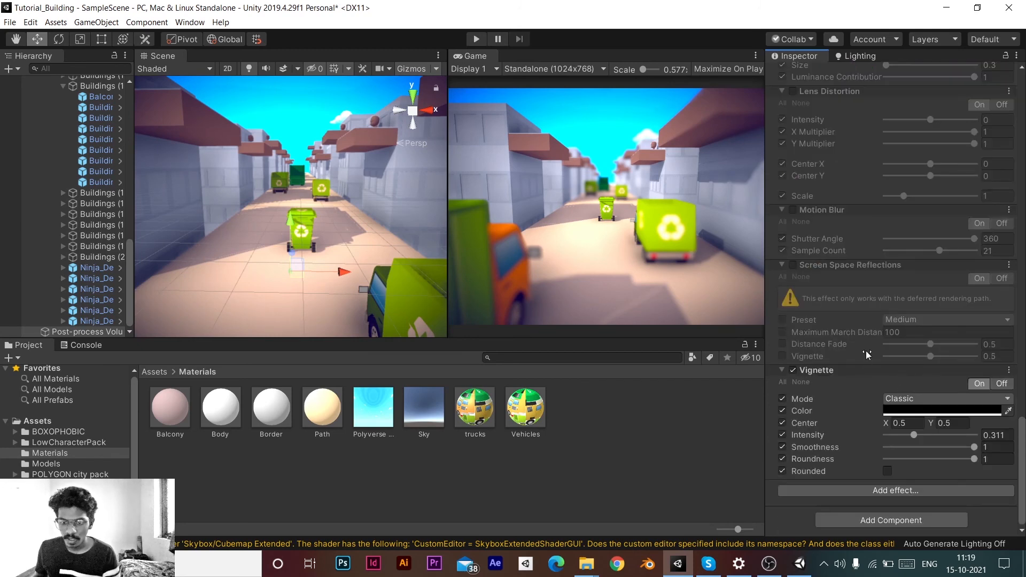
left_click(857, 491)
mouse_move(887, 499)
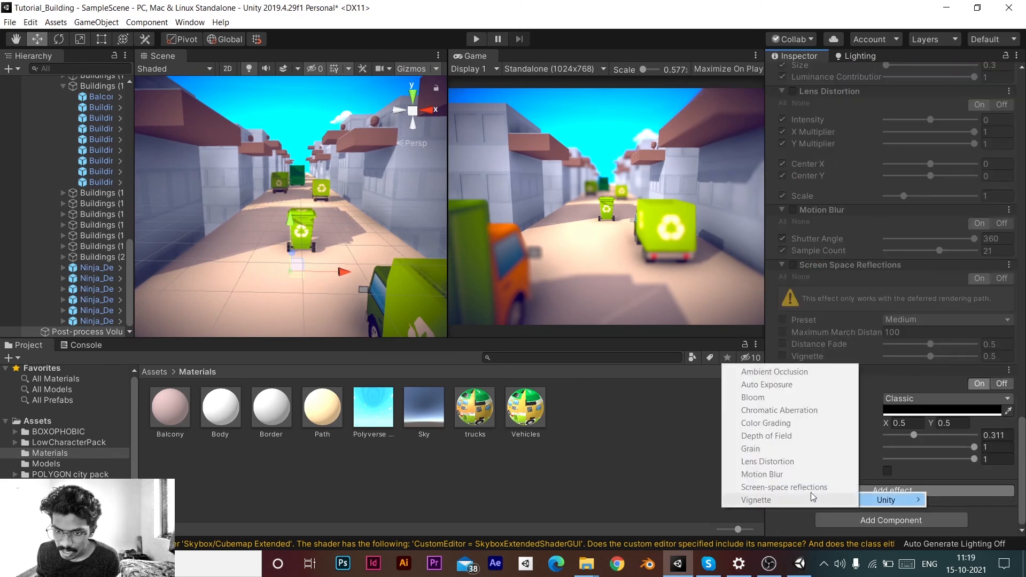
left_click(780, 503)
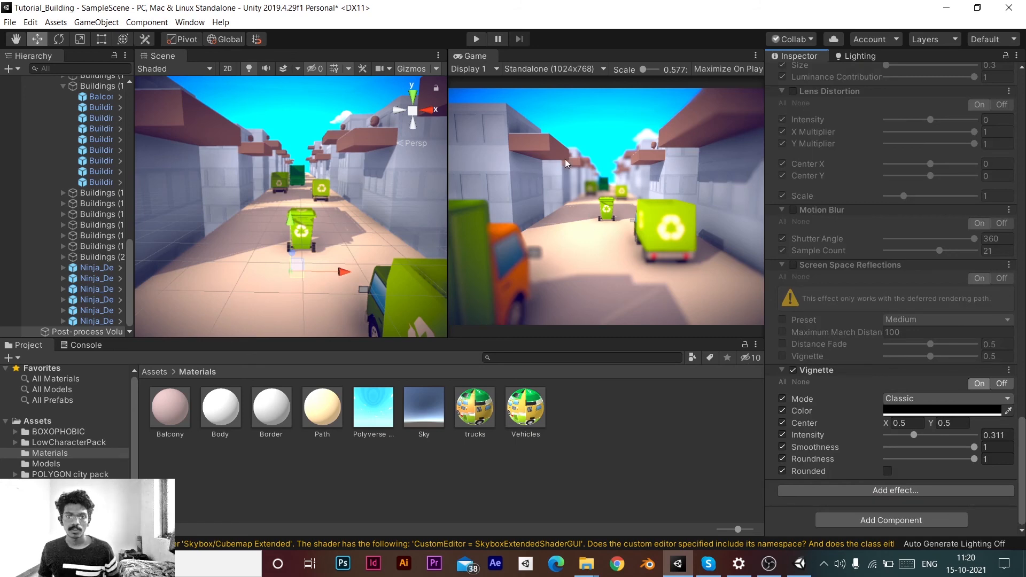
- Check the rendered street in a maximized Game view and restore the normal layout
key("shift+space")
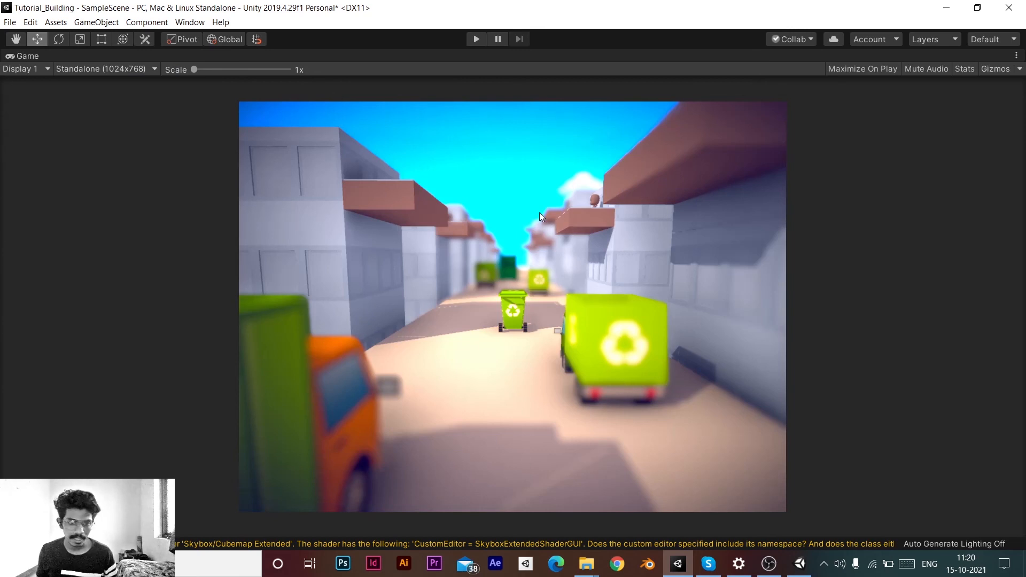
key("shift+space")
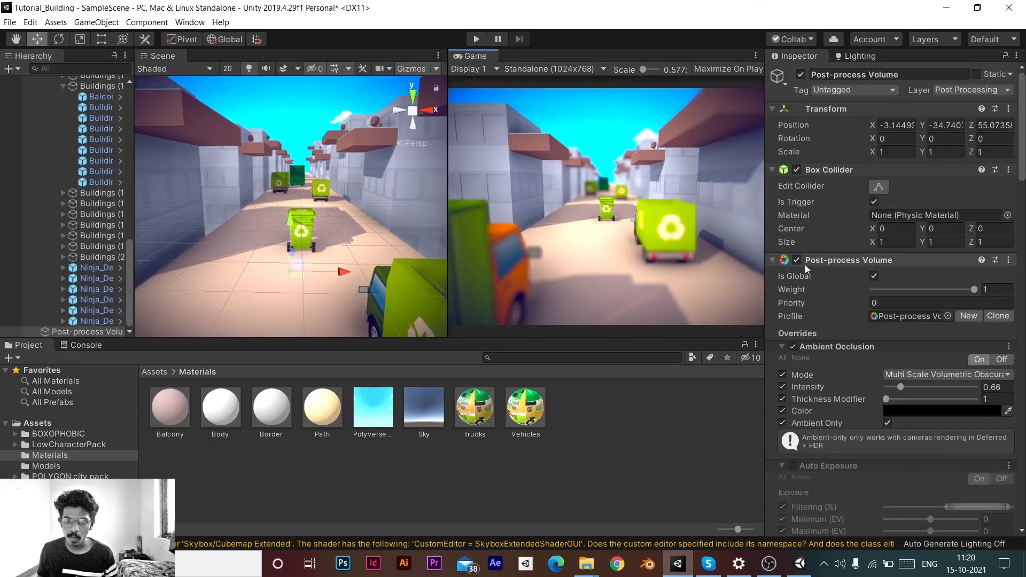
scroll(973, 292, "down", 5)
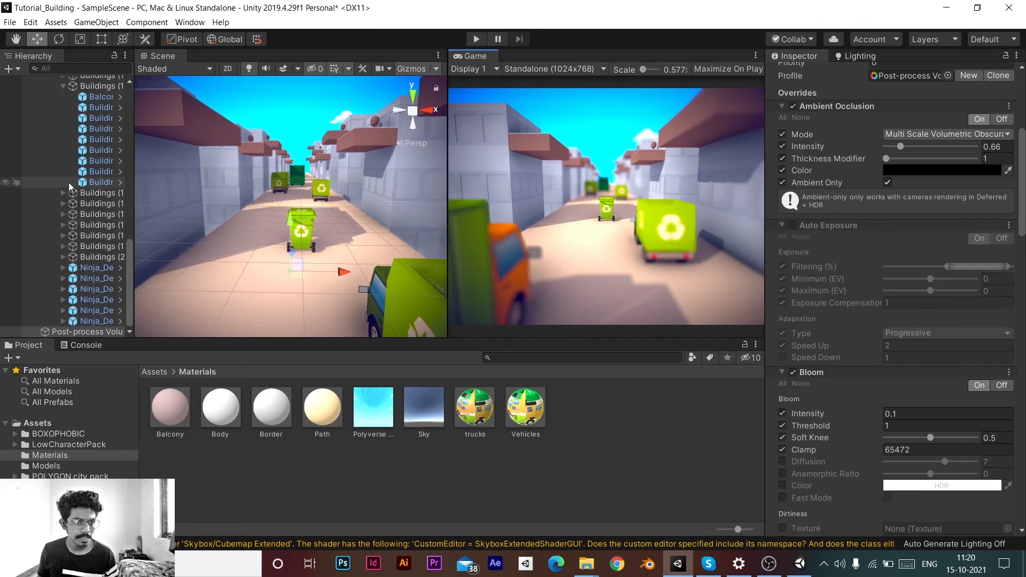
- Collapse the Buildings (18) and Paths groups under ENV2 in the scene hierarchy
scroll(54, 160, "up", 3)
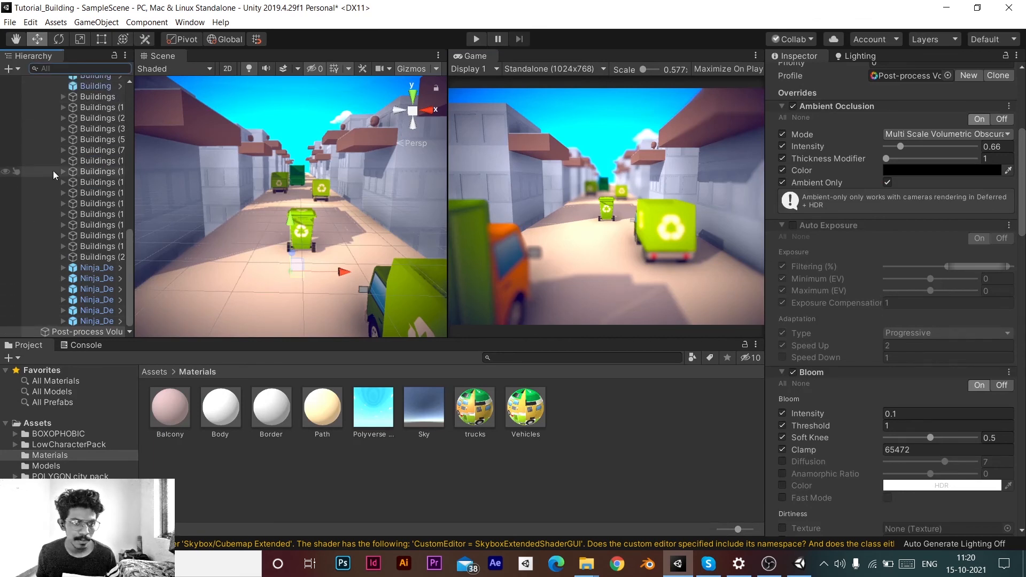
scroll(47, 164, "up", 6)
scroll(54, 251, "down", 7)
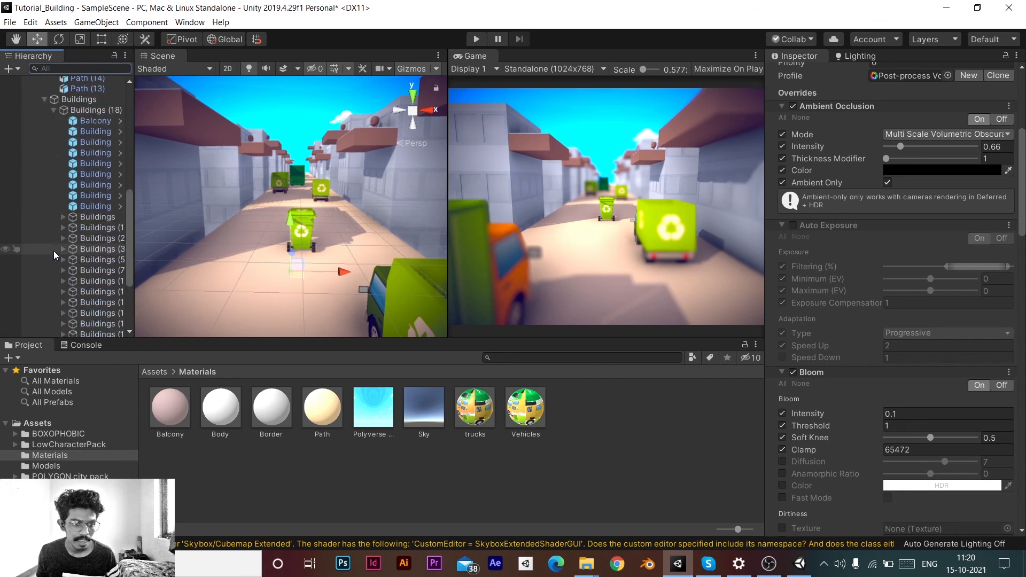
left_click(51, 114)
scroll(49, 174, "up", 3)
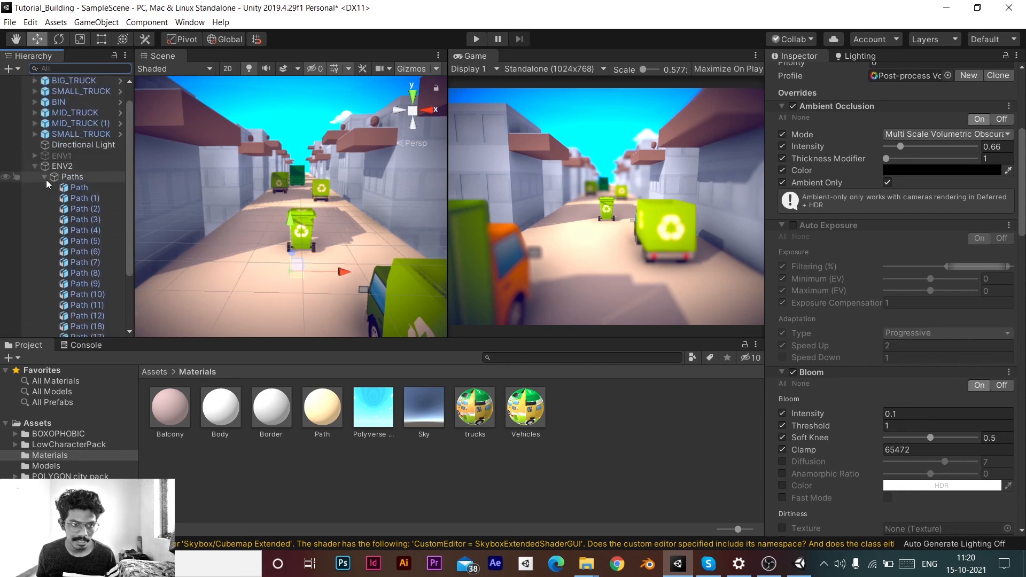
left_click(46, 175)
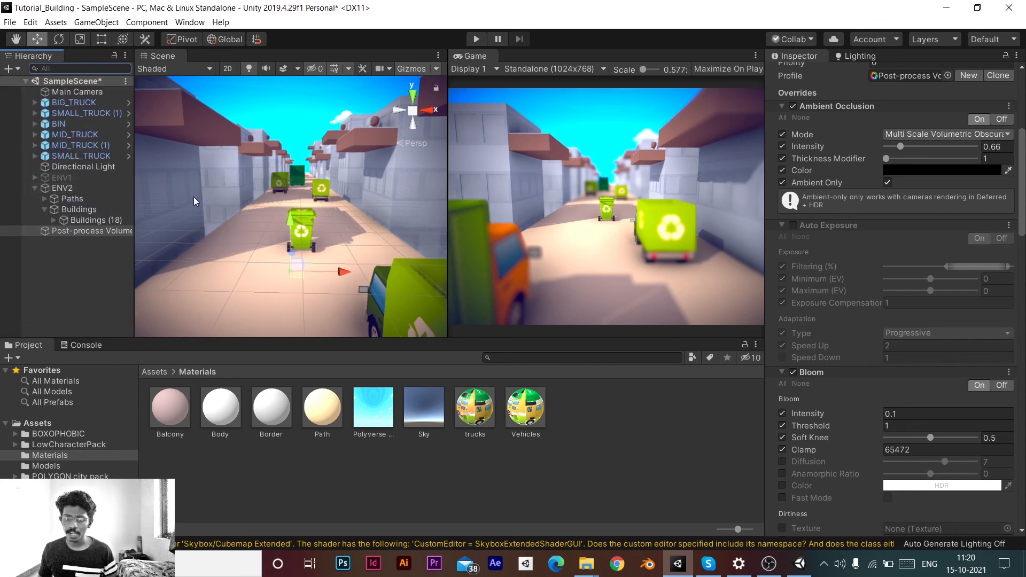
scroll(193, 196, "down", 4)
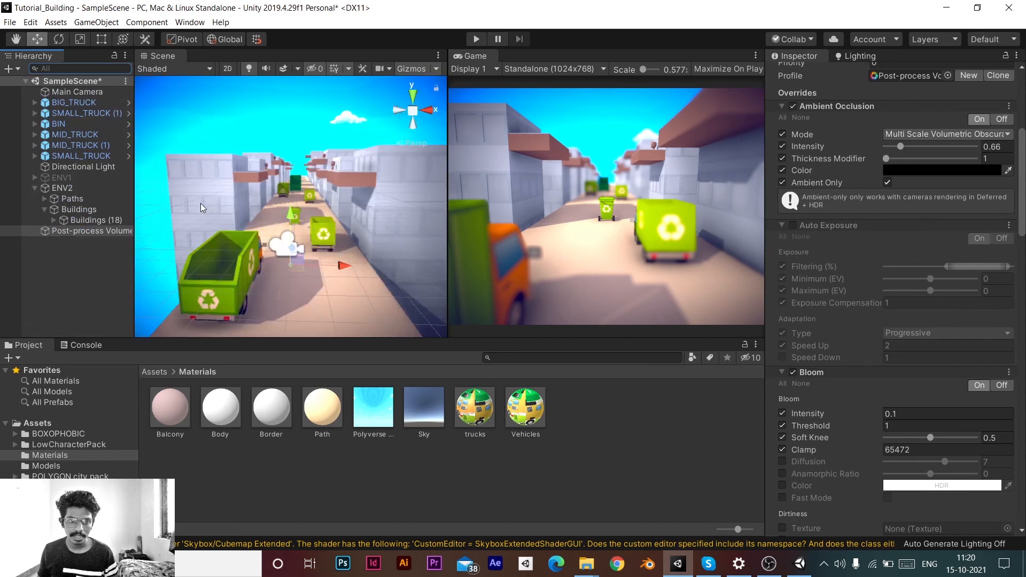
right_click_drag(245, 188, 325, 159)
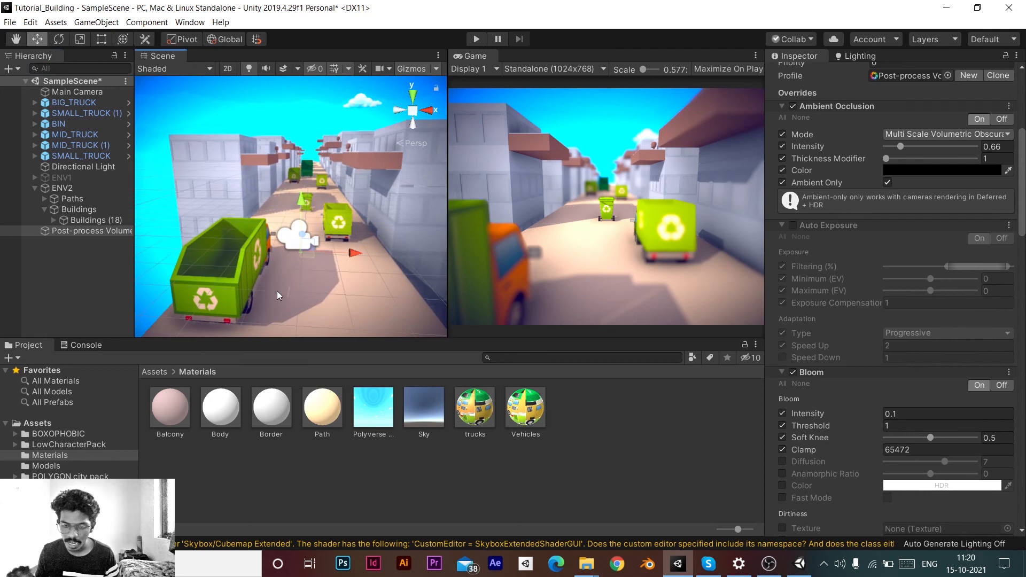
right_click_drag(302, 142, 295, 134)
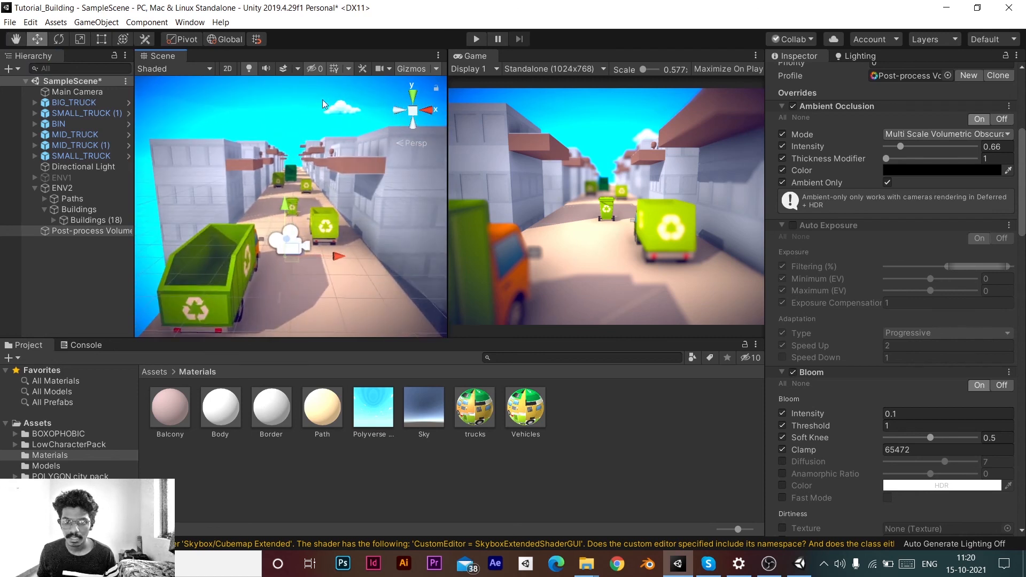